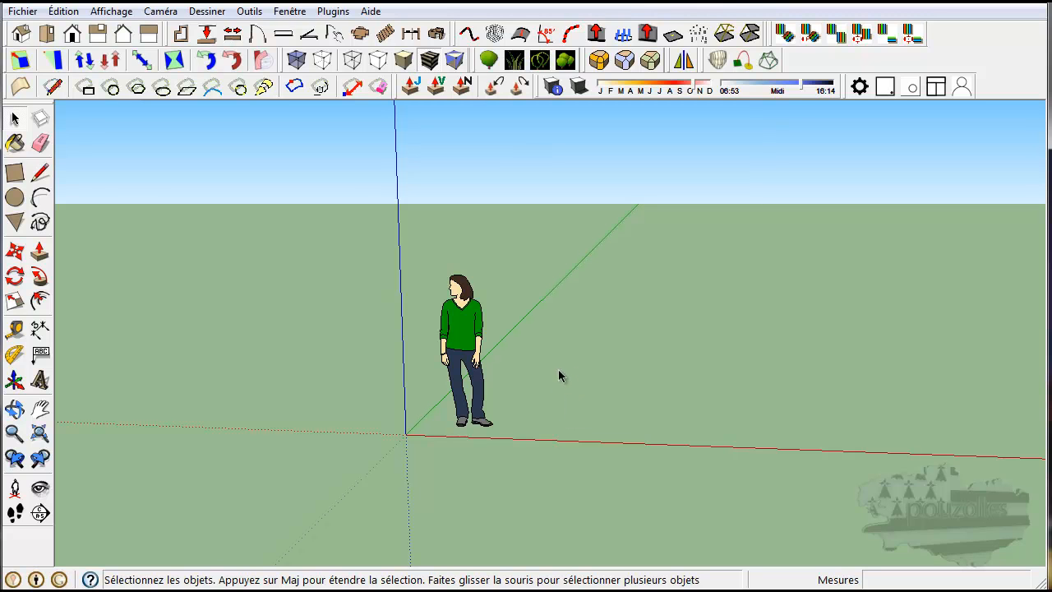
{"action": "left_click", "coordinate": [467, 328]}
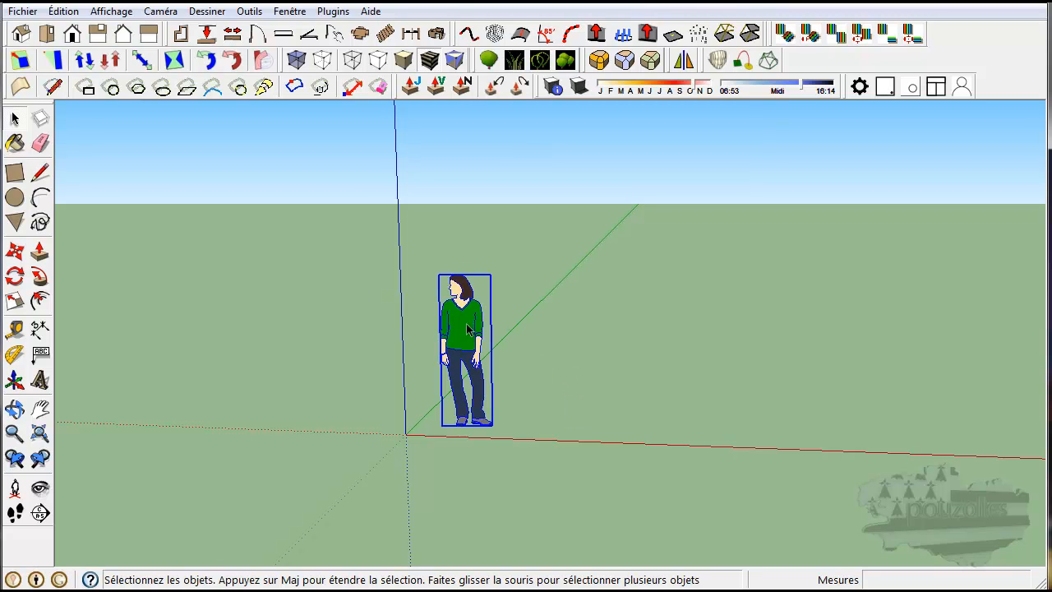
{"action": "scroll", "coordinate": [297, 374], "scroll_direction": "down", "scroll_amount": 1}
{"action": "left_click", "coordinate": [297, 374]}
{"action": "key", "text": "o"}
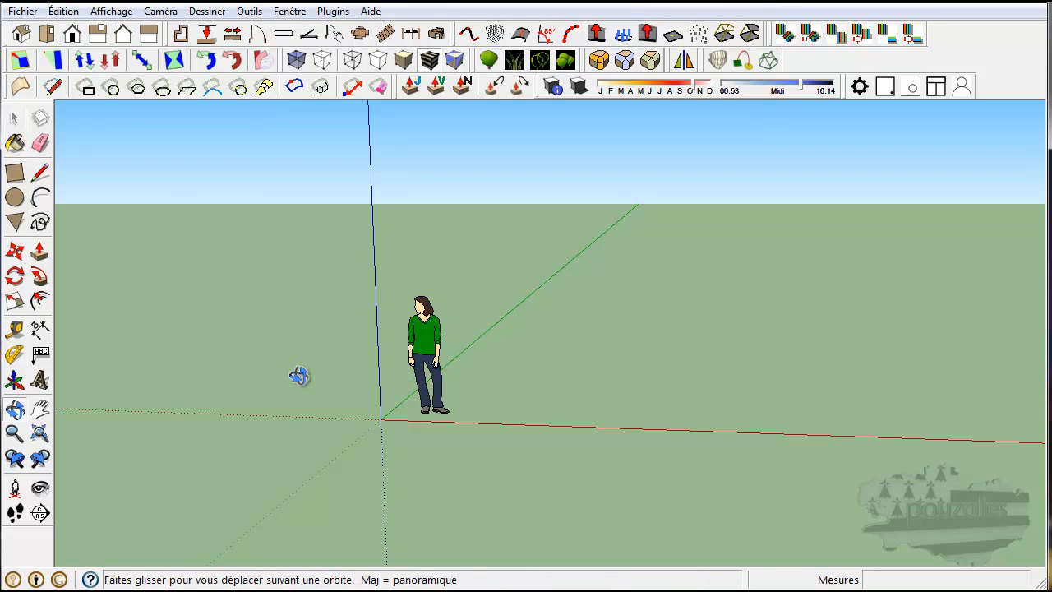
{"action": "left_click_drag", "start_coordinate": [297, 376], "coordinate": [162, 409]}
{"action": "key", "text": "space"}
{"action": "middle_click_drag", "start_coordinate": [632, 325], "coordinate": [646, 301]}
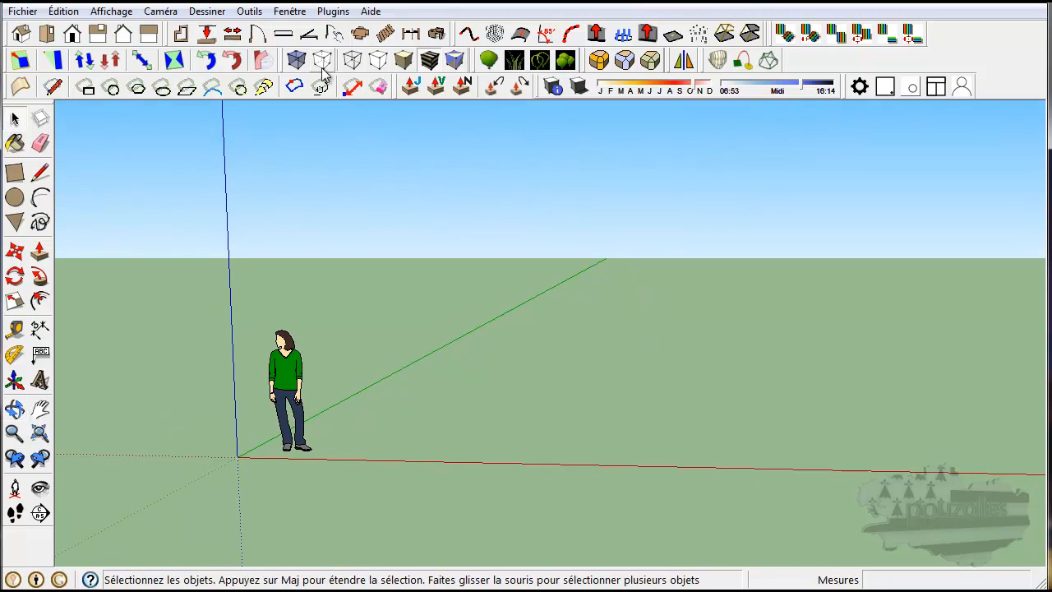
Open the Calques window, park it at the edge of the drawing area and collapse it
{"action": "left_click", "coordinate": [290, 11]}
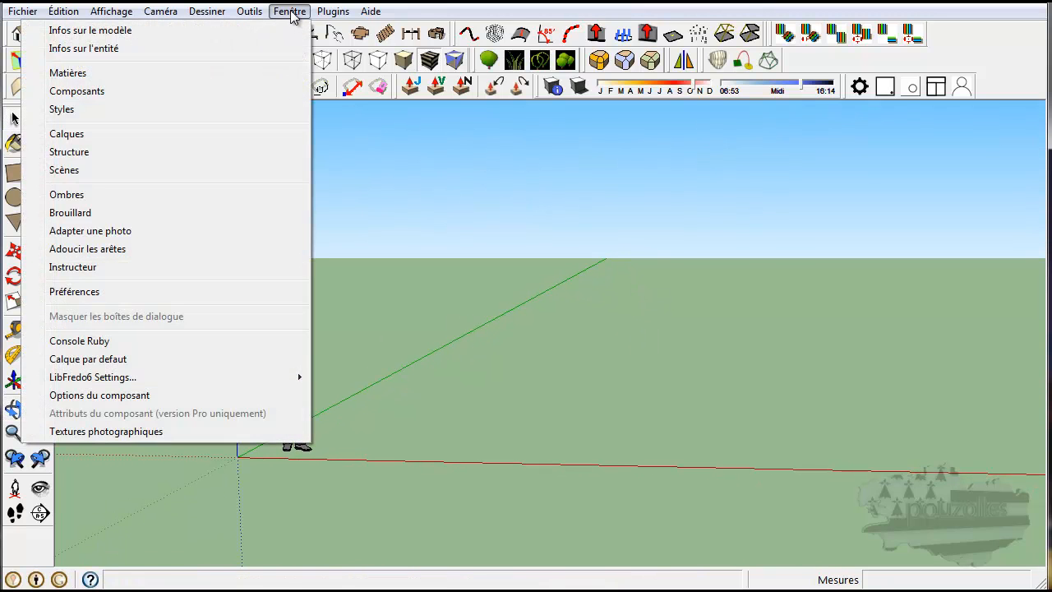
{"action": "left_click", "coordinate": [94, 139]}
{"action": "left_click_drag", "start_coordinate": [902, 494], "coordinate": [923, 117]}
{"action": "left_click", "coordinate": [923, 117]}
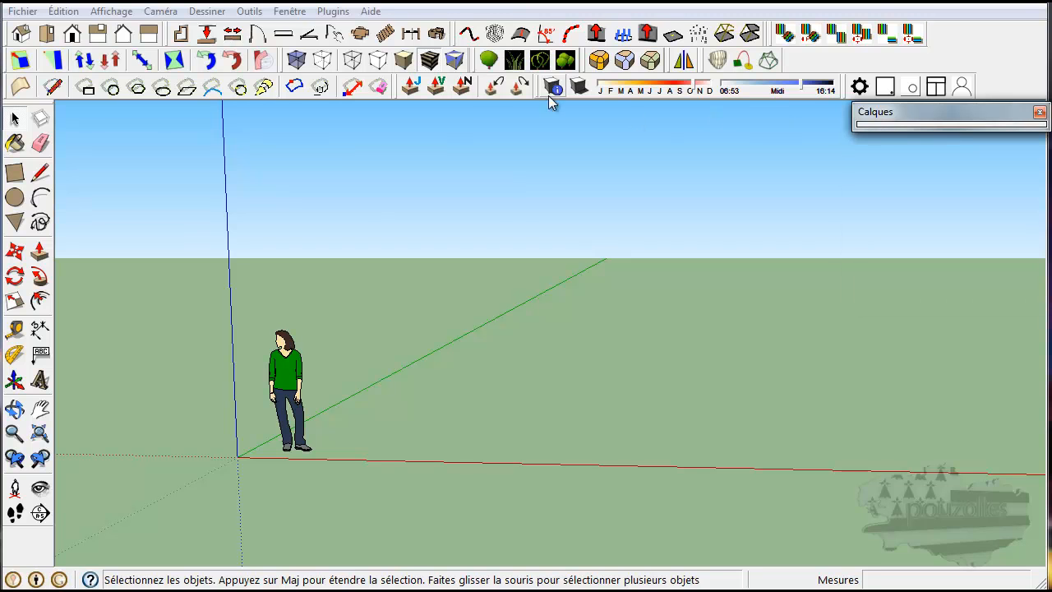
Open the Structure window, stack it directly below Calques and collapse it
{"action": "left_click", "coordinate": [290, 12]}
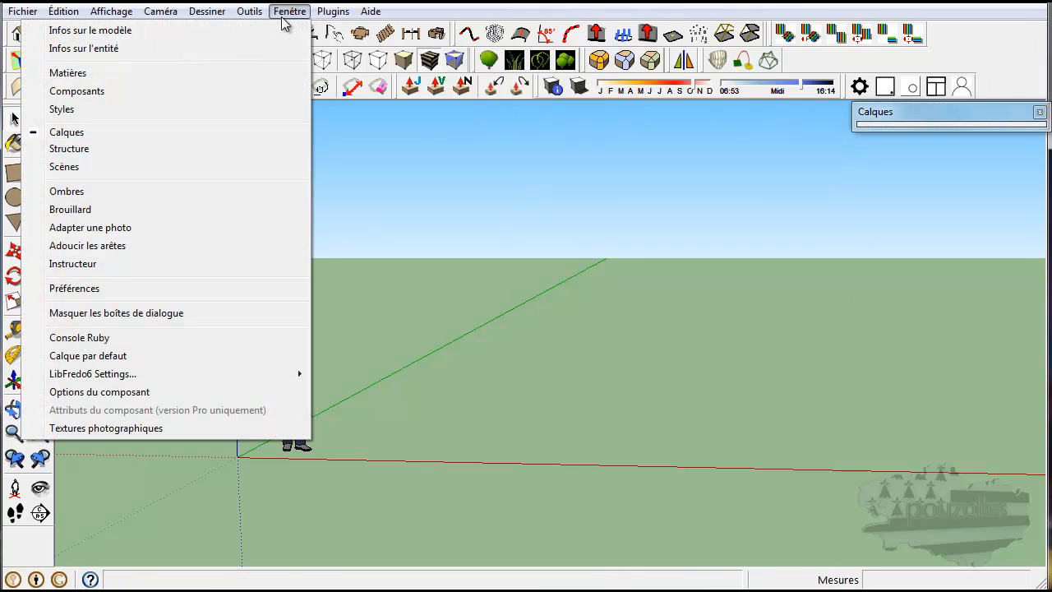
{"action": "left_click", "coordinate": [69, 149]}
{"action": "left_click_drag", "start_coordinate": [887, 62], "coordinate": [931, 148]}
{"action": "left_click", "coordinate": [931, 148]}
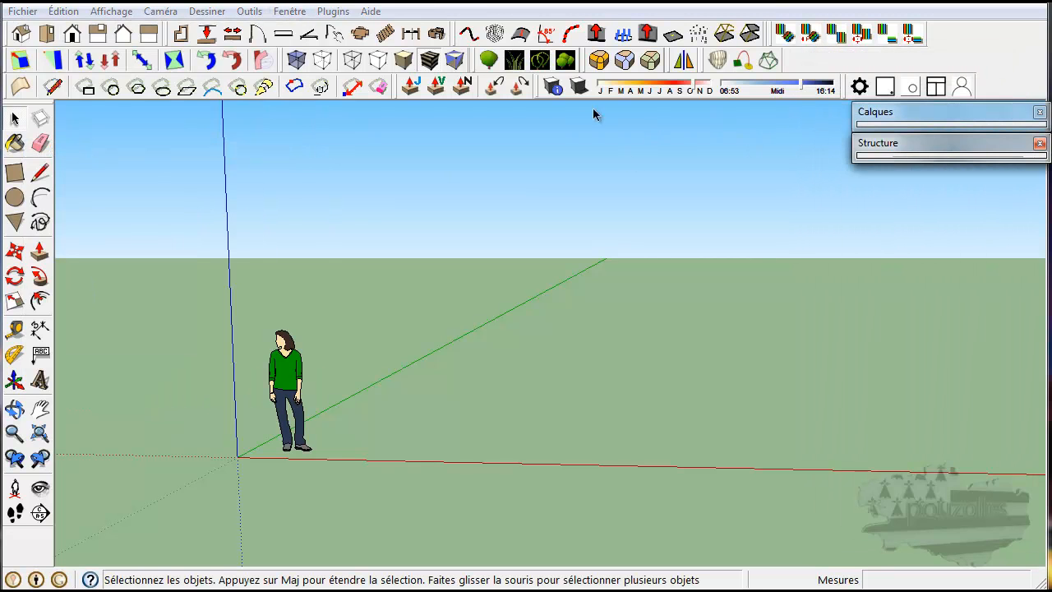
Open the Infos sur l'entité window, stack it below Structure and collapse it
{"action": "left_click", "coordinate": [290, 12]}
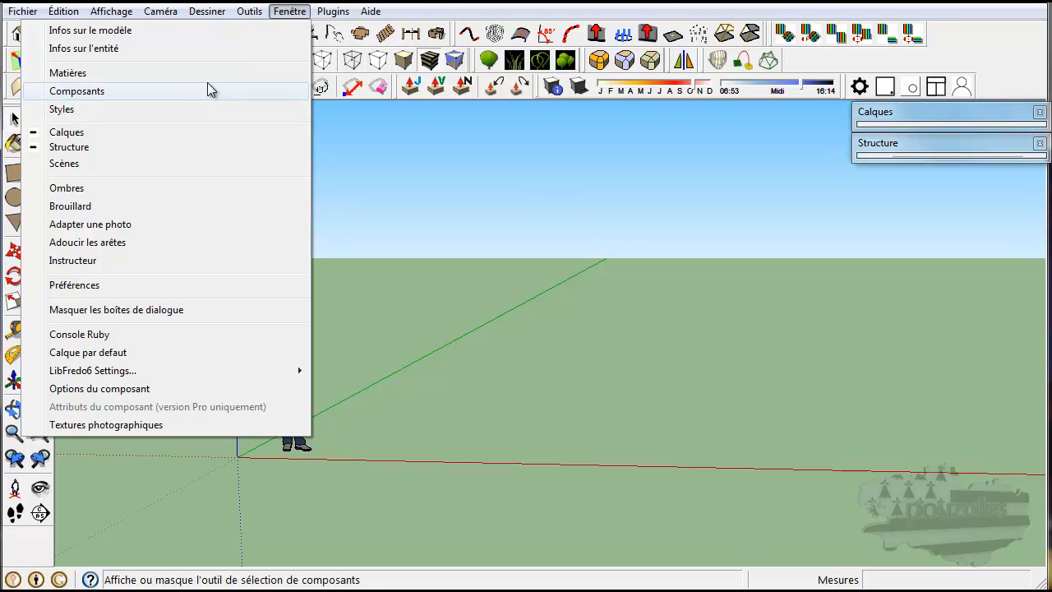
{"action": "left_click", "coordinate": [198, 49]}
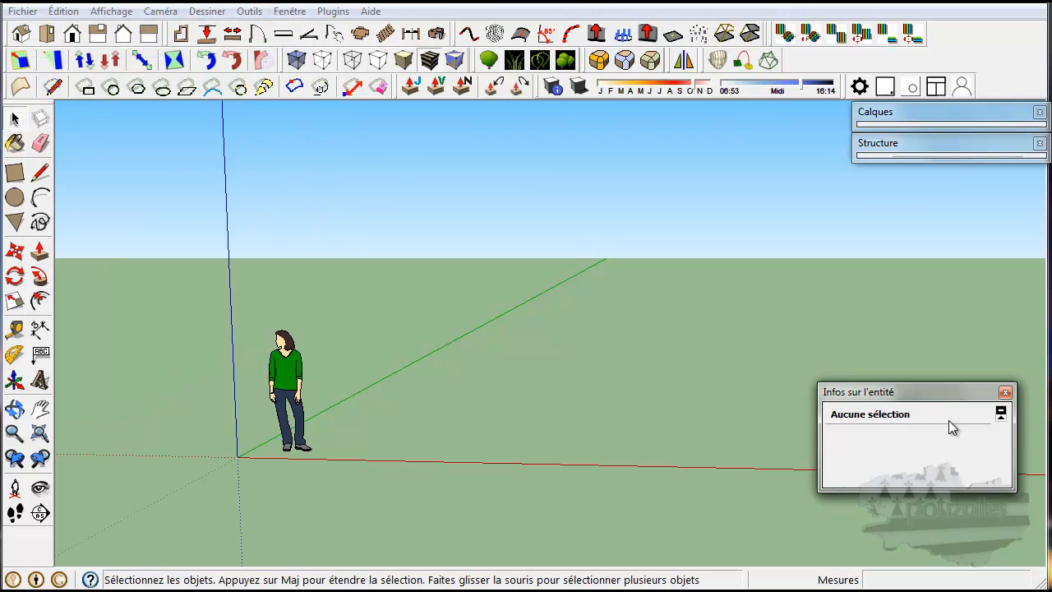
{"action": "left_click_drag", "start_coordinate": [937, 390], "coordinate": [996, 173]}
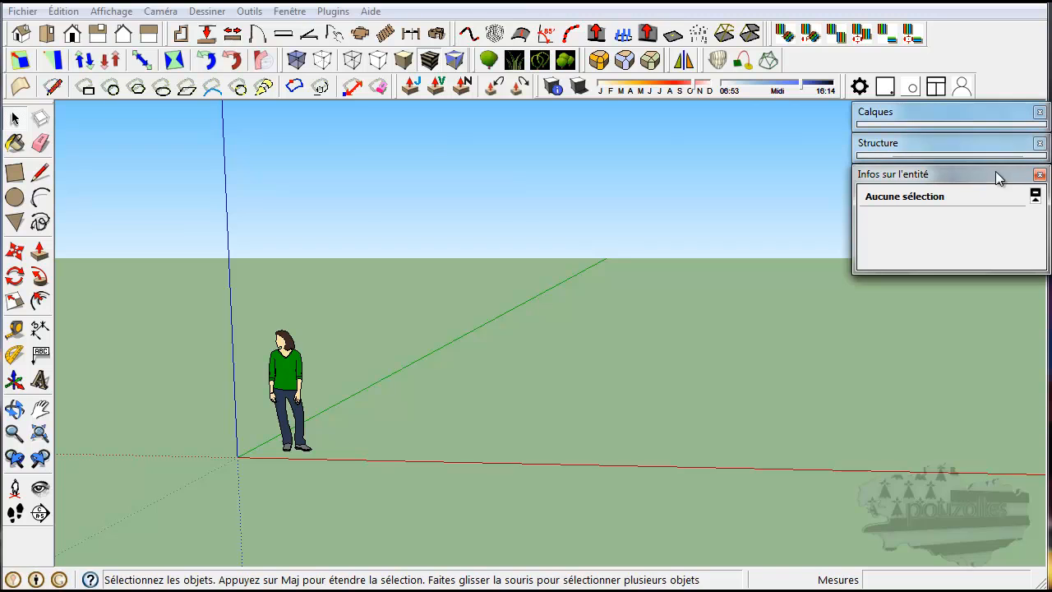
{"action": "left_click", "coordinate": [989, 174]}
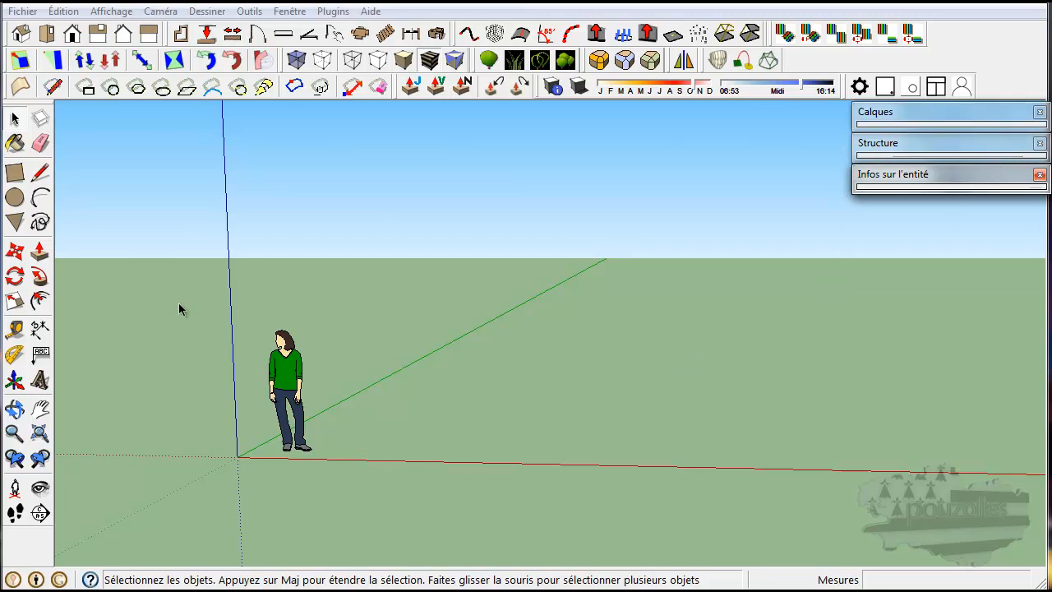
Draw a ground rectangle of about 9.35 by 25.51 m with its front edge along the red axis
{"action": "left_click", "coordinate": [14, 173]}
{"action": "left_click", "coordinate": [375, 459]}
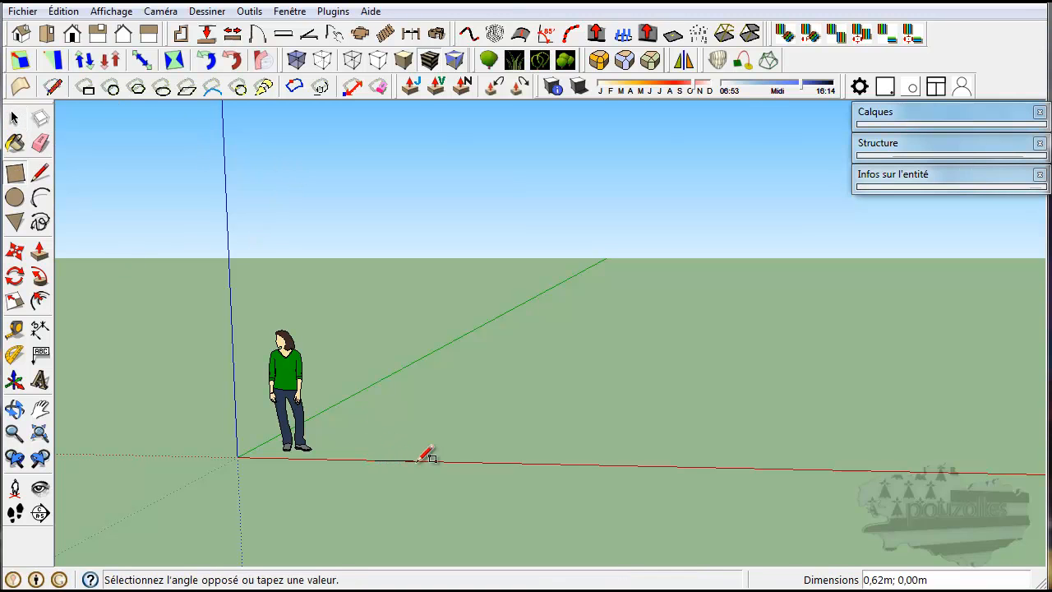
{"action": "key", "text": "o"}
{"action": "left_click_drag", "start_coordinate": [681, 381], "coordinate": [684, 341]}
{"action": "middle_click_drag", "start_coordinate": [684, 341], "coordinate": [648, 425]}
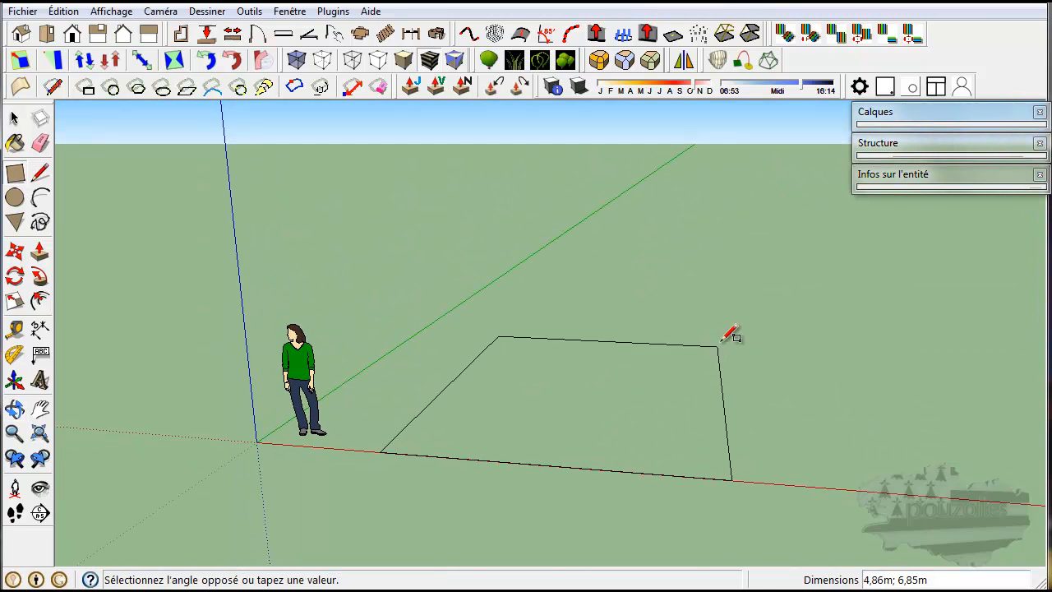
{"action": "left_click", "coordinate": [809, 239]}
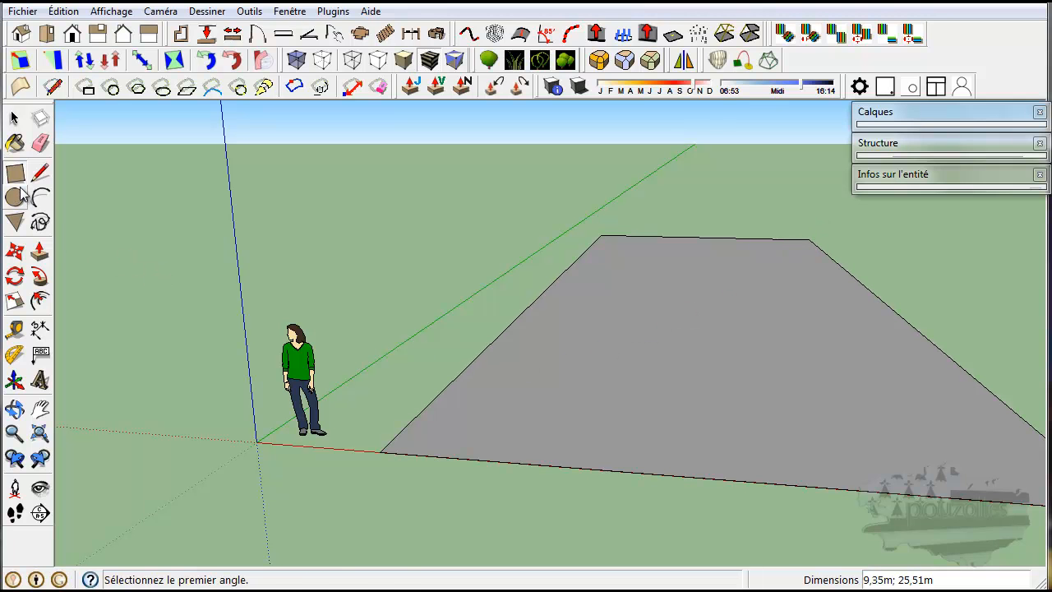
Push/Pull the rectangle upwards about 3.11 m to form the house's block
{"action": "left_click", "coordinate": [40, 251]}
{"action": "left_click", "coordinate": [727, 440]}
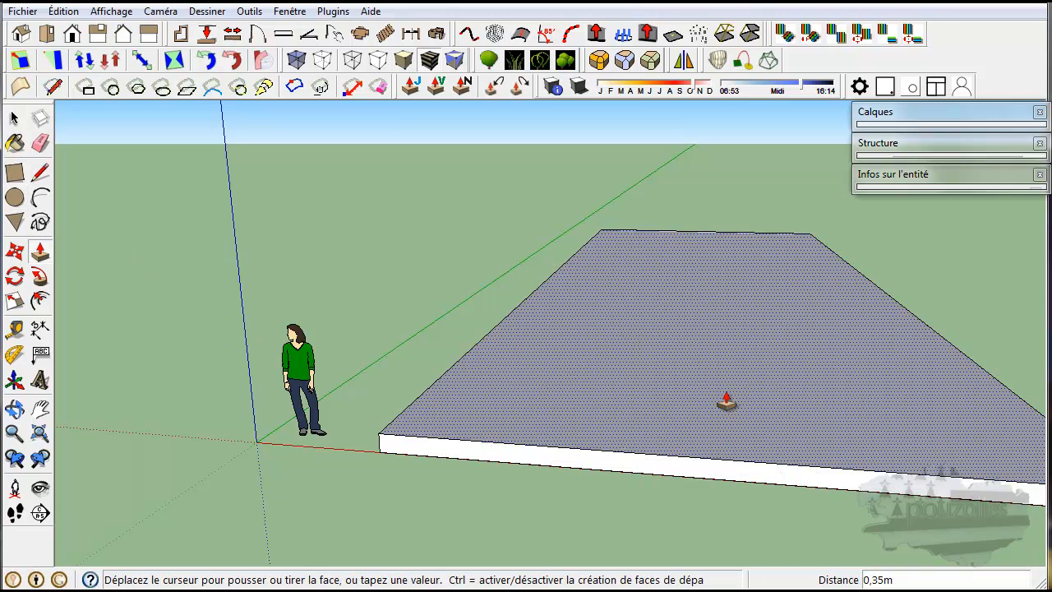
{"action": "left_click", "coordinate": [735, 235]}
Draw a ridge line across the block's top face from the back edge's midpoint to the front edge's midpoint
{"action": "scroll", "coordinate": [715, 303], "scroll_direction": "down", "scroll_amount": 4}
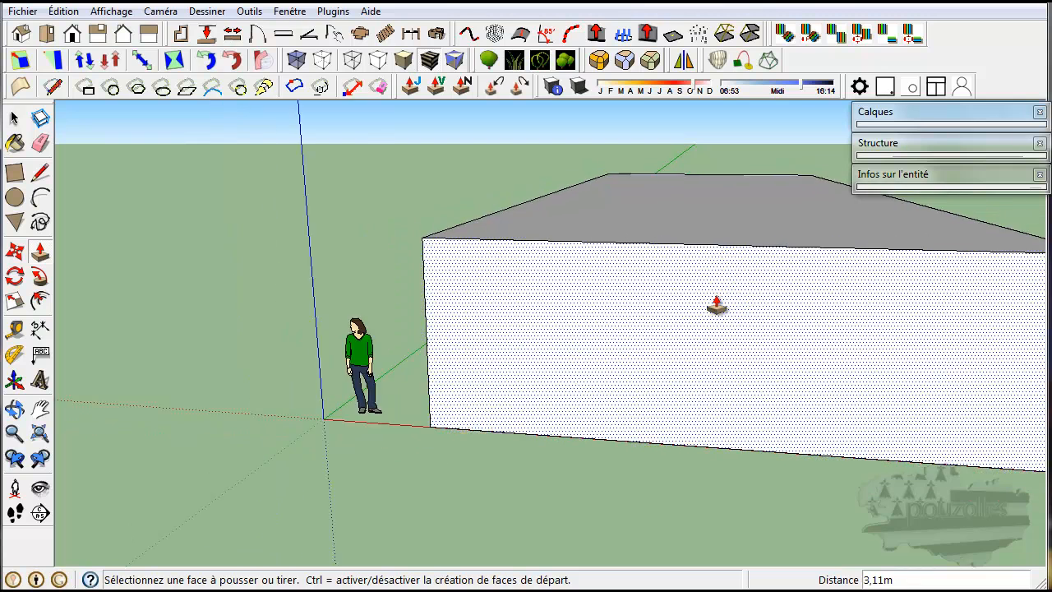
{"action": "middle_click_drag", "start_coordinate": [709, 317], "coordinate": [513, 409]}
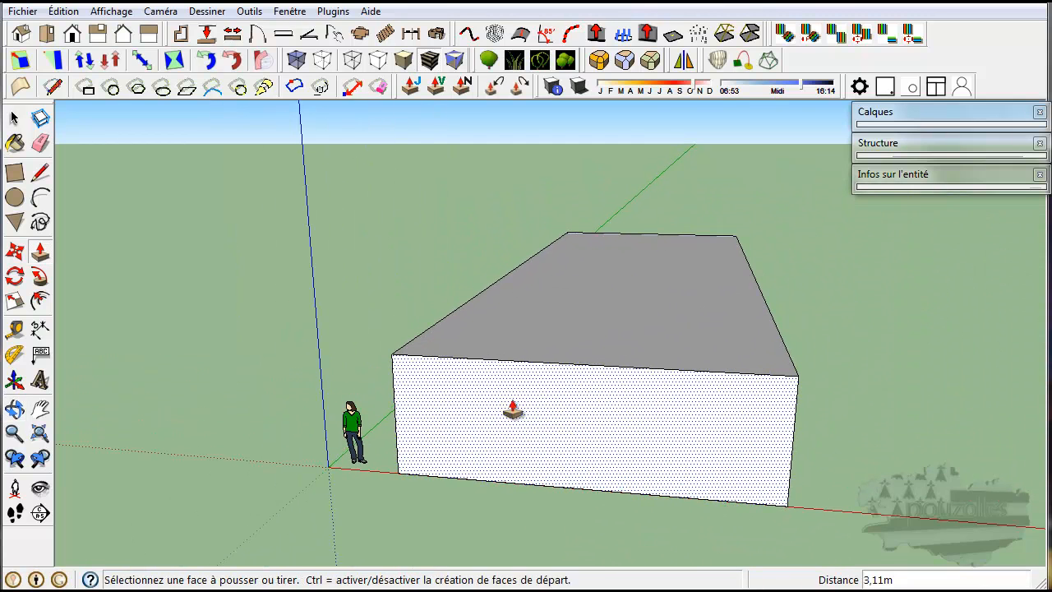
{"action": "left_click", "coordinate": [40, 172]}
{"action": "left_click", "coordinate": [649, 234]}
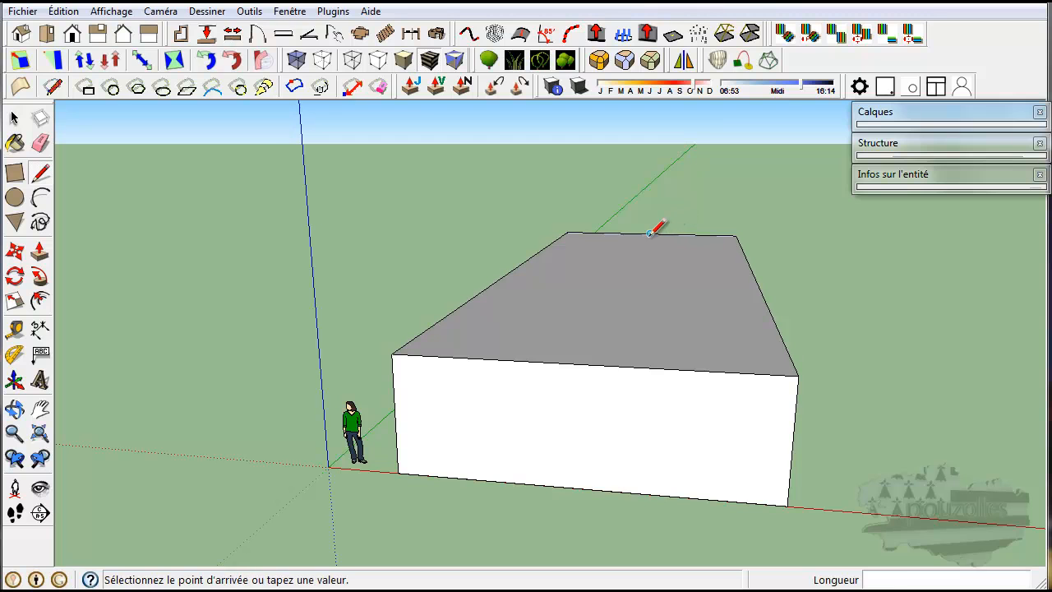
{"action": "left_click", "coordinate": [587, 362]}
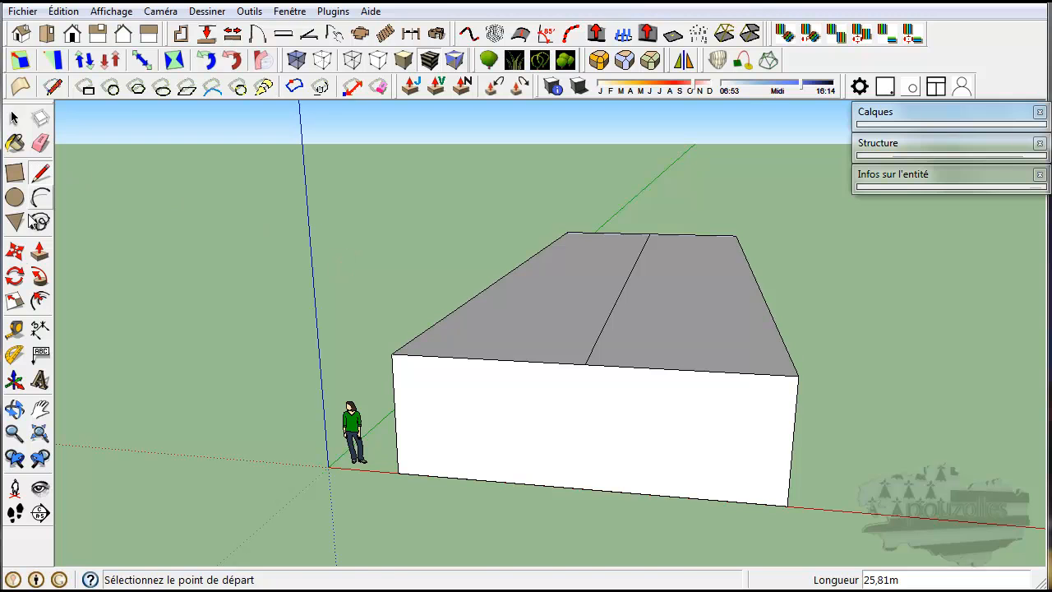
Move the ridge line about 3 m straight up along the blue axis to form a gable roof
{"action": "left_click", "coordinate": [14, 251]}
{"action": "left_click", "coordinate": [621, 304]}
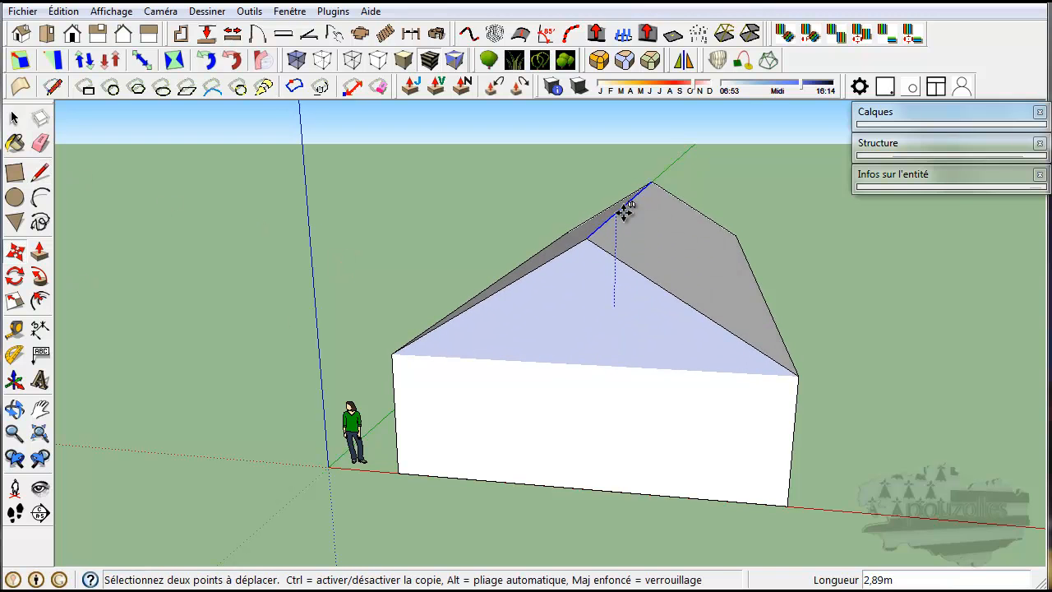
{"action": "left_click", "coordinate": [624, 205]}
Shorten the house by pushing its rear gable face inwards about 10.5 m
{"action": "middle_click_drag", "start_coordinate": [847, 430], "coordinate": [595, 469]}
{"action": "scroll", "coordinate": [594, 466], "scroll_direction": "down", "scroll_amount": 2}
{"action": "middle_click_drag", "start_coordinate": [910, 527], "coordinate": [510, 472]}
{"action": "left_click", "coordinate": [39, 251]}
{"action": "left_click_drag", "start_coordinate": [835, 432], "coordinate": [587, 404]}
Select all faces and edges of the house and create a group from them
{"action": "middle_click_drag", "start_coordinate": [510, 451], "coordinate": [852, 515]}
{"action": "middle_click_drag", "start_coordinate": [508, 520], "coordinate": [639, 532]}
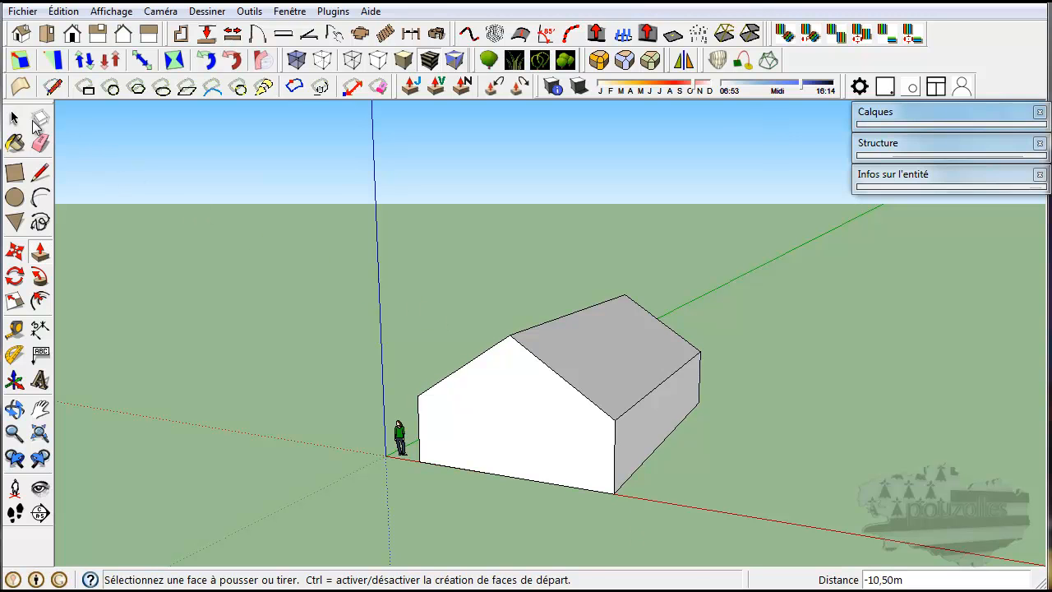
{"action": "left_click", "coordinate": [14, 118]}
{"action": "left_click", "coordinate": [551, 367]}
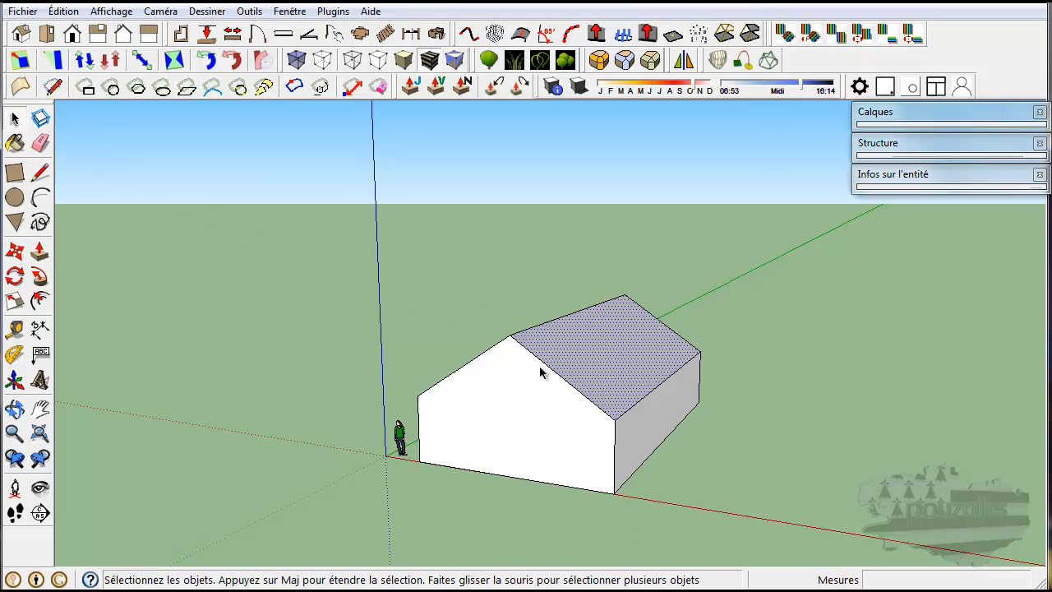
{"action": "triple_click", "coordinate": [540, 376]}
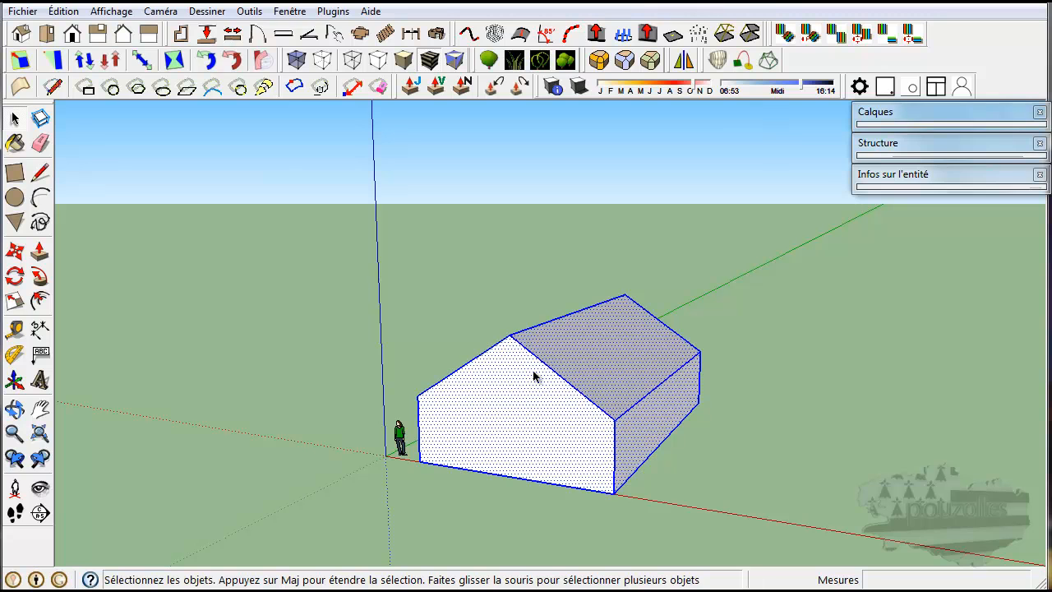
{"action": "right_click", "coordinate": [603, 325]}
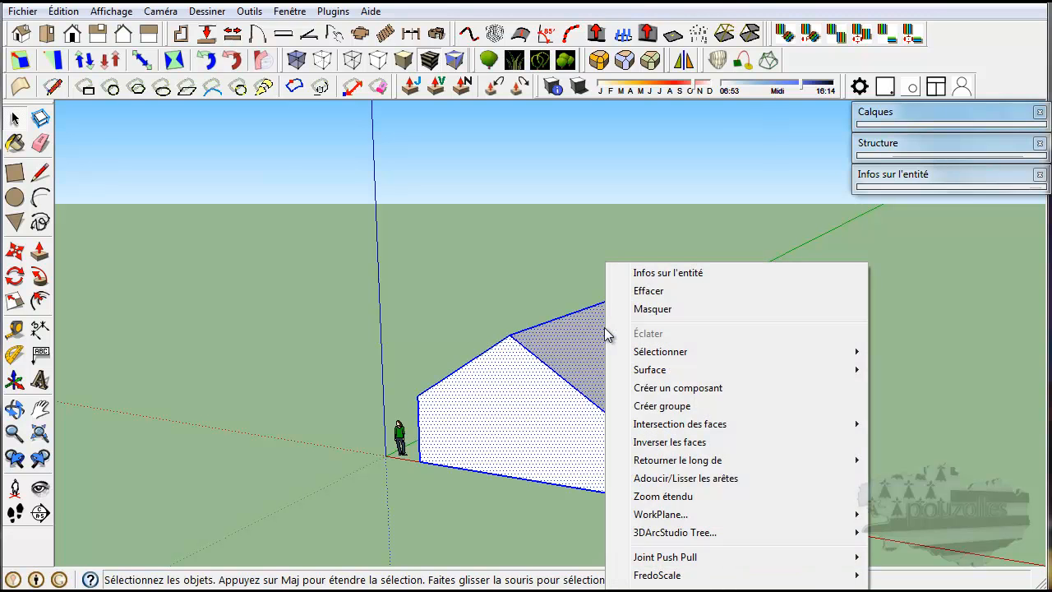
{"action": "left_click", "coordinate": [663, 406]}
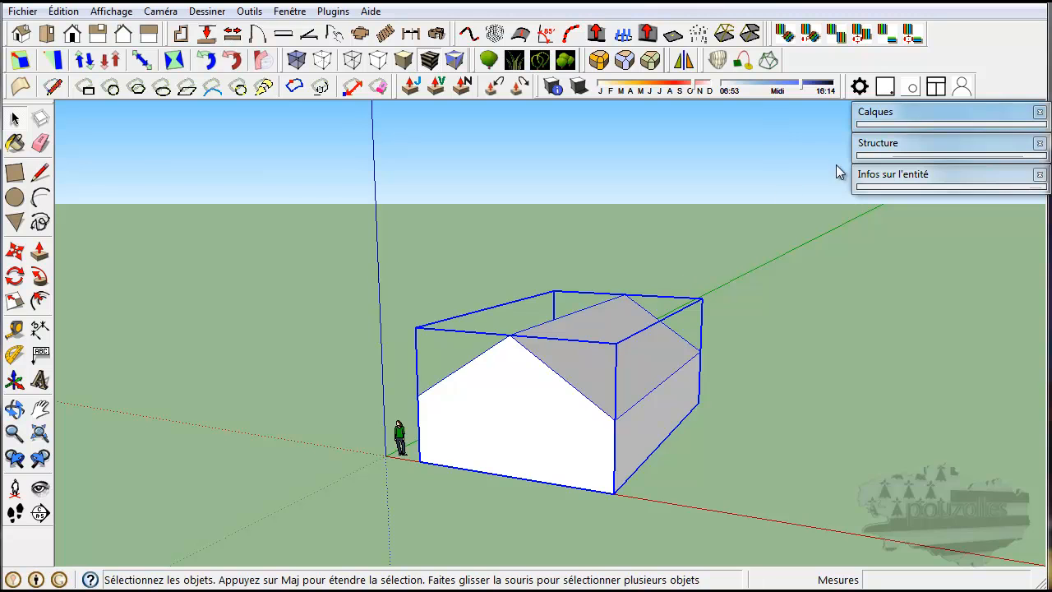
Examine the house group in the Structure list, entering and leaving its editing mode from there, and collapse the window
{"action": "left_click", "coordinate": [905, 144]}
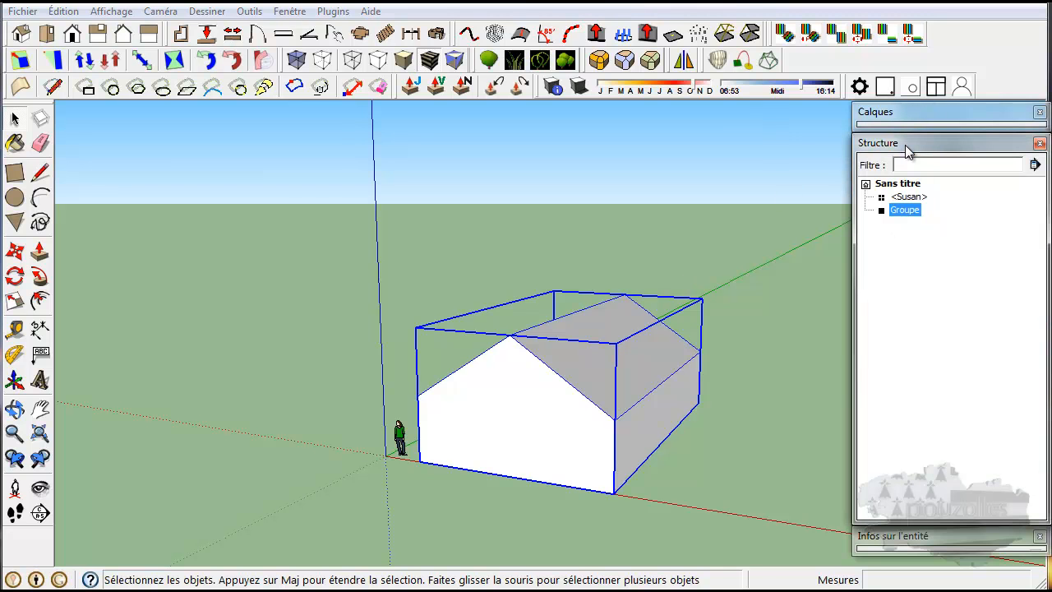
{"action": "double_click", "coordinate": [909, 217]}
{"action": "left_click", "coordinate": [907, 212]}
{"action": "double_click", "coordinate": [907, 211]}
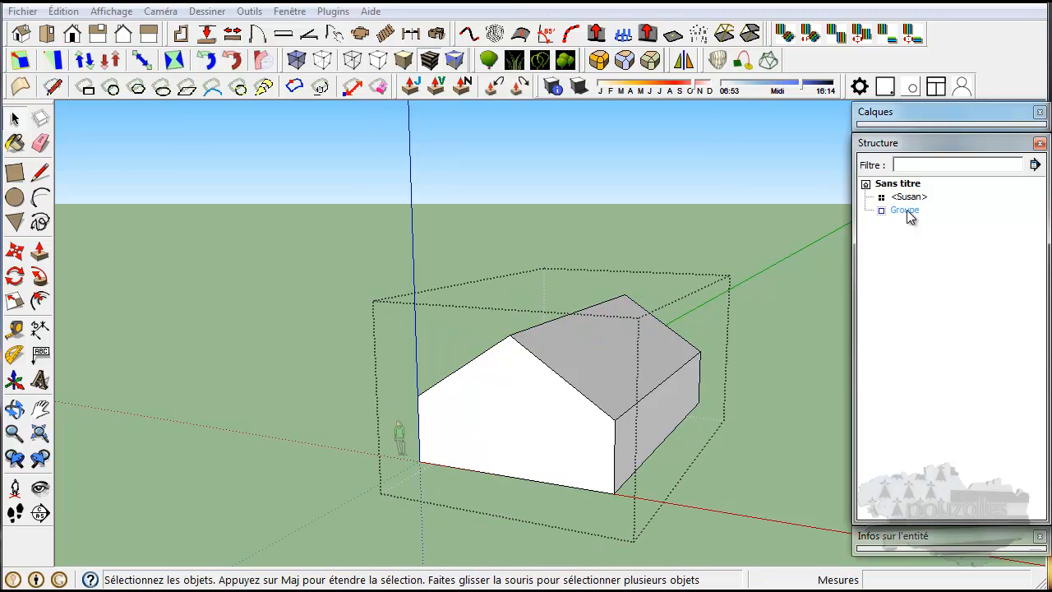
{"action": "left_click", "coordinate": [908, 212]}
{"action": "double_click", "coordinate": [907, 211]}
{"action": "left_click", "coordinate": [908, 212]}
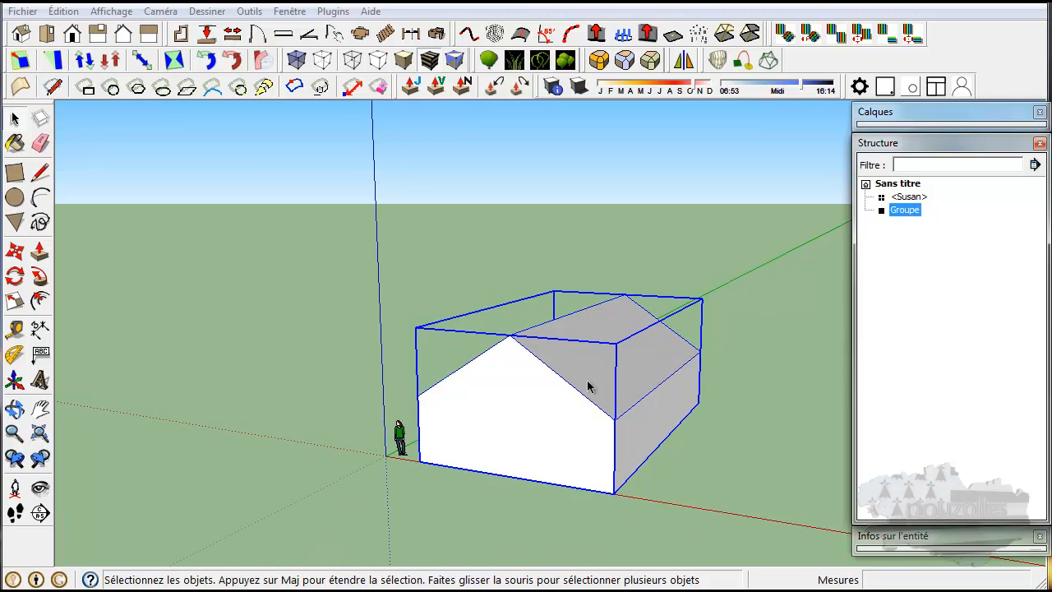
{"action": "left_click", "coordinate": [924, 143]}
Expand the Infos sur l'entité and Calques windows and try to hide Layer0
{"action": "left_click", "coordinate": [912, 175]}
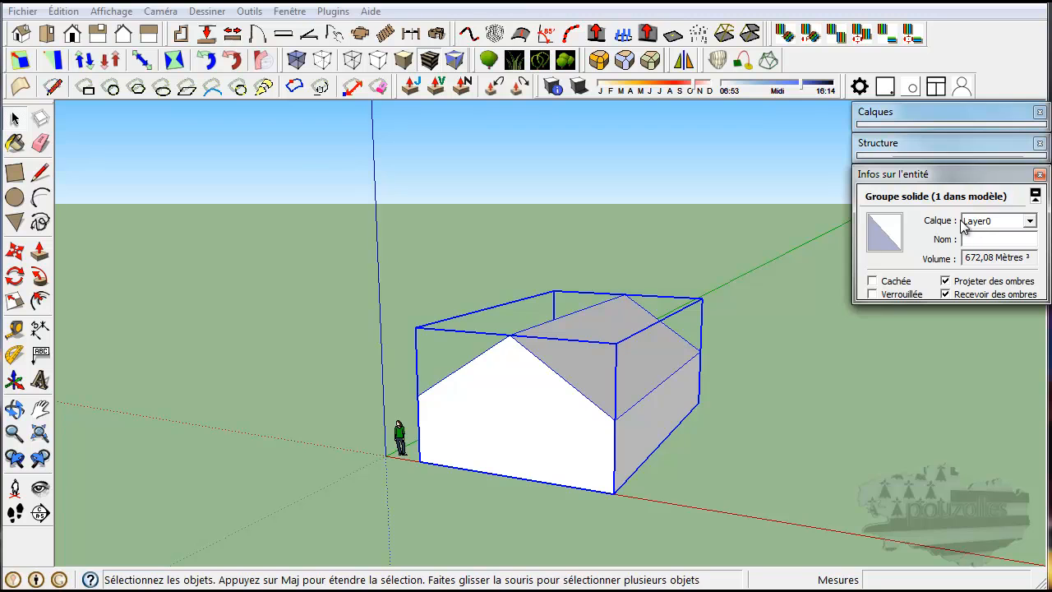
{"action": "left_click", "coordinate": [943, 112]}
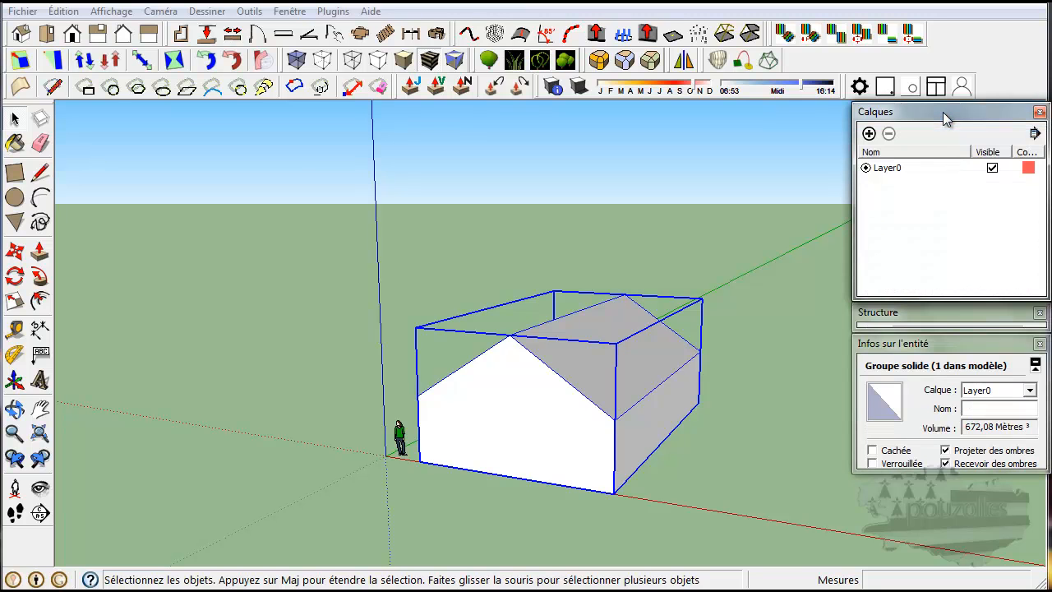
{"action": "left_click", "coordinate": [993, 169]}
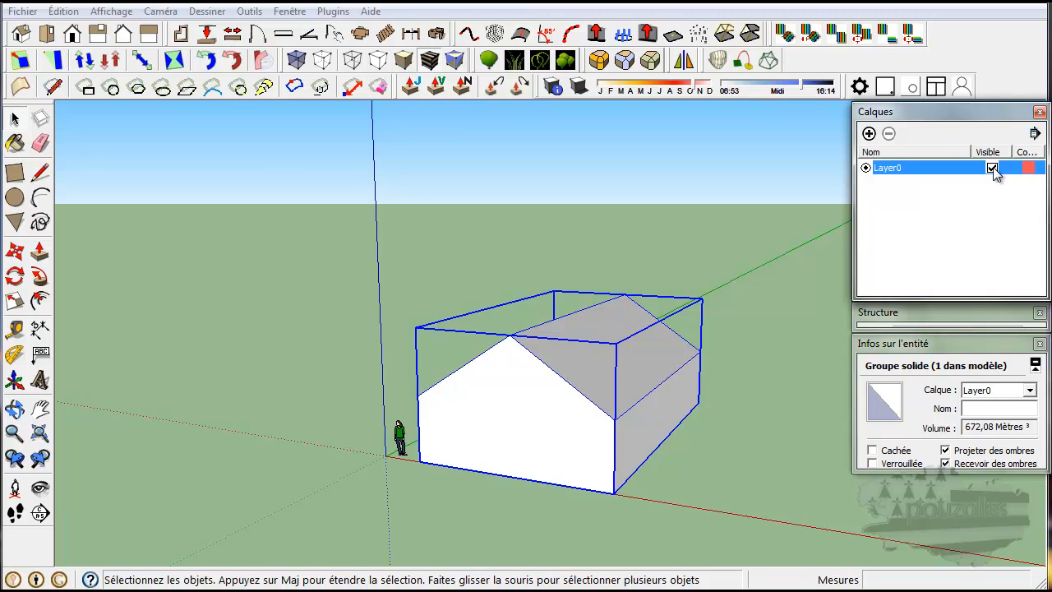
{"action": "left_click", "coordinate": [972, 198]}
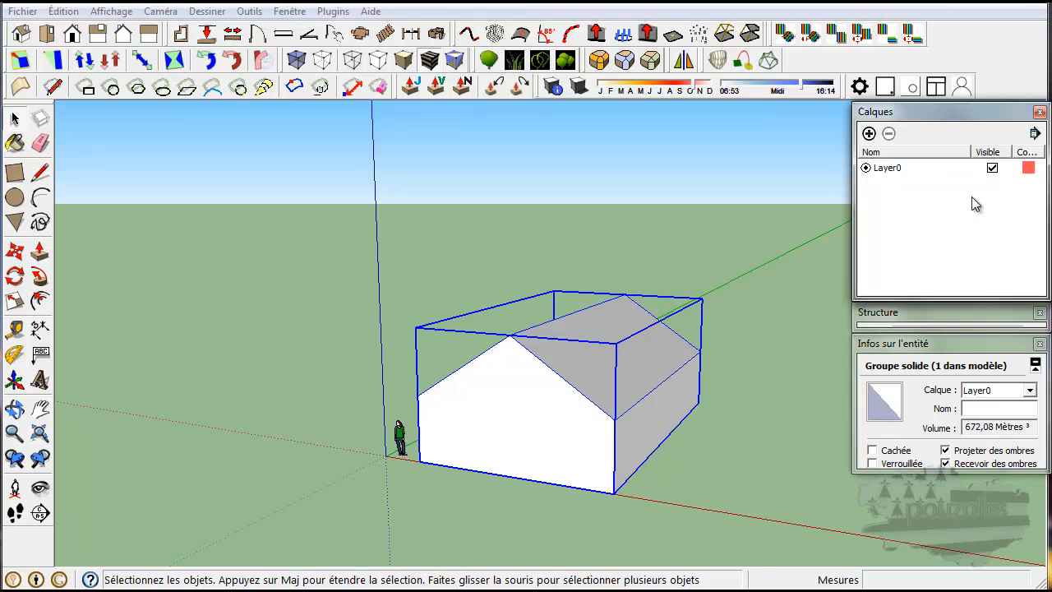
Name the house group "maison" in its entity info and check the name in the Structure list
{"action": "left_click", "coordinate": [954, 344]}
{"action": "left_click", "coordinate": [954, 344]}
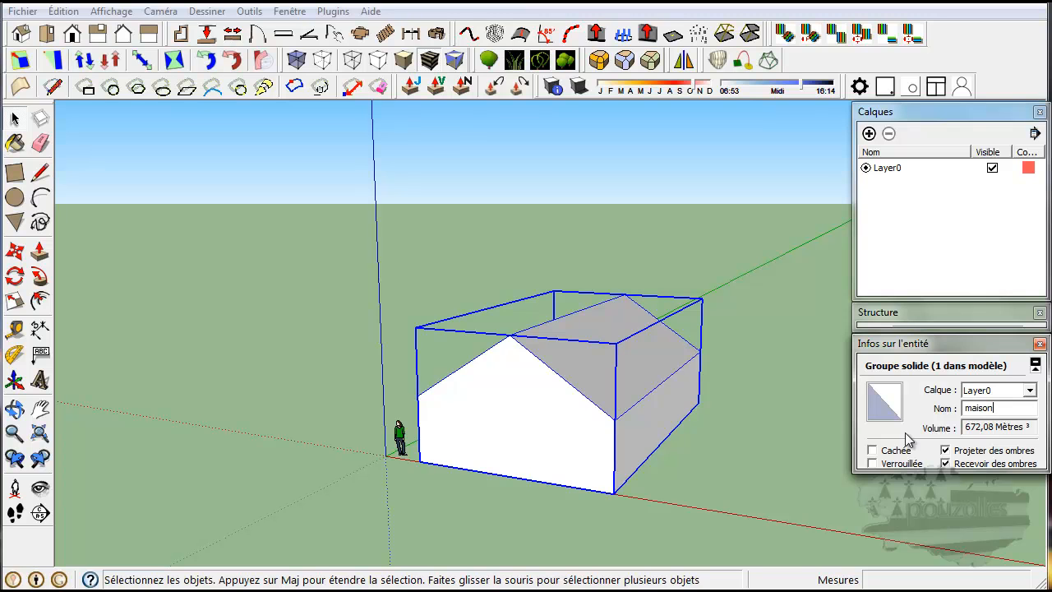
{"action": "left_click", "coordinate": [927, 320]}
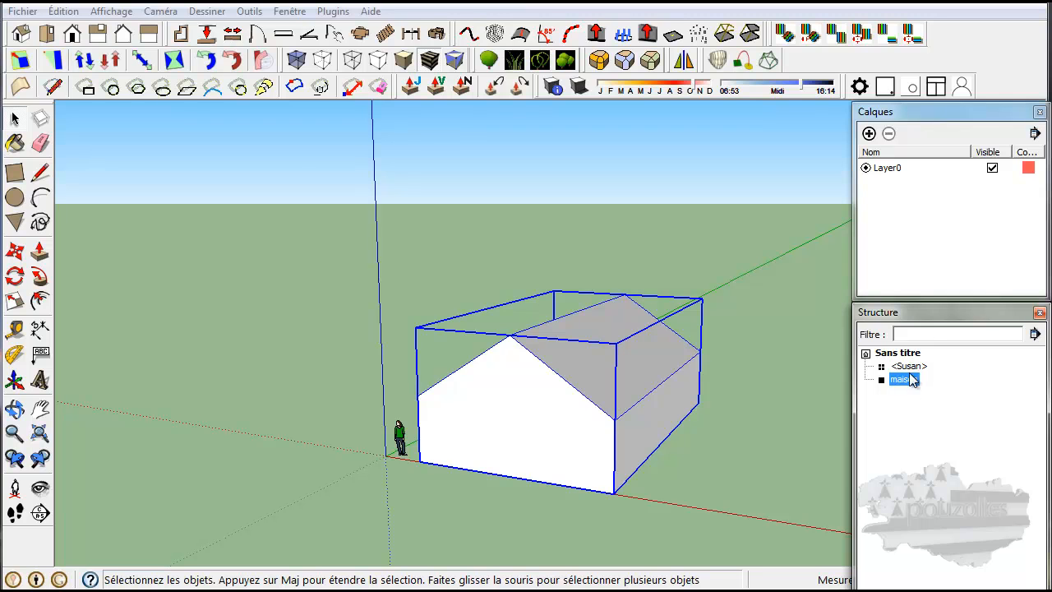
{"action": "left_click", "coordinate": [926, 316]}
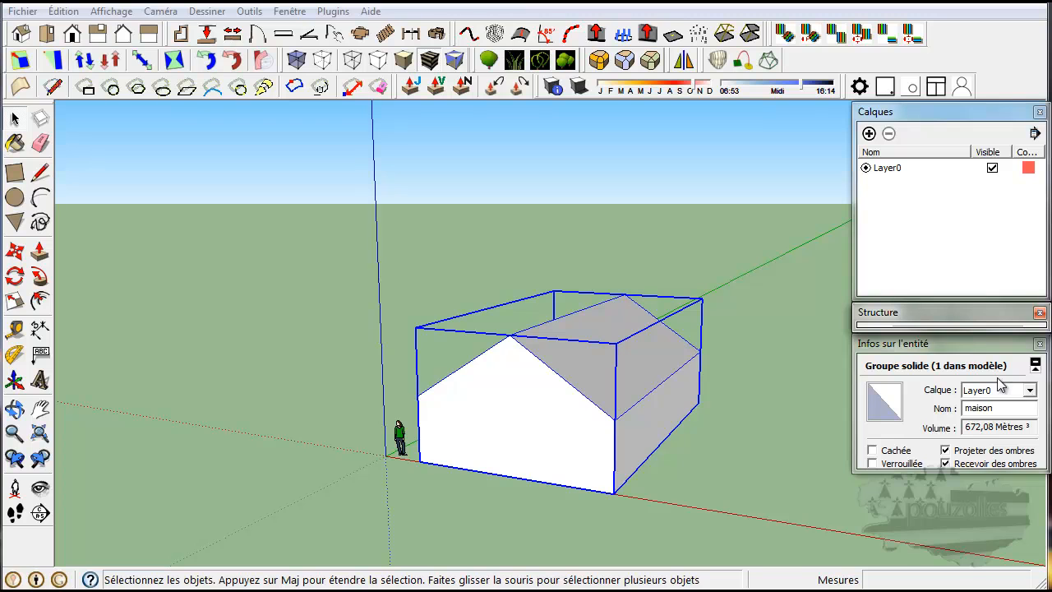
Add a layer named "maison" and assign the house group to it in its entity info
{"action": "left_click", "coordinate": [870, 134]}
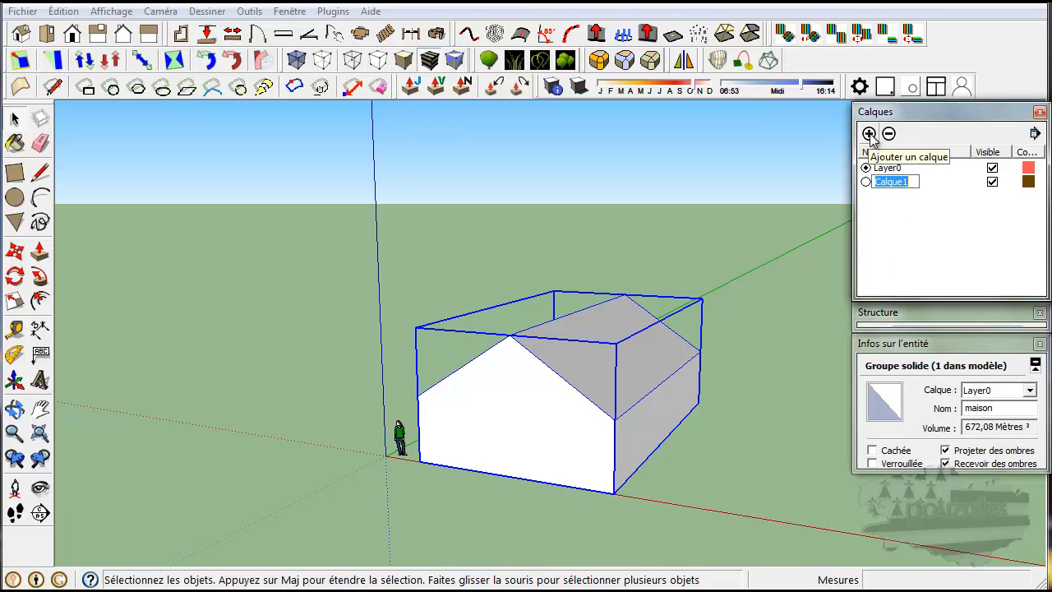
{"action": "type", "text": "maison"}
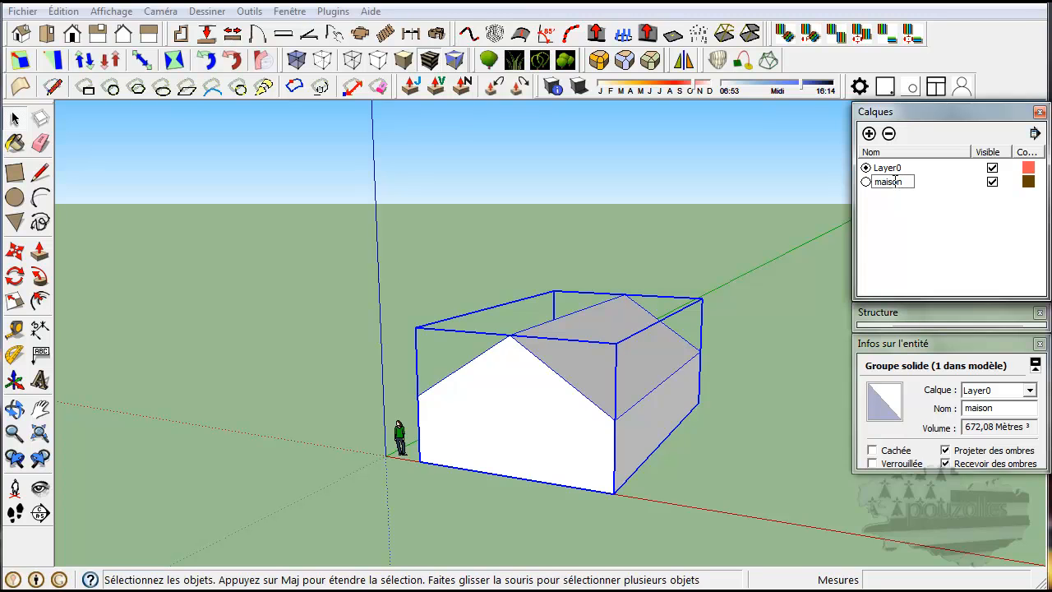
{"action": "left_click", "coordinate": [916, 226]}
{"action": "left_click", "coordinate": [1030, 391]}
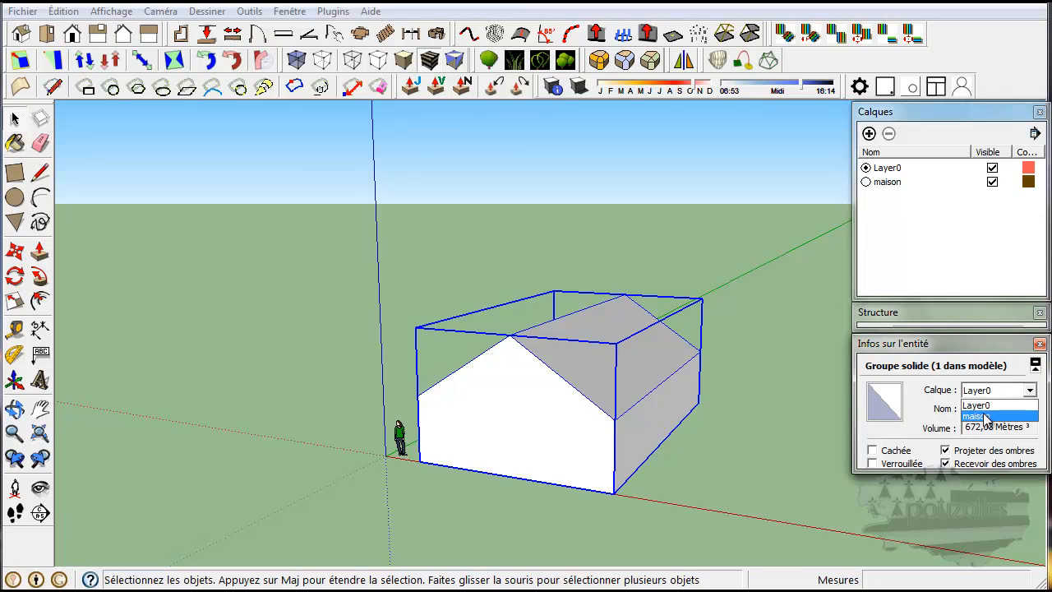
{"action": "left_click", "coordinate": [986, 417]}
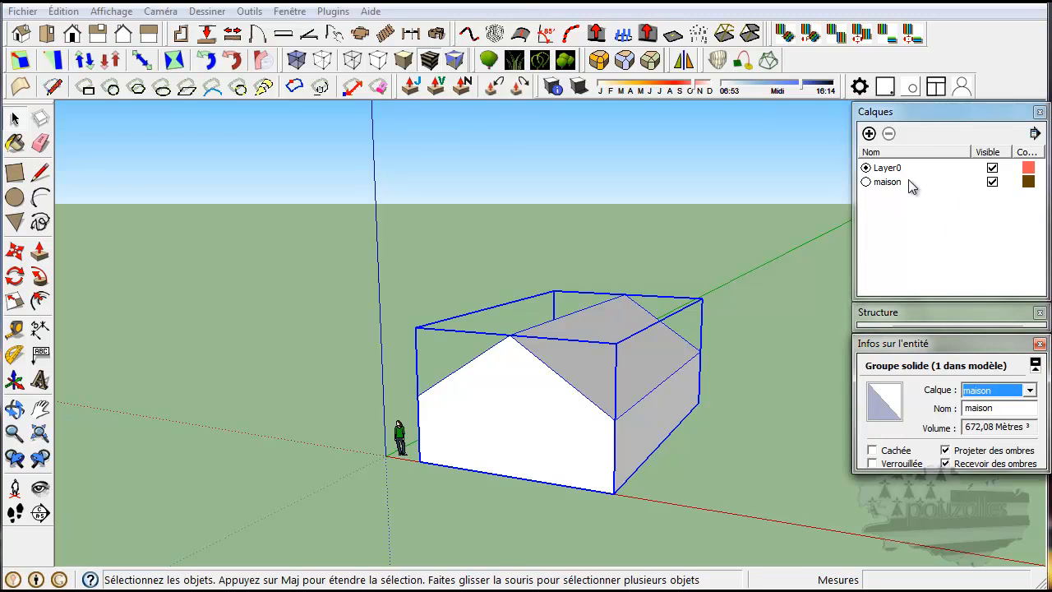
Test the "maison" layer by switching its visibility off and on, ending with it visible
{"action": "left_click", "coordinate": [992, 183]}
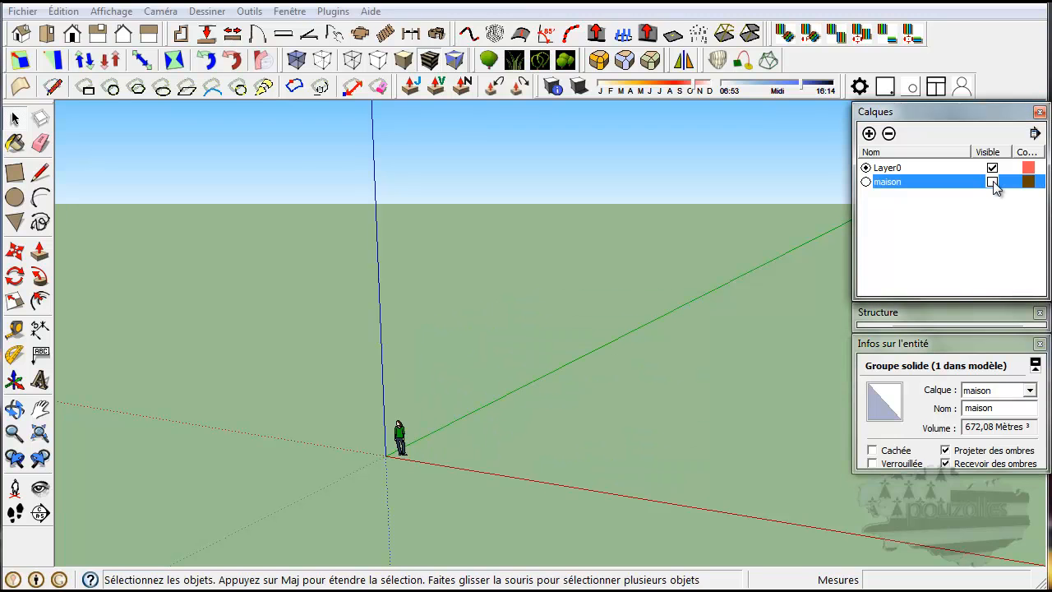
{"action": "left_click", "coordinate": [992, 183]}
{"action": "left_click", "coordinate": [992, 183]}
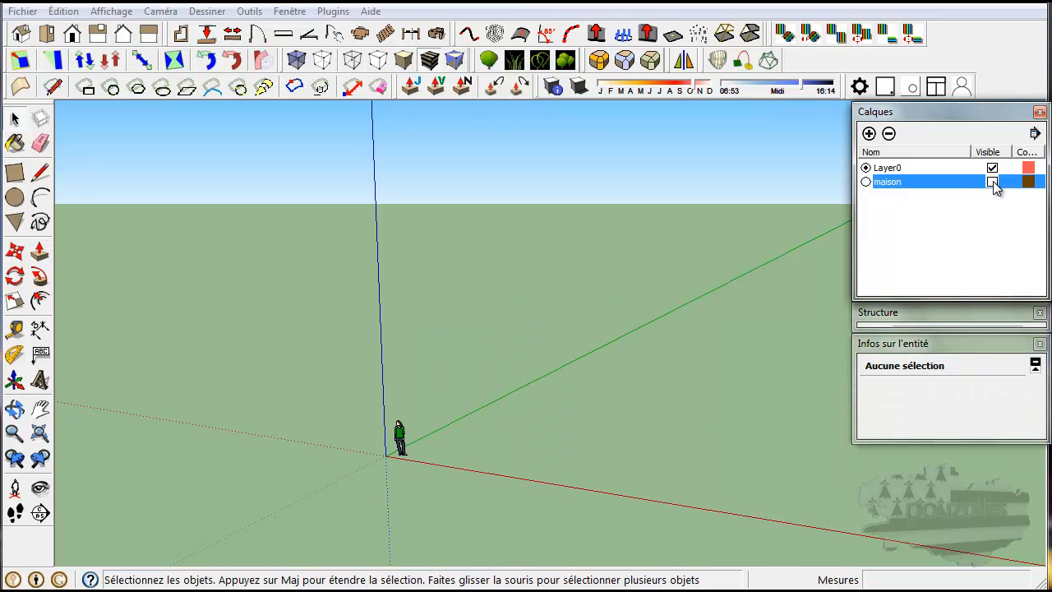
{"action": "left_click", "coordinate": [991, 183]}
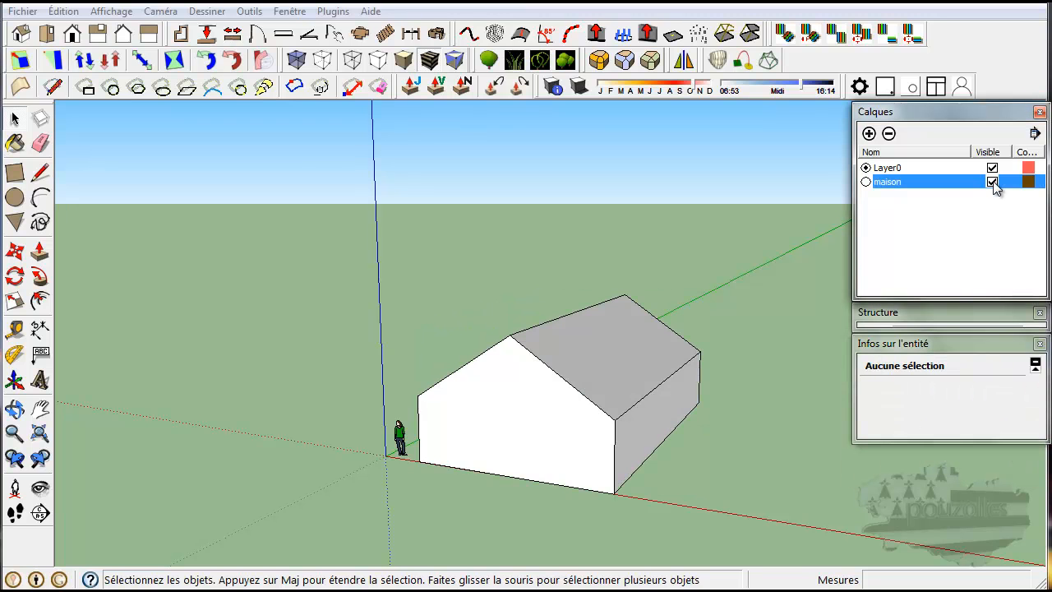
{"action": "left_click", "coordinate": [964, 237]}
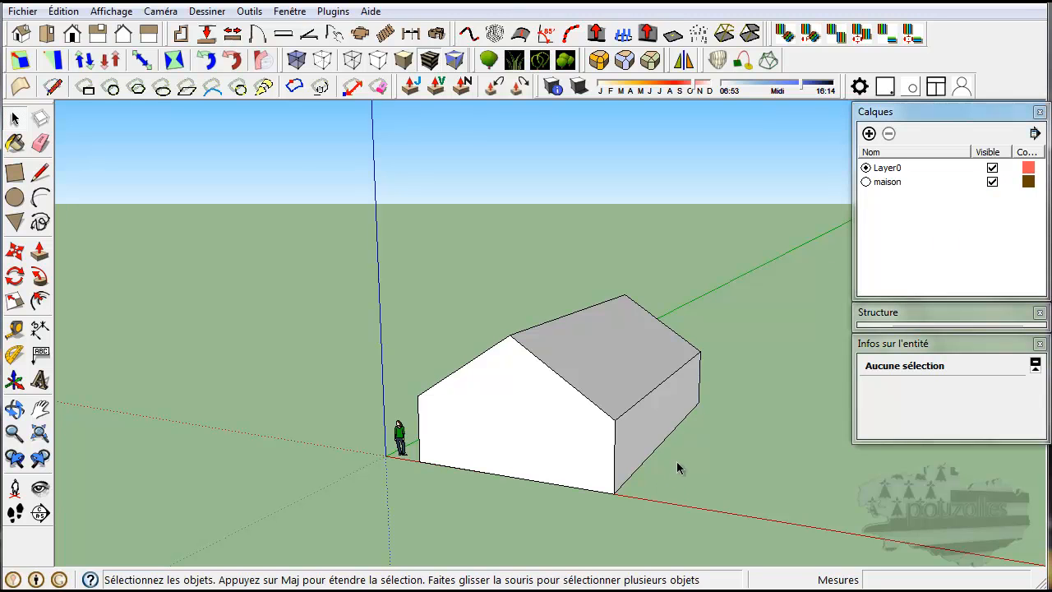
Open the component library and place the Boîte aux lettres near the house's front corner and the Banc beside its long wall
{"action": "scroll", "coordinate": [679, 466], "scroll_direction": "down", "scroll_amount": 2}
{"action": "middle_click_drag", "start_coordinate": [704, 465], "coordinate": [574, 451]}
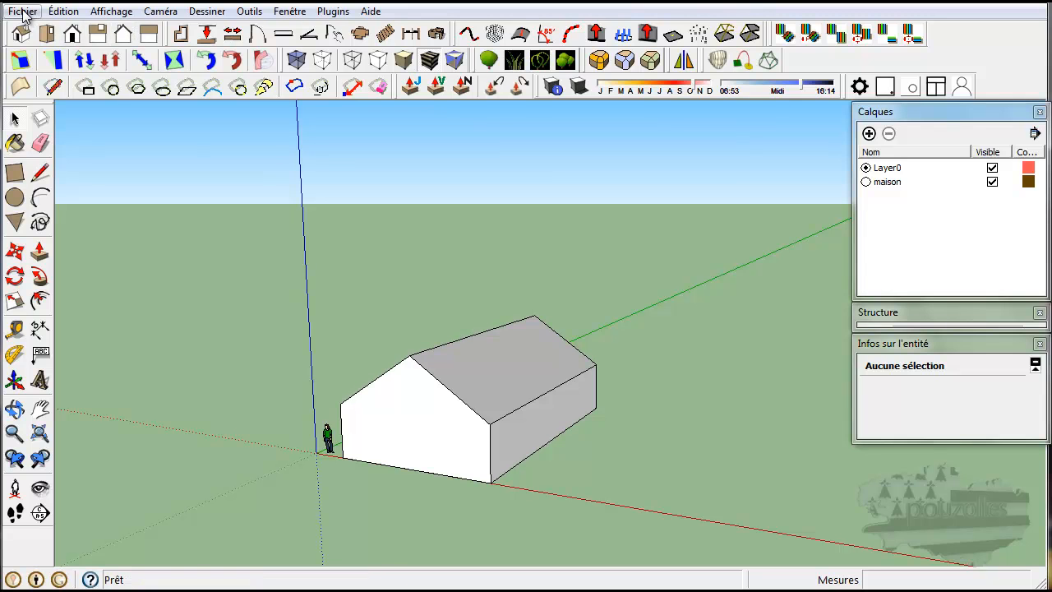
{"action": "left_click", "coordinate": [279, 13]}
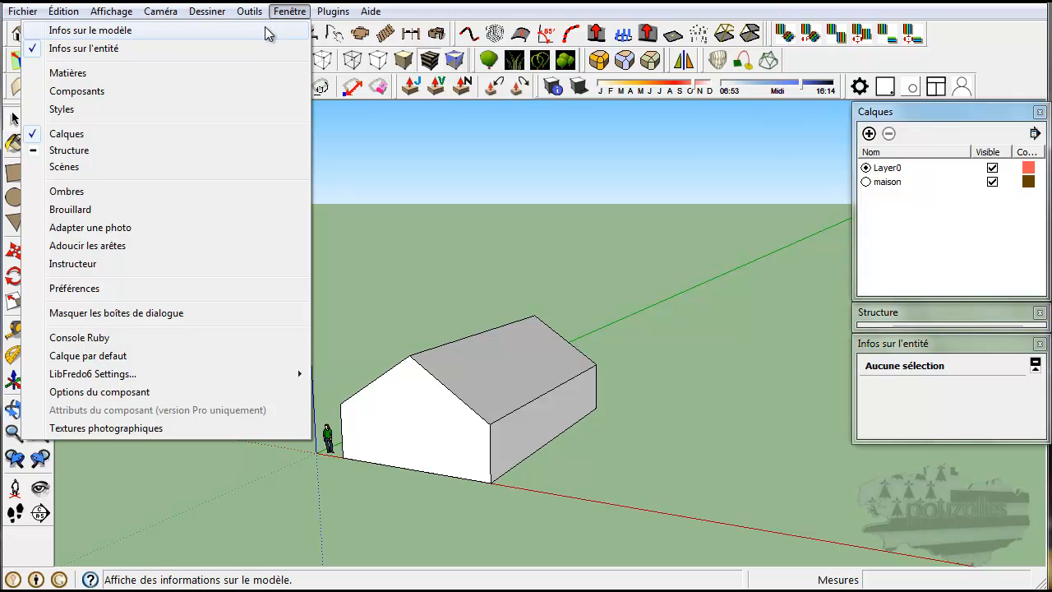
{"action": "left_click", "coordinate": [136, 91]}
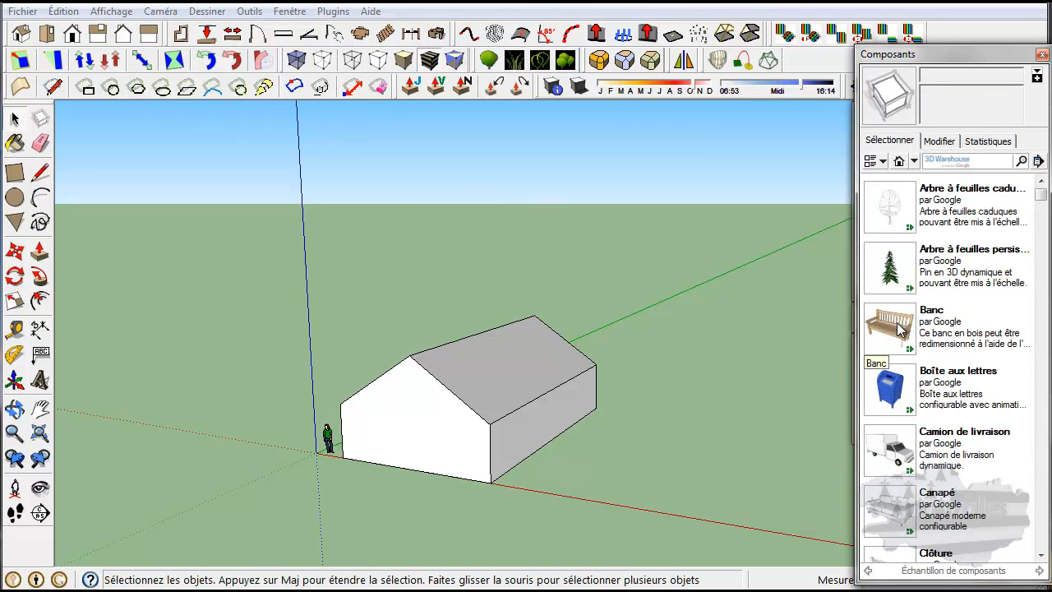
{"action": "left_click", "coordinate": [890, 395]}
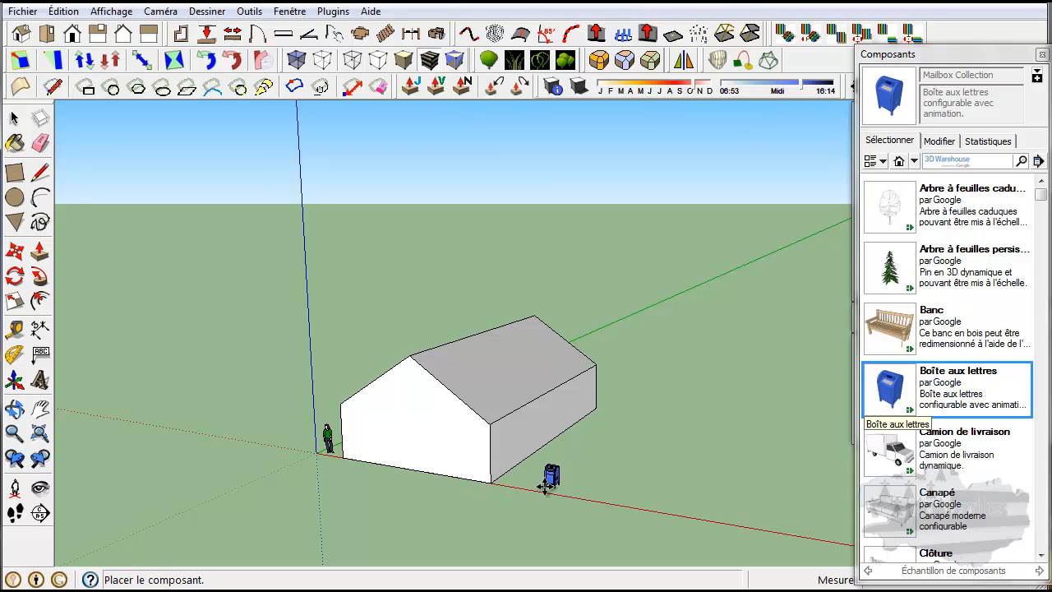
{"action": "left_click", "coordinate": [546, 493]}
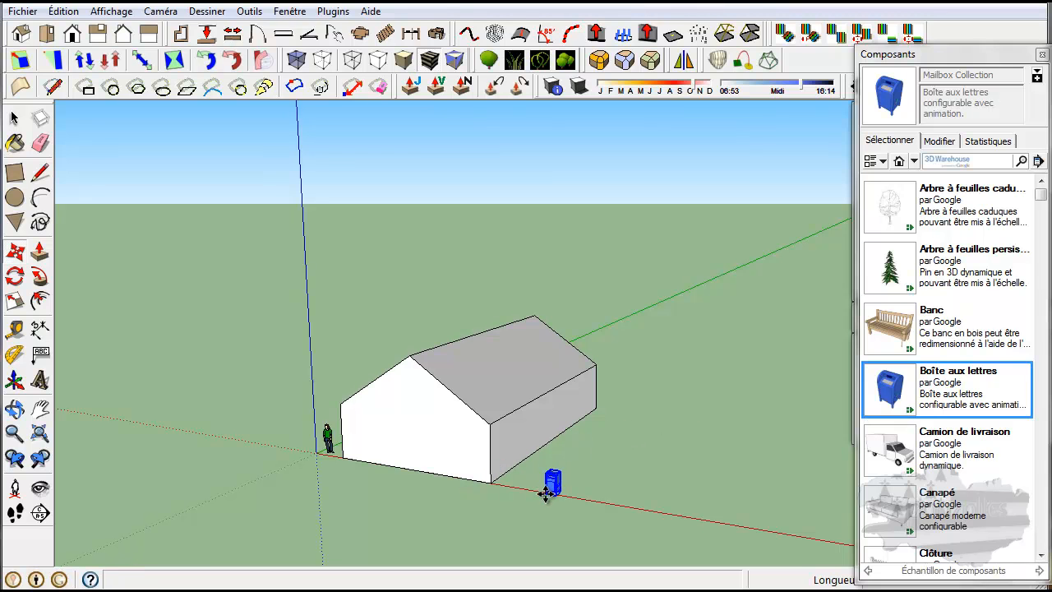
{"action": "left_click", "coordinate": [884, 333]}
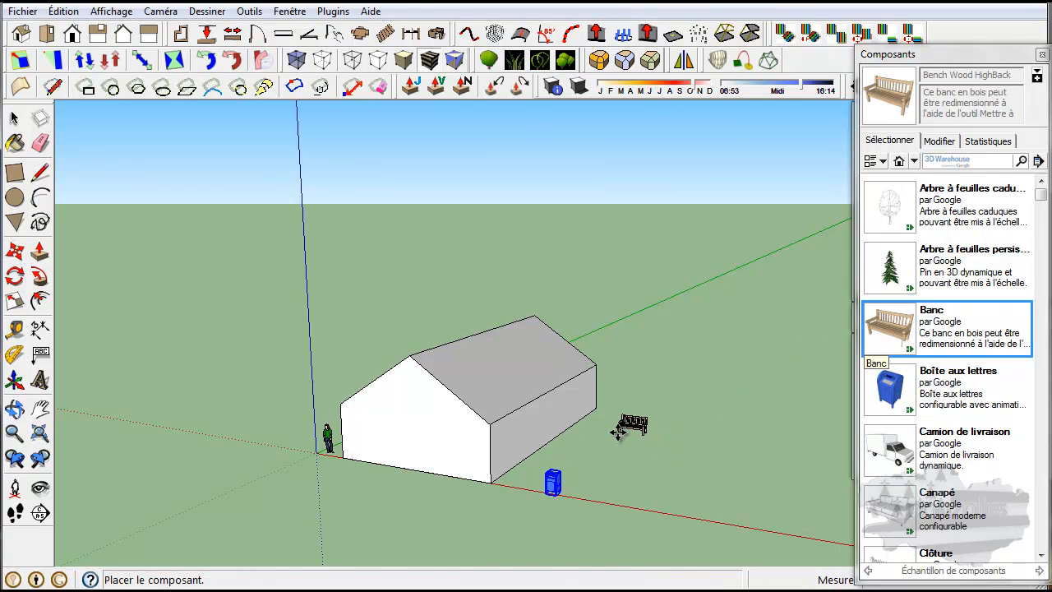
{"action": "left_click", "coordinate": [605, 444]}
Place the 3D evergreen tree across the origin from the house and the Camion de livraison in front of the tree
{"action": "middle_click_drag", "start_coordinate": [789, 415], "coordinate": [747, 438]}
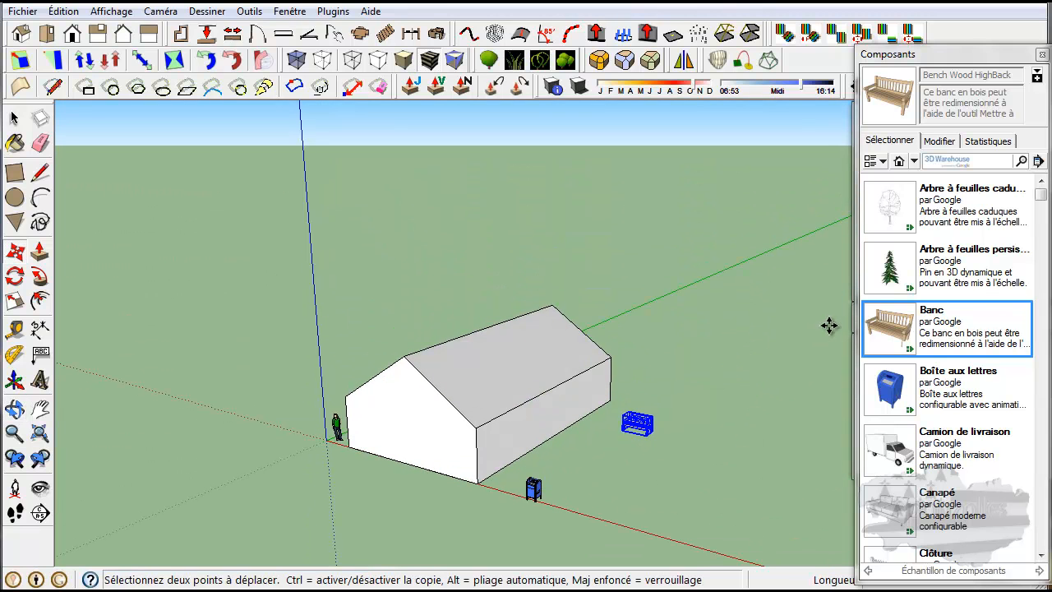
{"action": "left_click", "coordinate": [888, 284]}
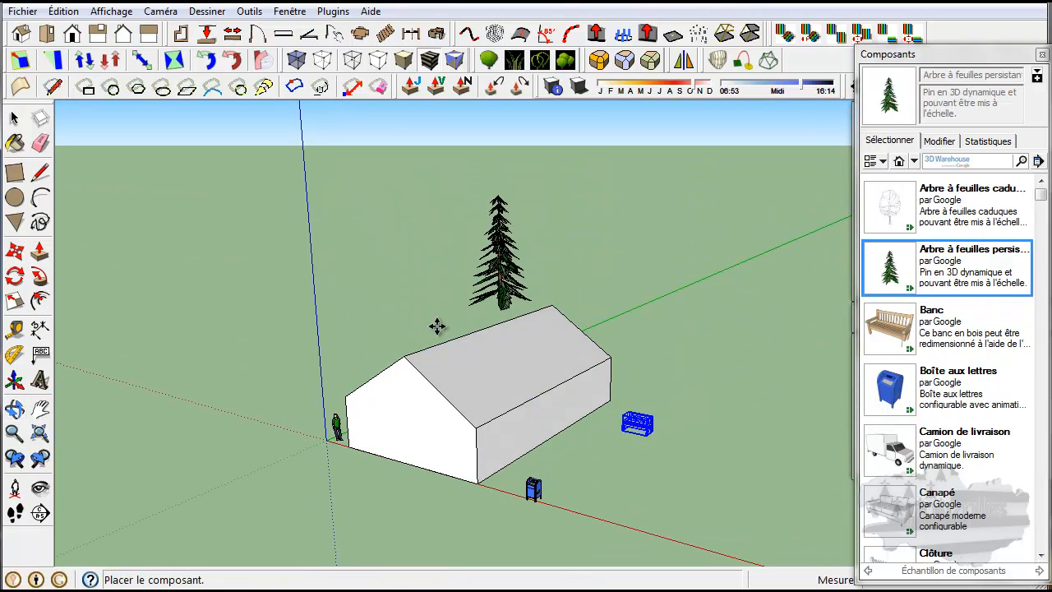
{"action": "left_click", "coordinate": [230, 415]}
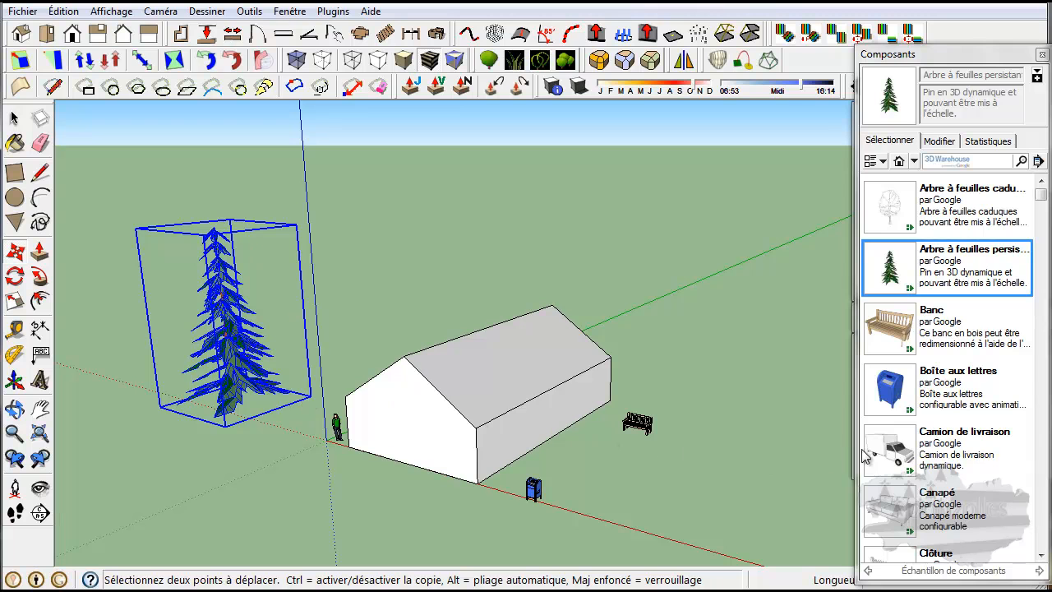
{"action": "left_click", "coordinate": [902, 462]}
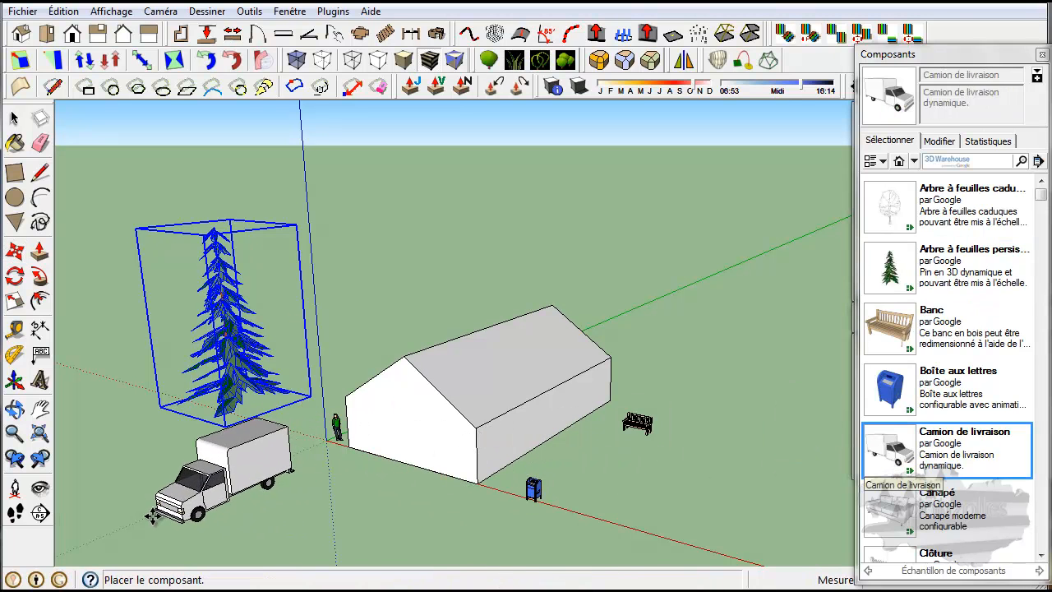
{"action": "left_click", "coordinate": [123, 511]}
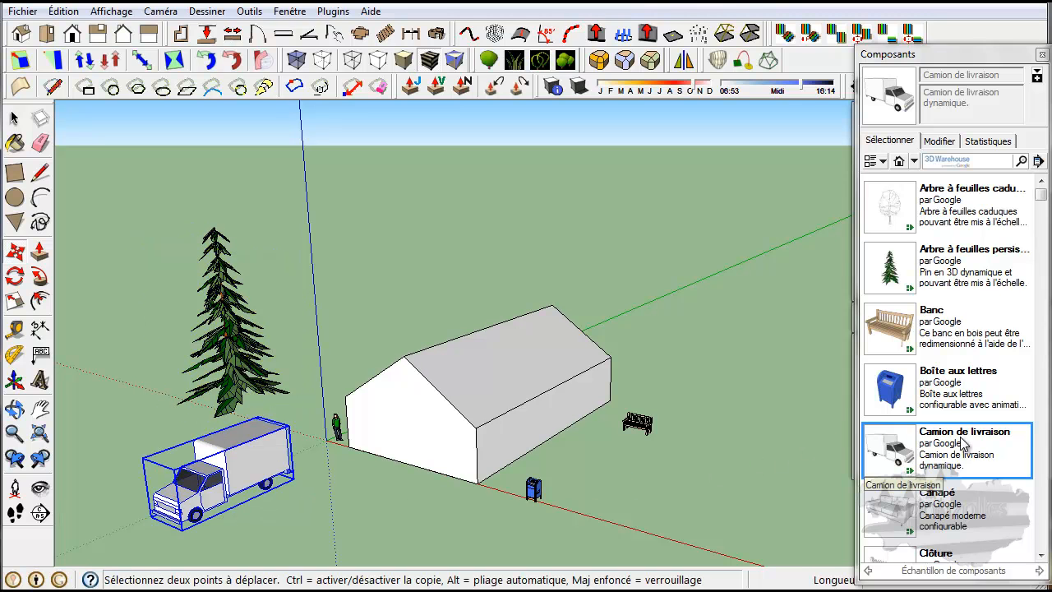
Place the 2D deciduous tree behind the house and move it farther back near the green axis
{"action": "left_click", "coordinate": [898, 206]}
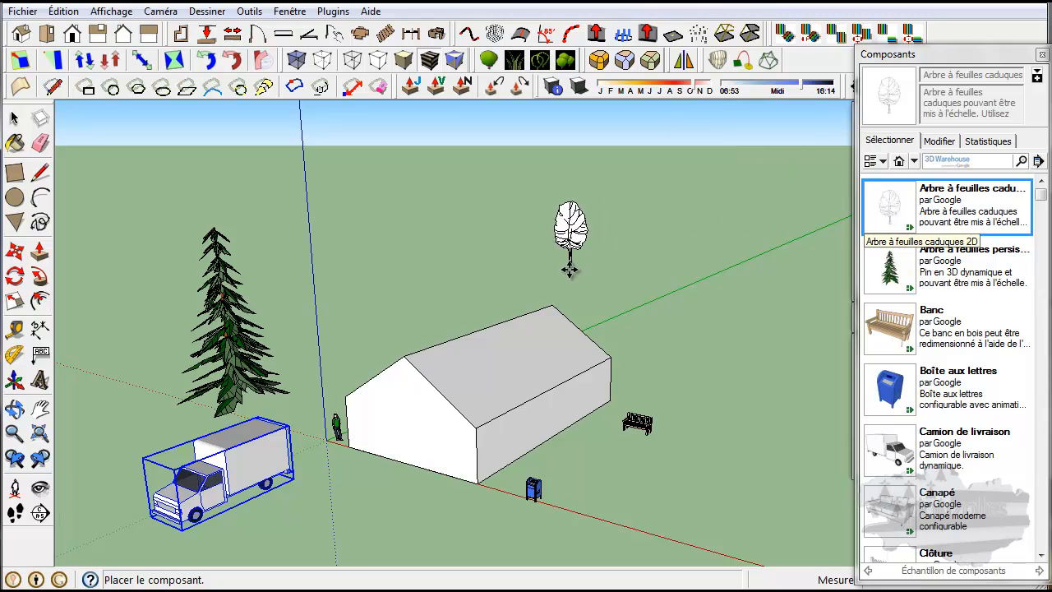
{"action": "left_click", "coordinate": [672, 358]}
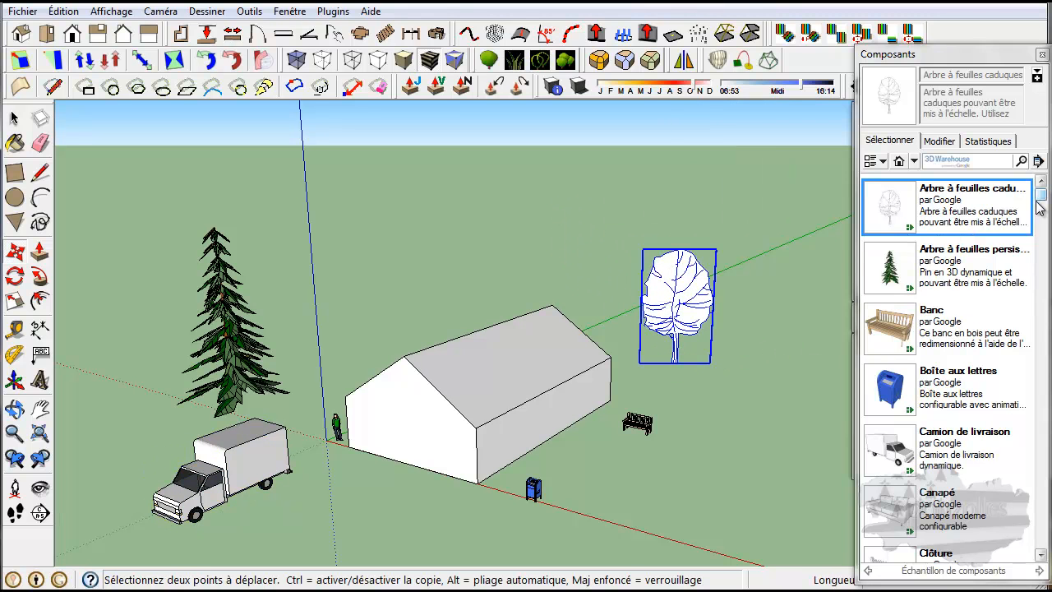
{"action": "scroll", "coordinate": [1035, 220], "scroll_direction": "down", "scroll_amount": 2}
{"action": "left_click_drag", "start_coordinate": [1036, 222], "coordinate": [1035, 470]}
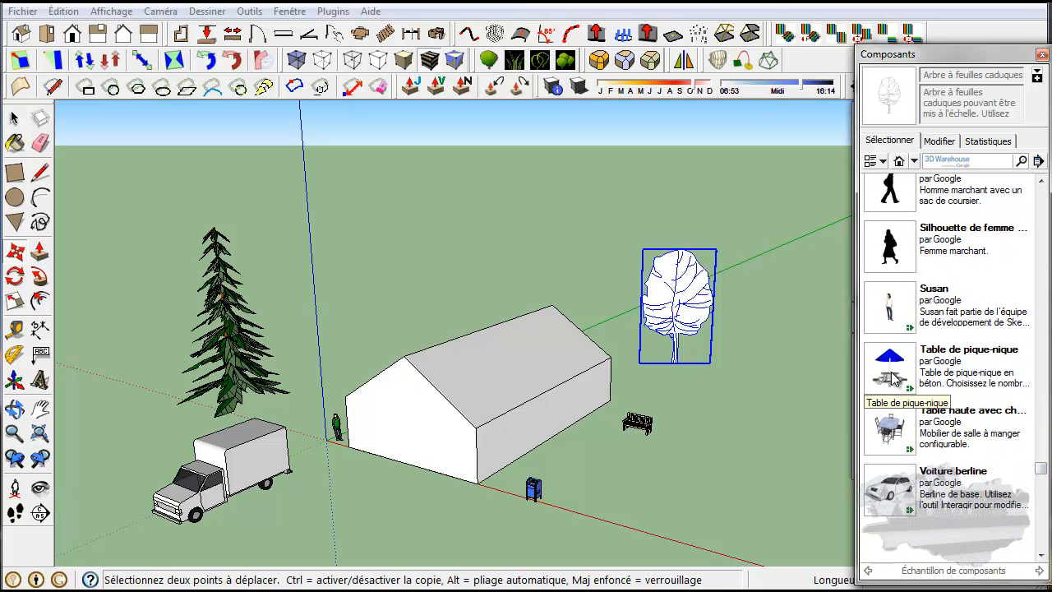
{"action": "left_click", "coordinate": [228, 484]}
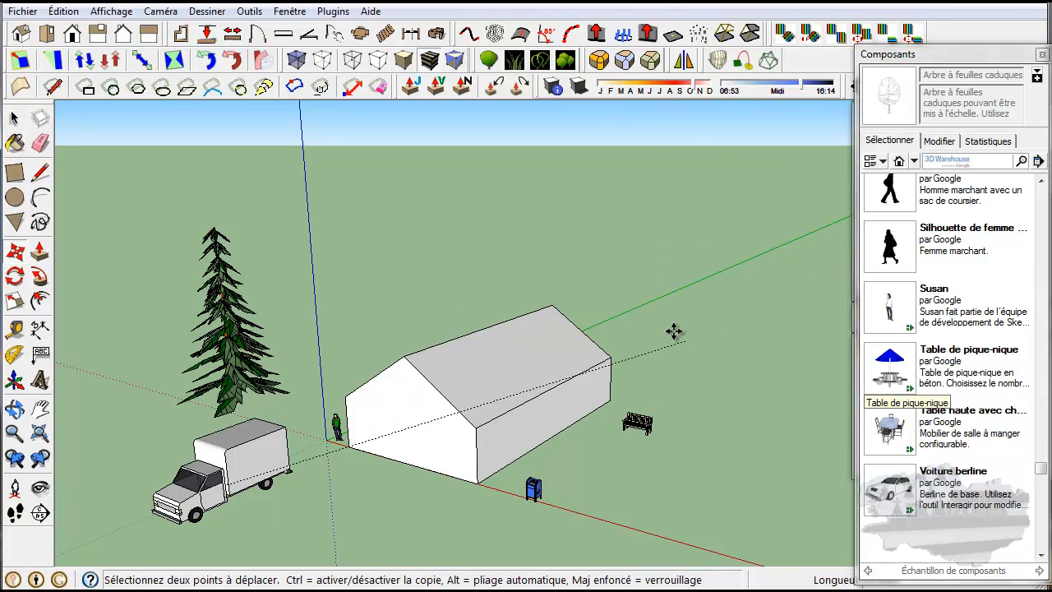
{"action": "left_click", "coordinate": [618, 302]}
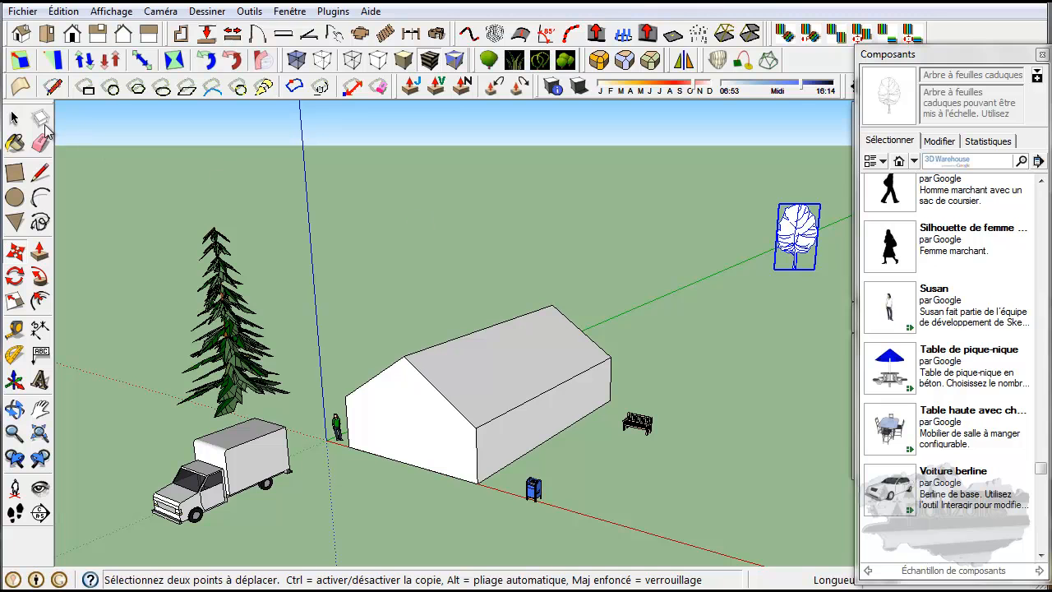
Delete the delivery truck and place a Voiture berline near the origin instead
{"action": "left_click", "coordinate": [14, 119]}
{"action": "left_click", "coordinate": [214, 499]}
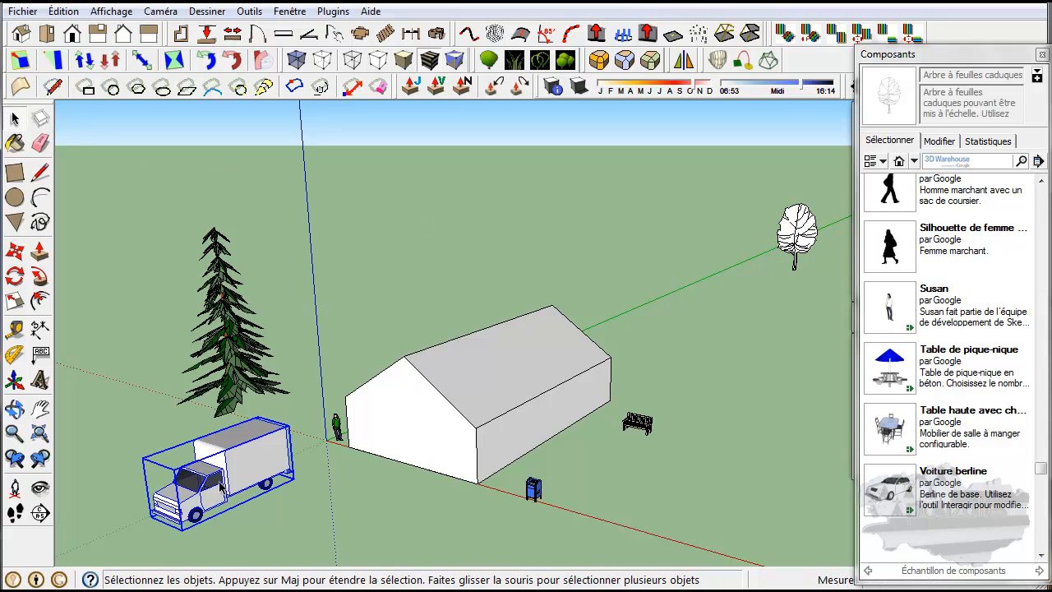
{"action": "key", "text": "Delete"}
{"action": "left_click", "coordinate": [904, 495]}
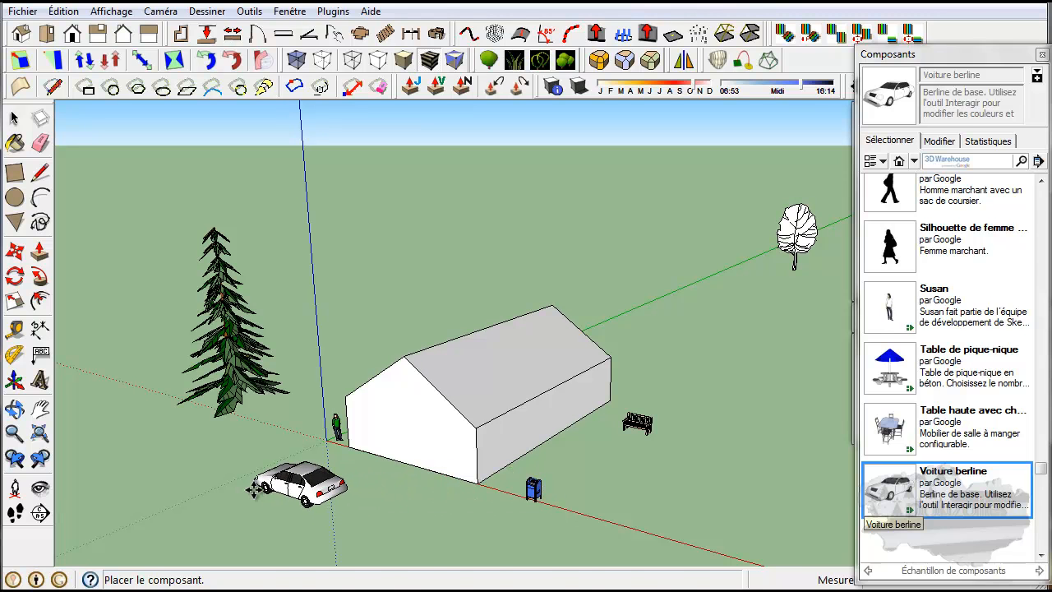
{"action": "left_click", "coordinate": [254, 488]}
Place the Table haute avec chaises between the mailbox and the bench and close the component library
{"action": "left_click", "coordinate": [878, 423]}
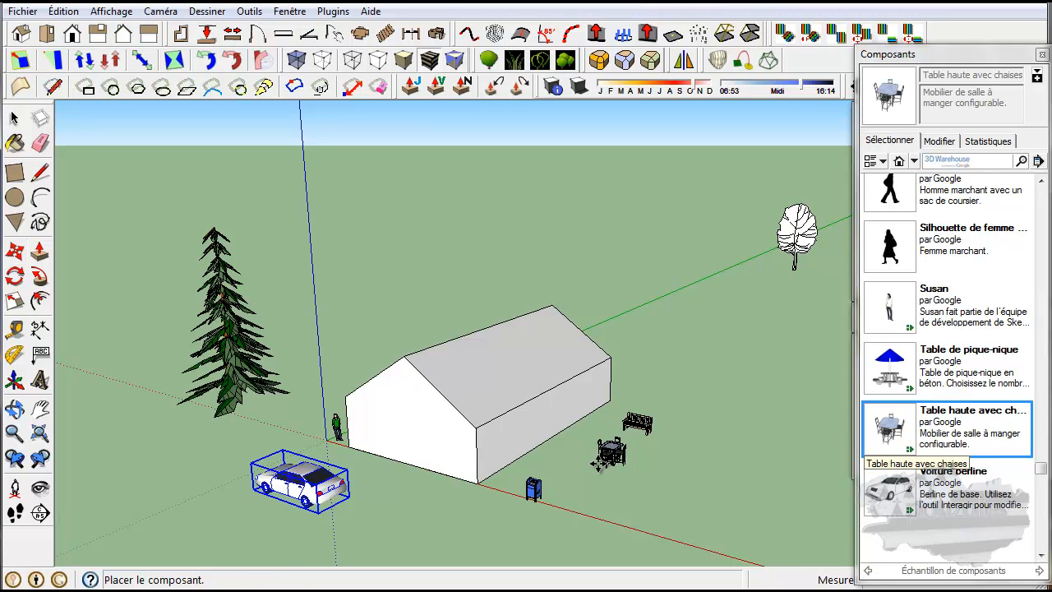
{"action": "left_click", "coordinate": [593, 465]}
{"action": "left_click", "coordinate": [1040, 55]}
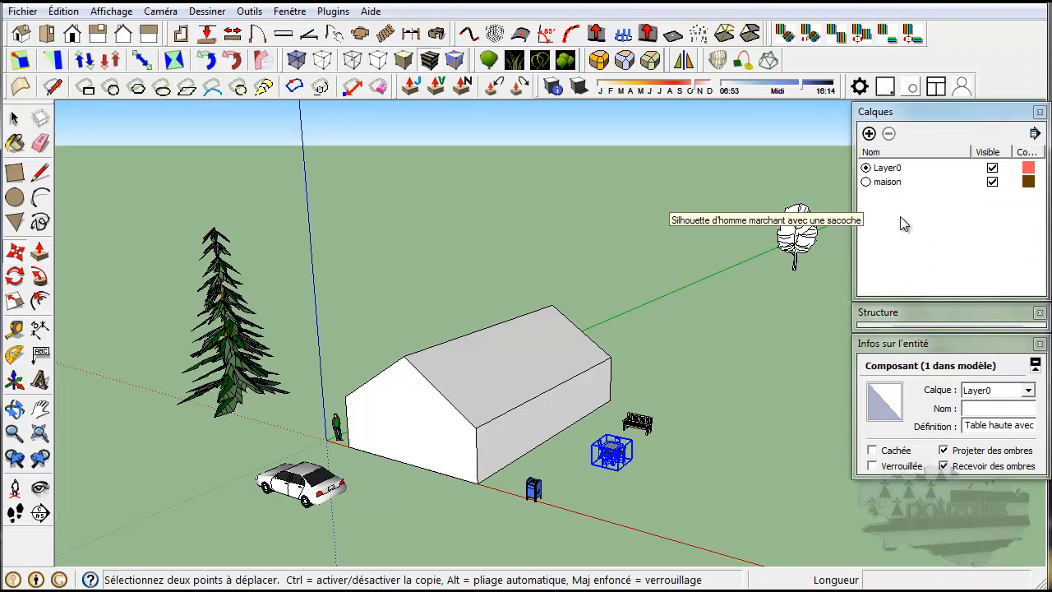
Shift the table with chairs slightly towards the house with the Move tool
{"action": "left_click", "coordinate": [901, 219]}
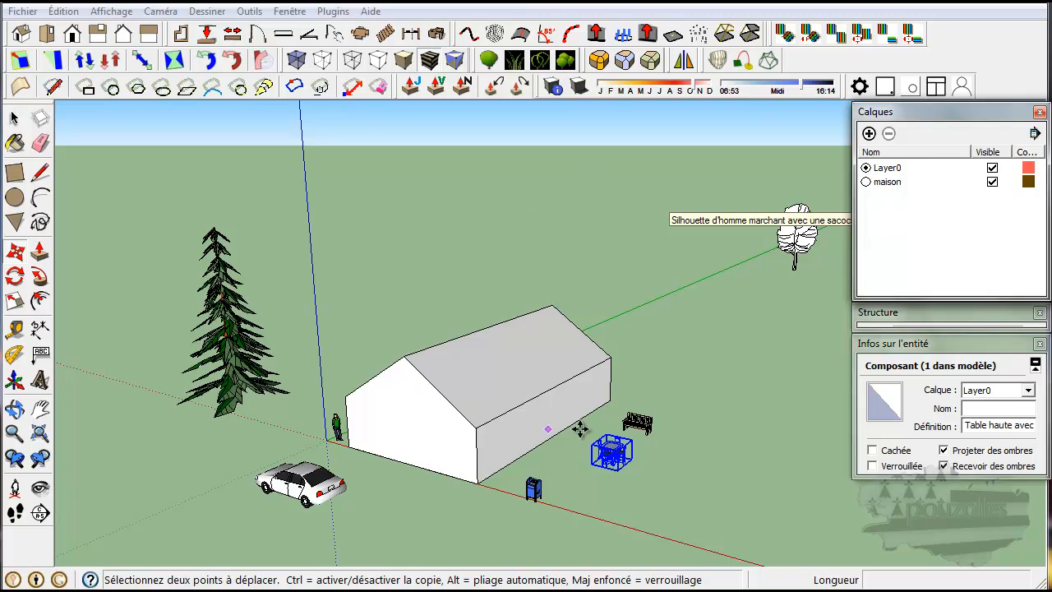
{"action": "left_click", "coordinate": [677, 395]}
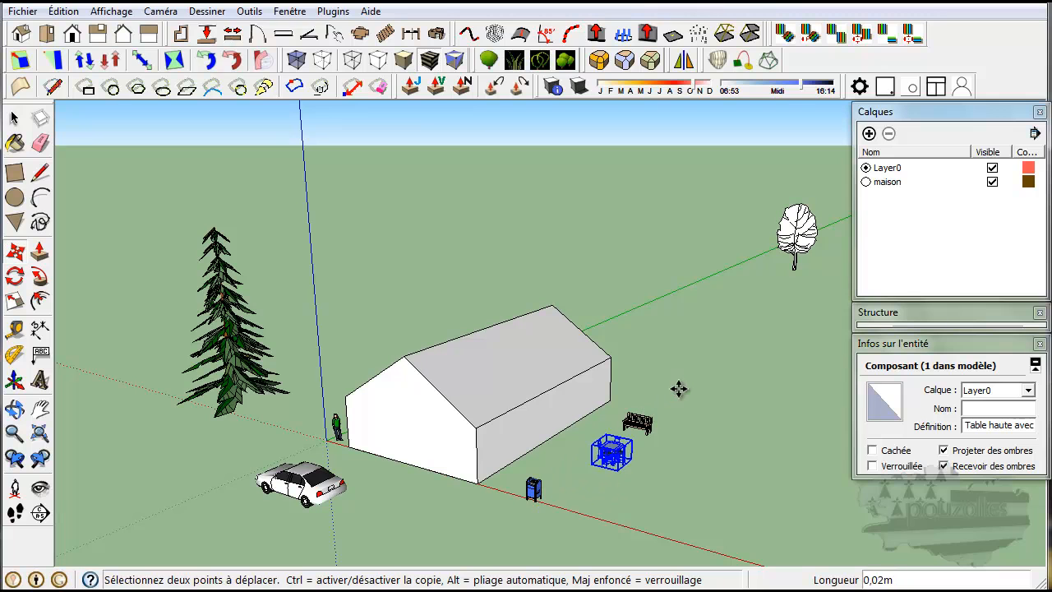
{"action": "left_click", "coordinate": [14, 118]}
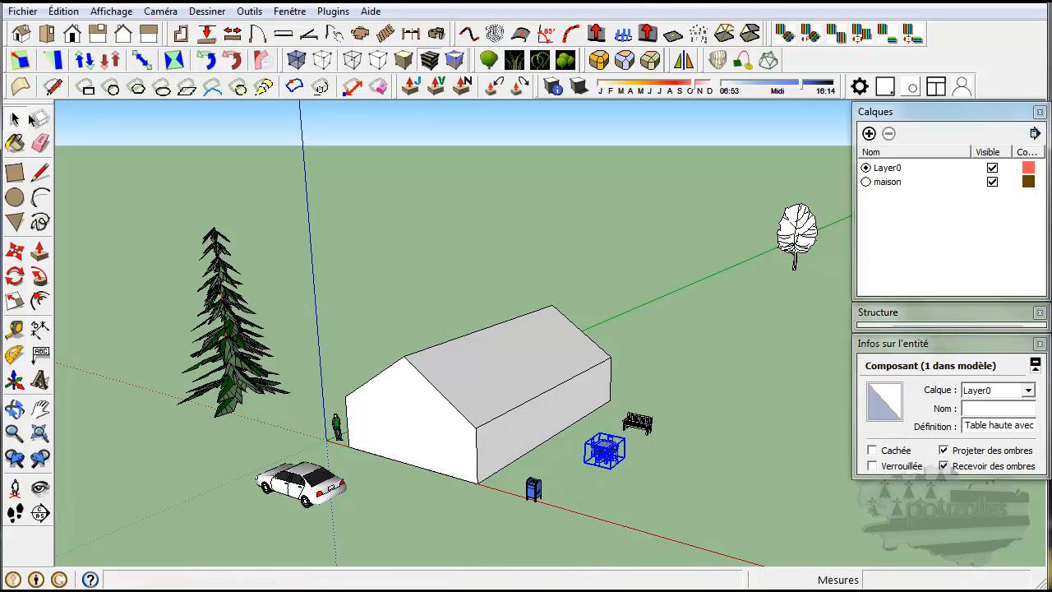
Name the table with chairs component "salon de jardin" in its entity info
{"action": "left_click", "coordinate": [643, 423]}
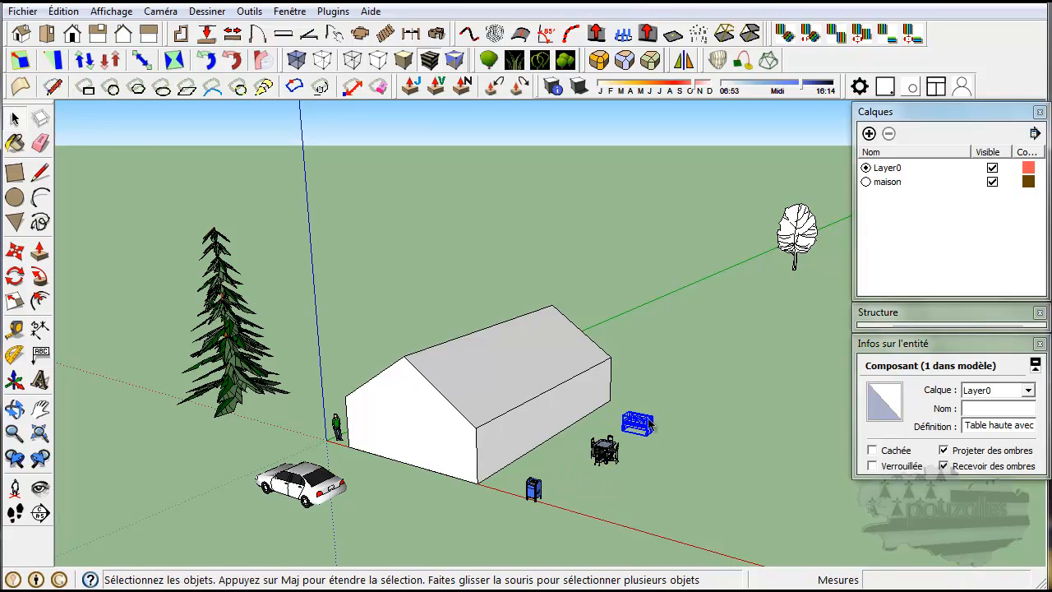
{"action": "left_click", "coordinate": [605, 452]}
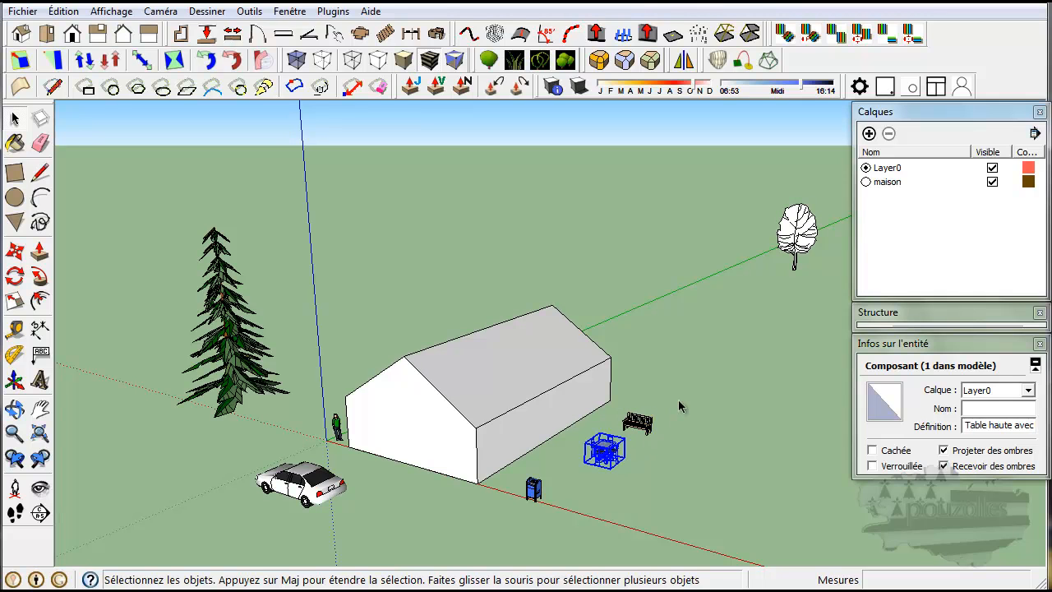
{"action": "left_click_drag", "start_coordinate": [638, 436], "coordinate": [668, 463]}
{"action": "left_click", "coordinate": [610, 453]}
{"action": "left_click", "coordinate": [978, 408]}
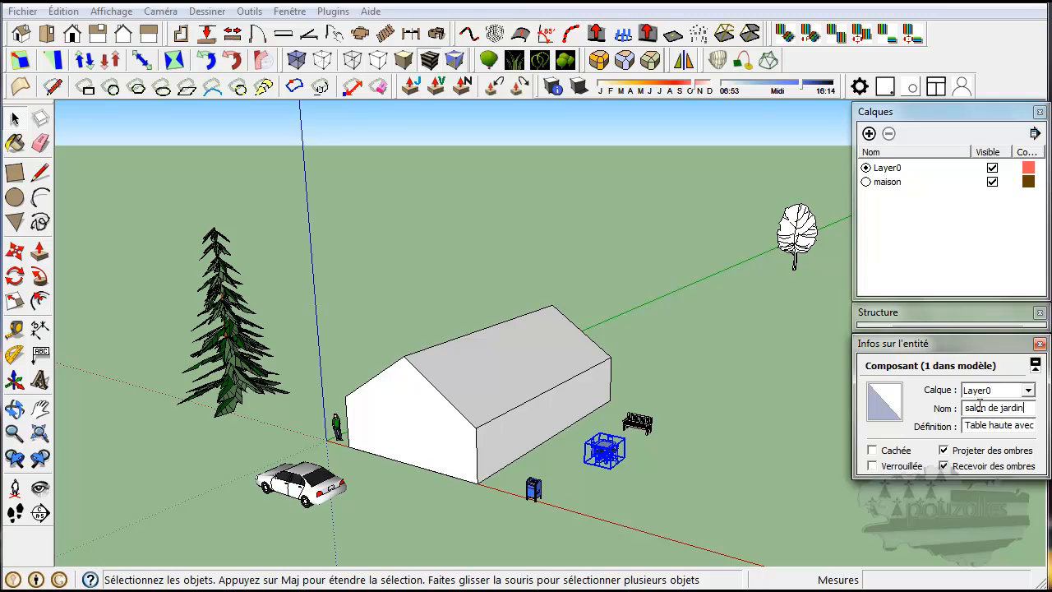
{"action": "left_click_drag", "start_coordinate": [1026, 408], "coordinate": [961, 408]}
{"action": "right_click", "coordinate": [972, 409]}
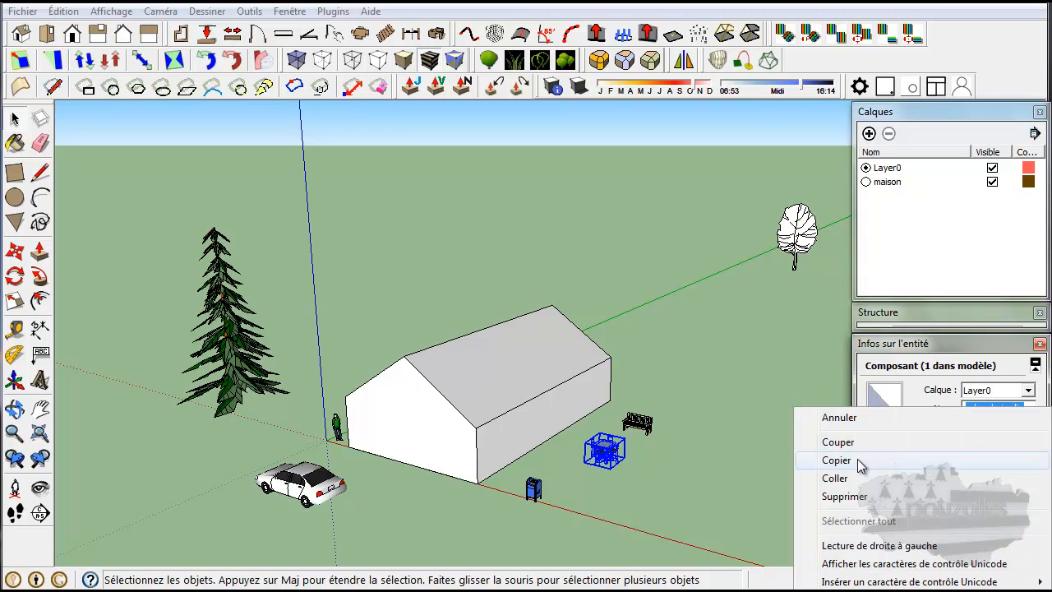
{"action": "left_click", "coordinate": [941, 253]}
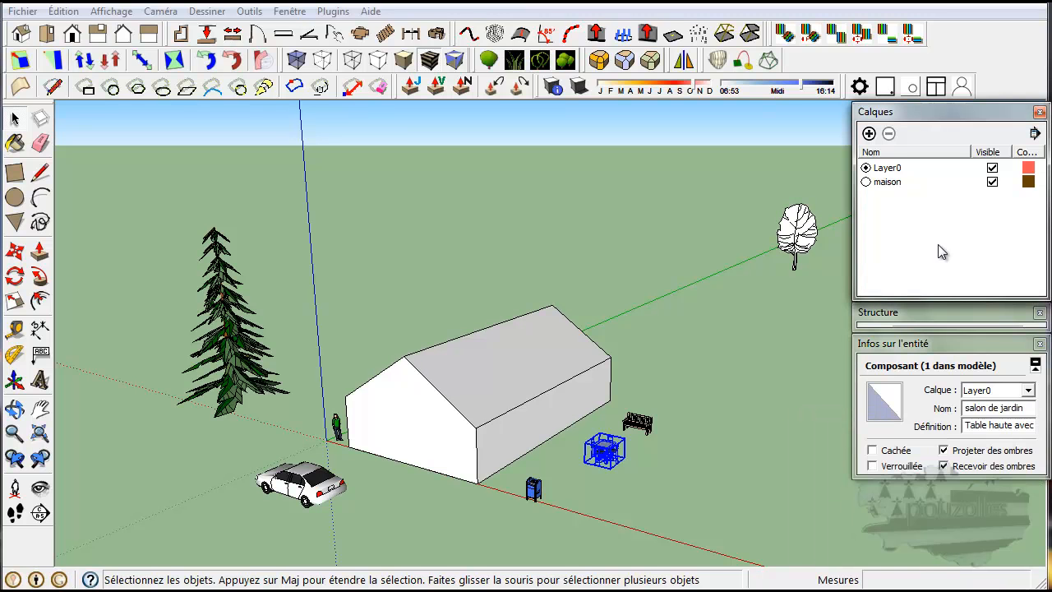
Create a layer named "mobilier de jardin" and assign the table with chairs to it
{"action": "left_click", "coordinate": [869, 133]}
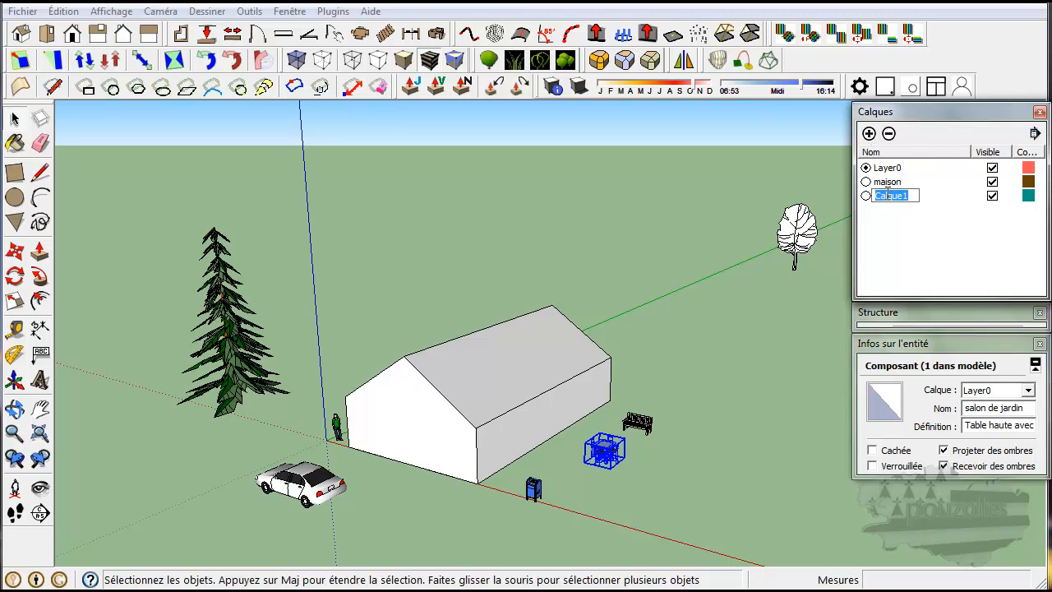
{"action": "type", "text": "mobilier de jardin"}
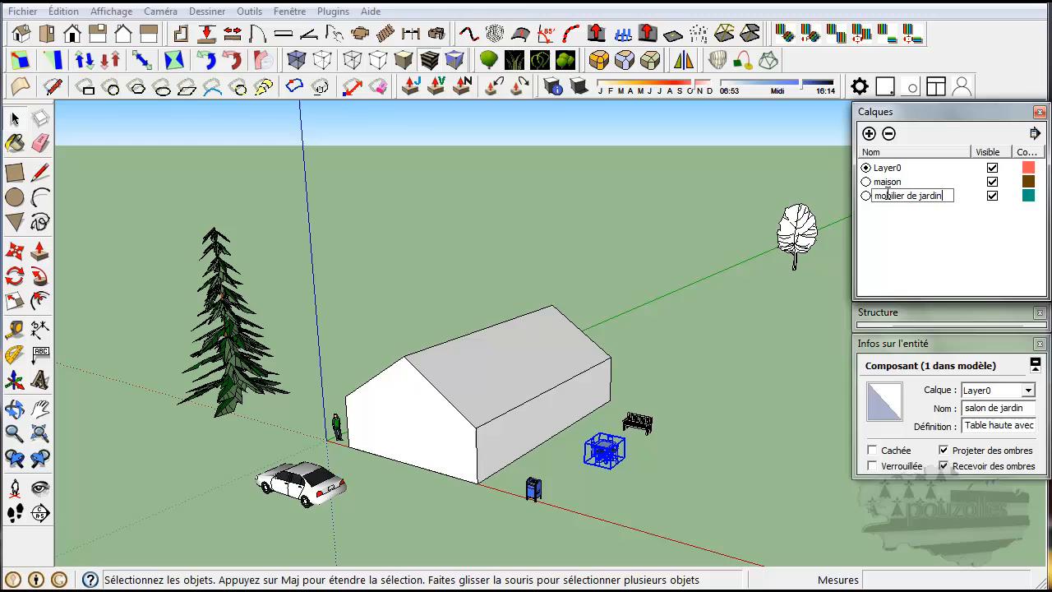
{"action": "left_click", "coordinate": [909, 251]}
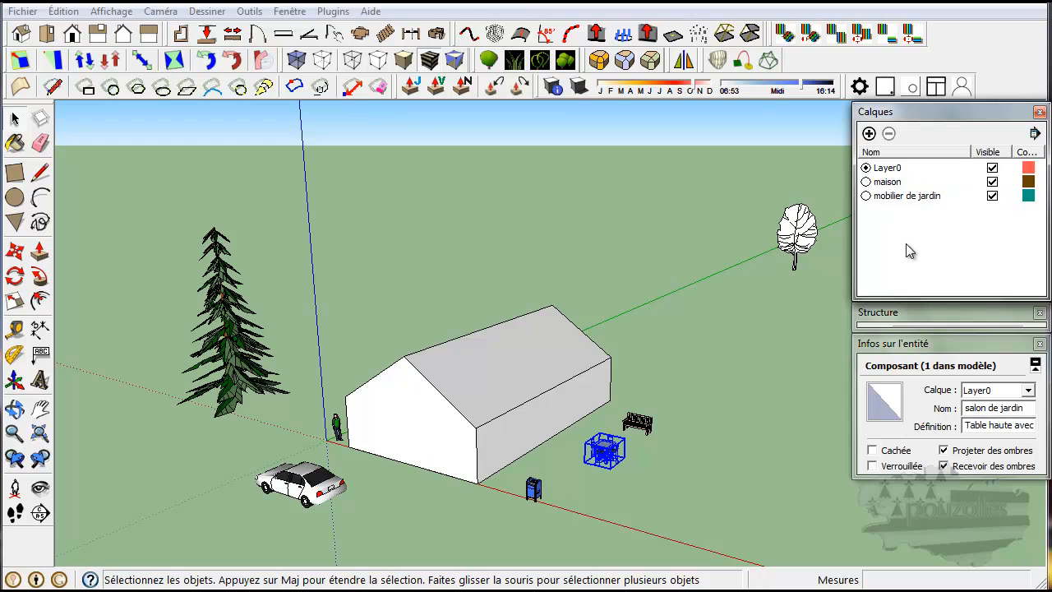
{"action": "left_click", "coordinate": [1028, 392]}
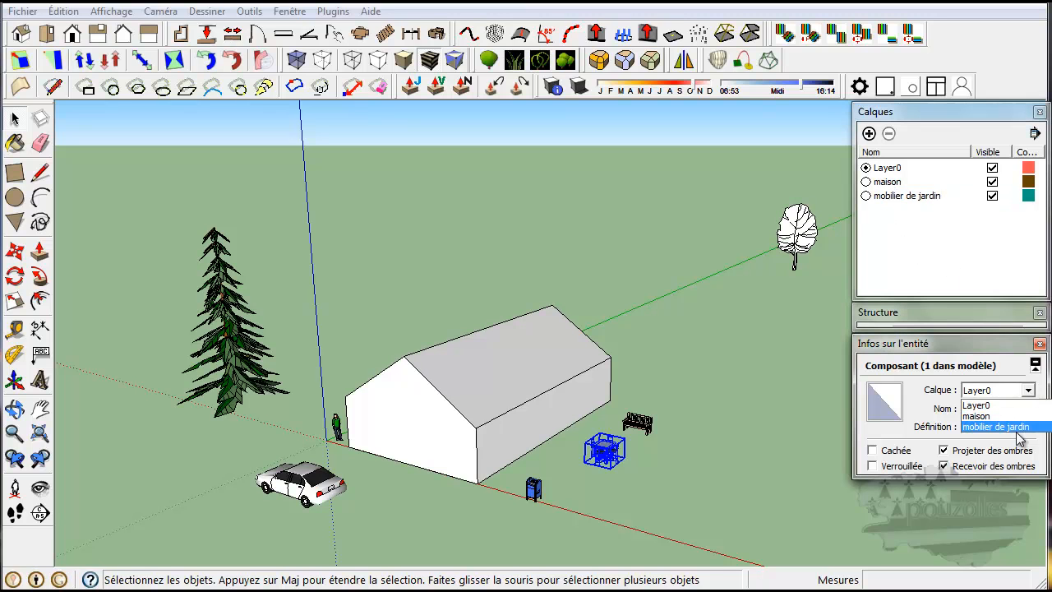
{"action": "left_click", "coordinate": [1017, 426]}
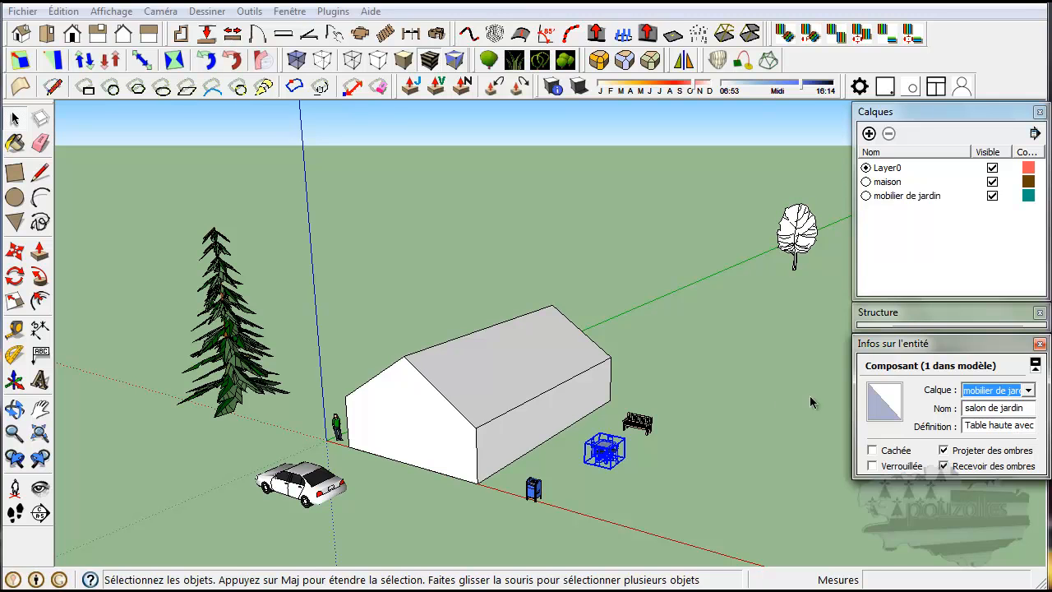
Name the bench "banc" and assign it to the mobilier de jardin layer
{"action": "left_click", "coordinate": [645, 425]}
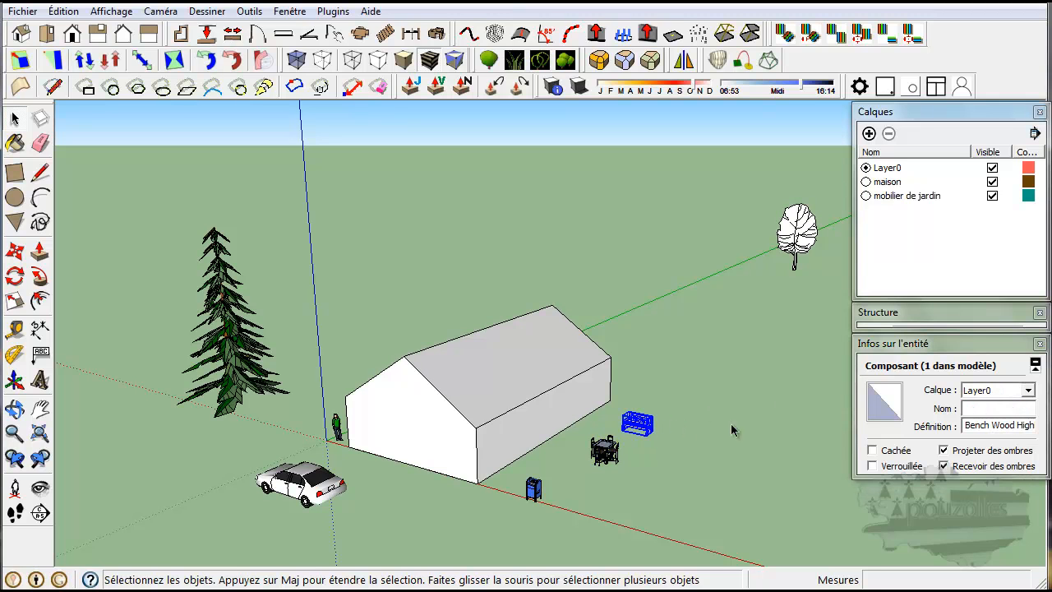
{"action": "left_click", "coordinate": [989, 409]}
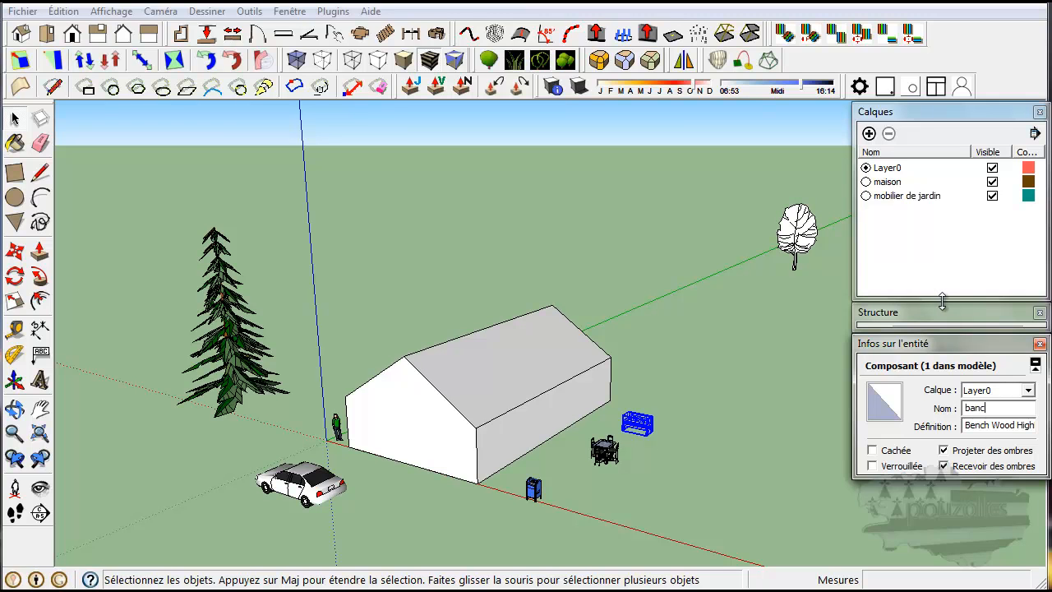
{"action": "left_click", "coordinate": [1029, 390]}
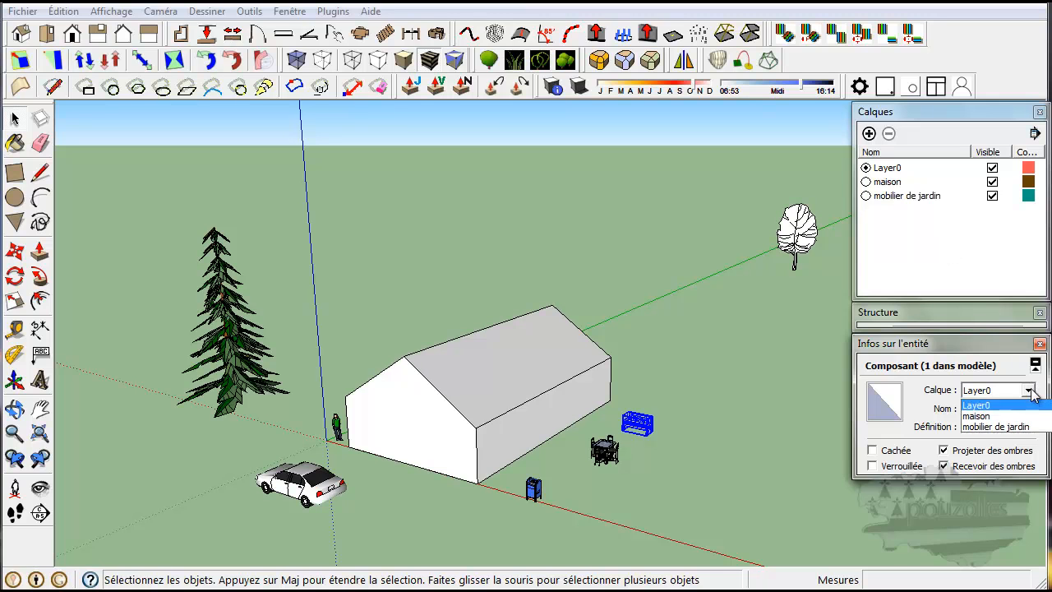
{"action": "left_click", "coordinate": [1015, 426]}
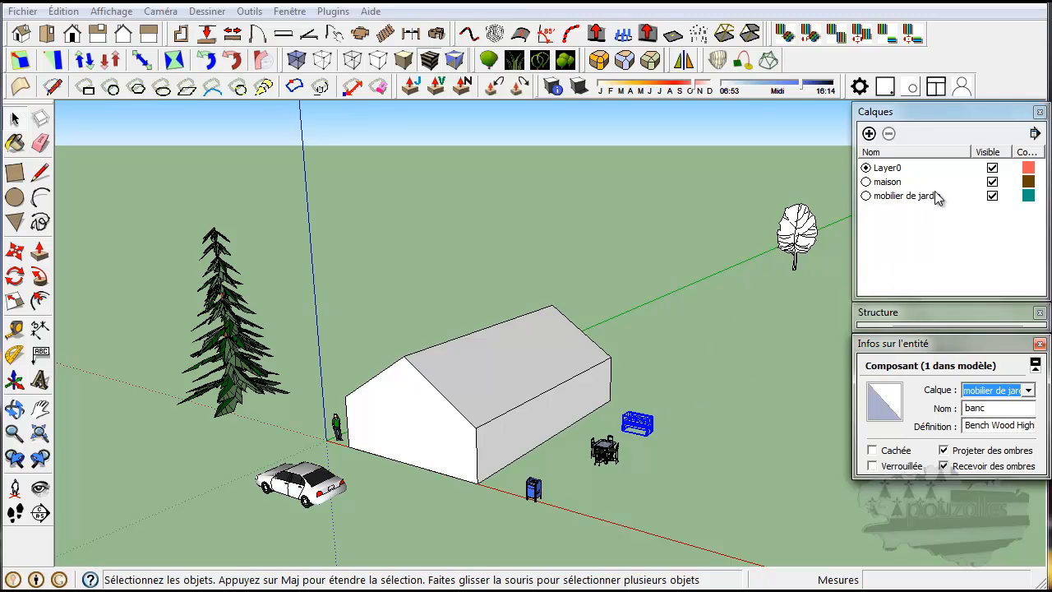
Hide the maison and mobilier de jardin layers and clear the selection
{"action": "left_click", "coordinate": [992, 181]}
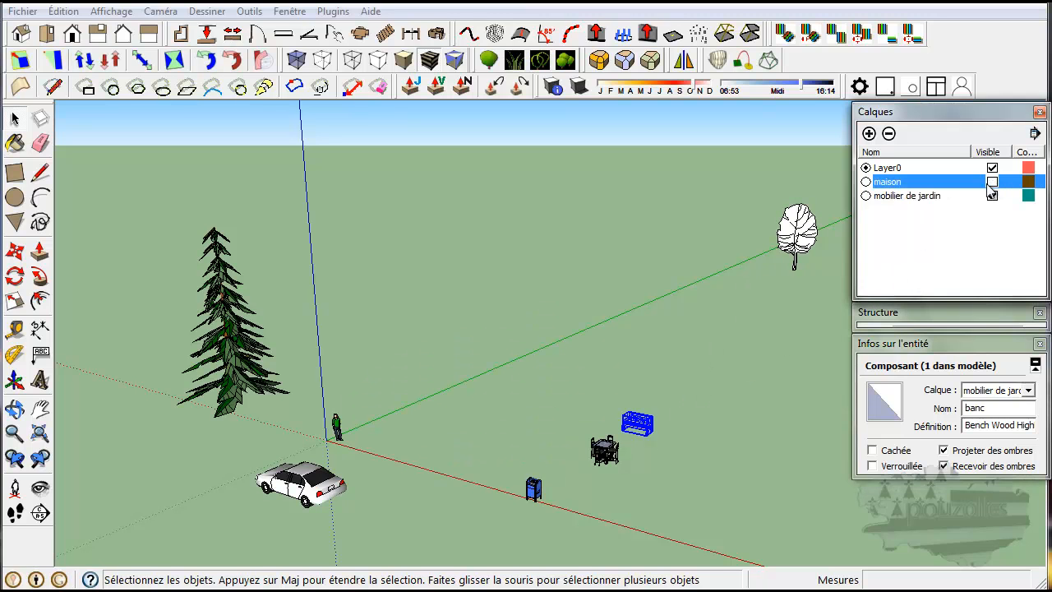
{"action": "left_click", "coordinate": [992, 196]}
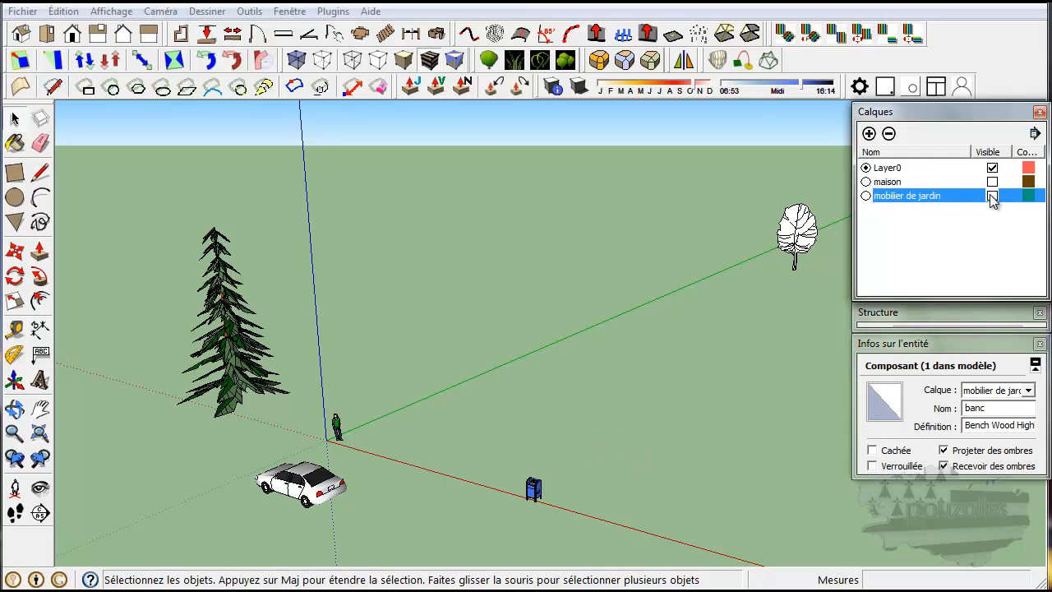
{"action": "left_click", "coordinate": [687, 423]}
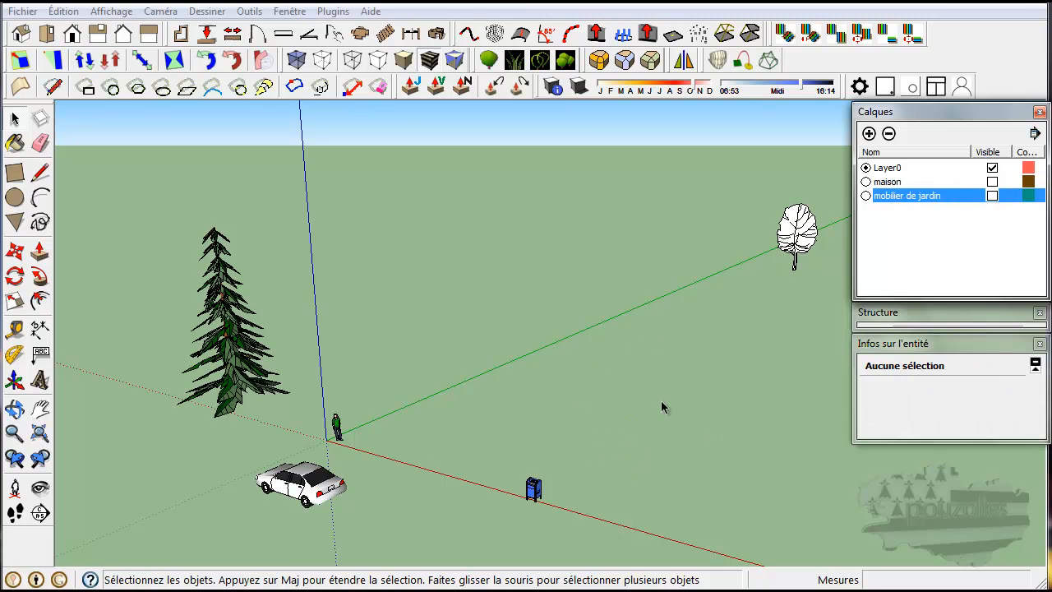
Name the mailbox "boite au letres" and assign it to the maison layer
{"action": "left_click", "coordinate": [536, 489]}
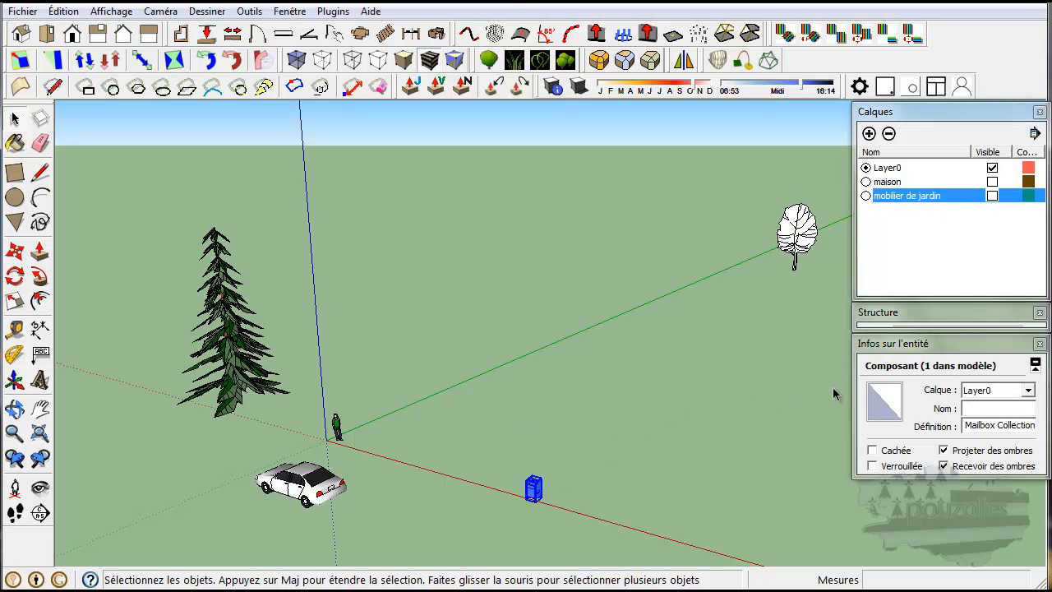
{"action": "left_click", "coordinate": [994, 409]}
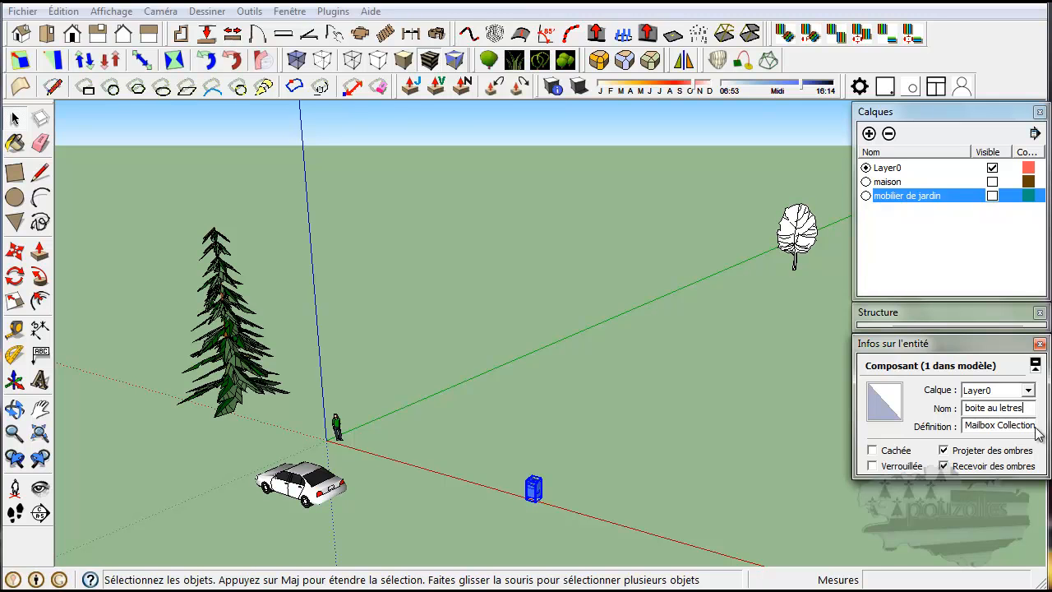
{"action": "left_click_drag", "start_coordinate": [1026, 409], "coordinate": [961, 409]}
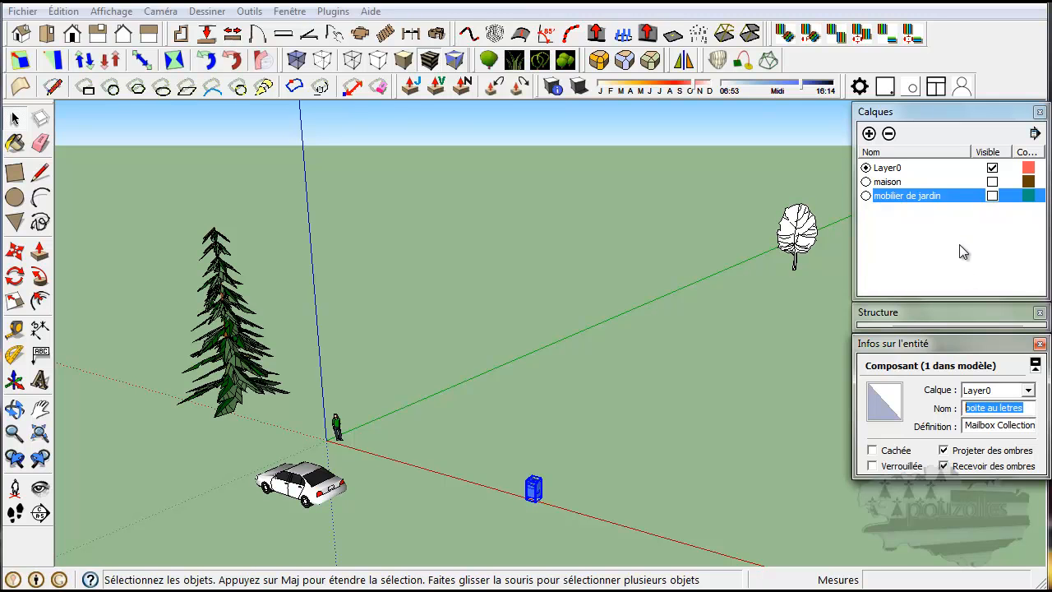
{"action": "left_click", "coordinate": [1027, 390]}
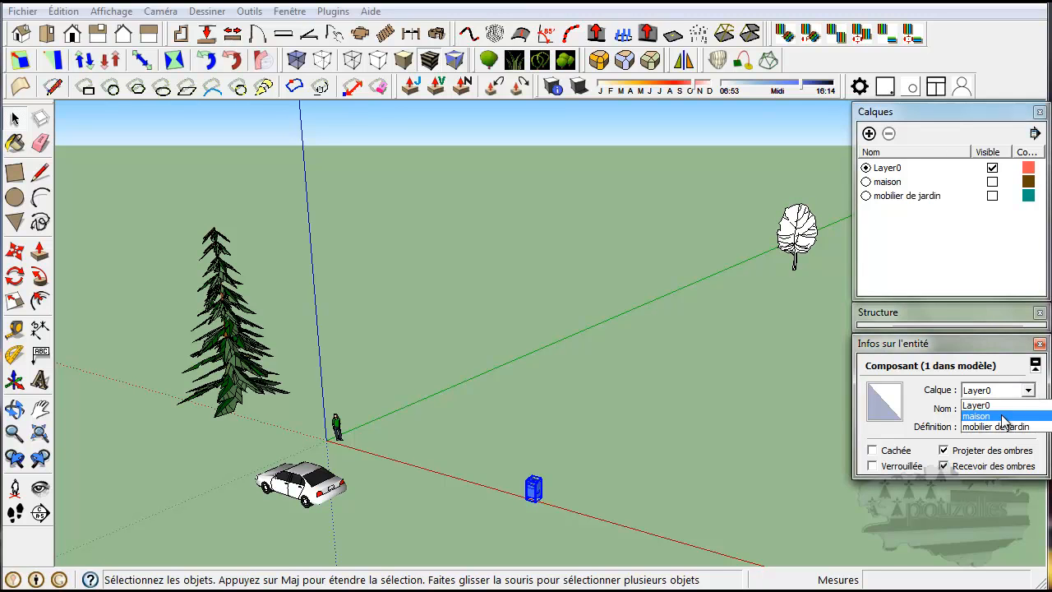
{"action": "left_click", "coordinate": [1005, 417]}
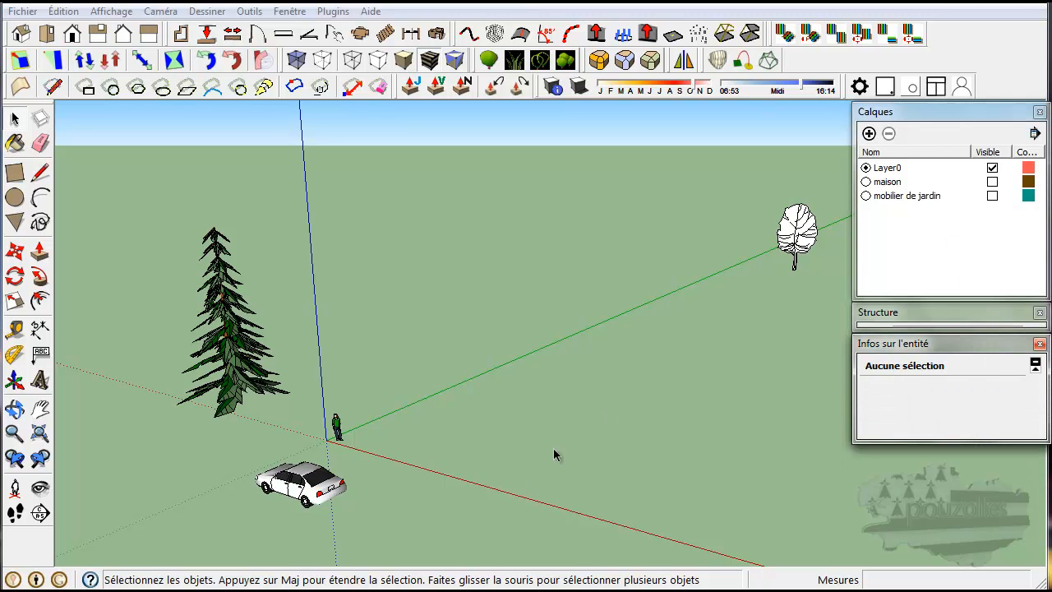
Create a new layer named "arbres"
{"action": "left_click", "coordinate": [868, 133]}
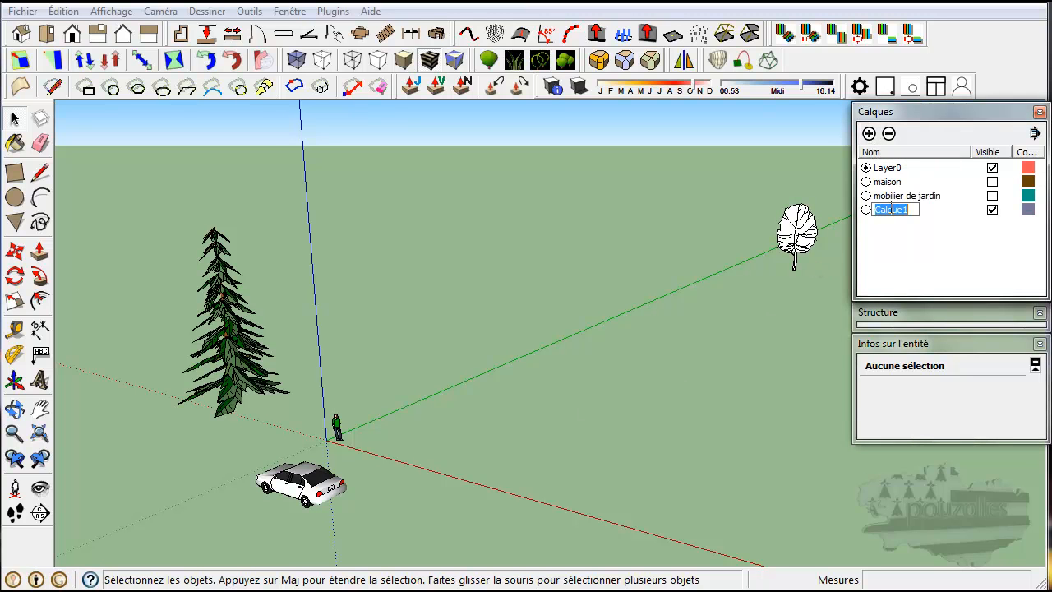
{"action": "type", "text": "a"}
{"action": "key", "text": "Return"}
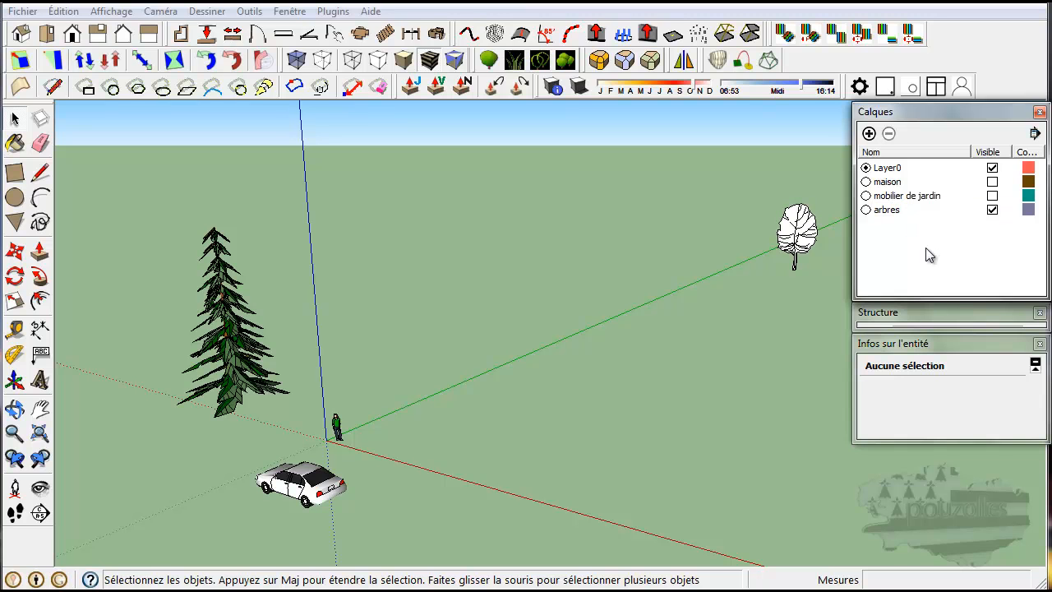
Copy the 2D deciduous tree's definition "Arbre à feuilles caduques 2D" into its name and assign the tree to the arbres layer
{"action": "left_click", "coordinate": [804, 236]}
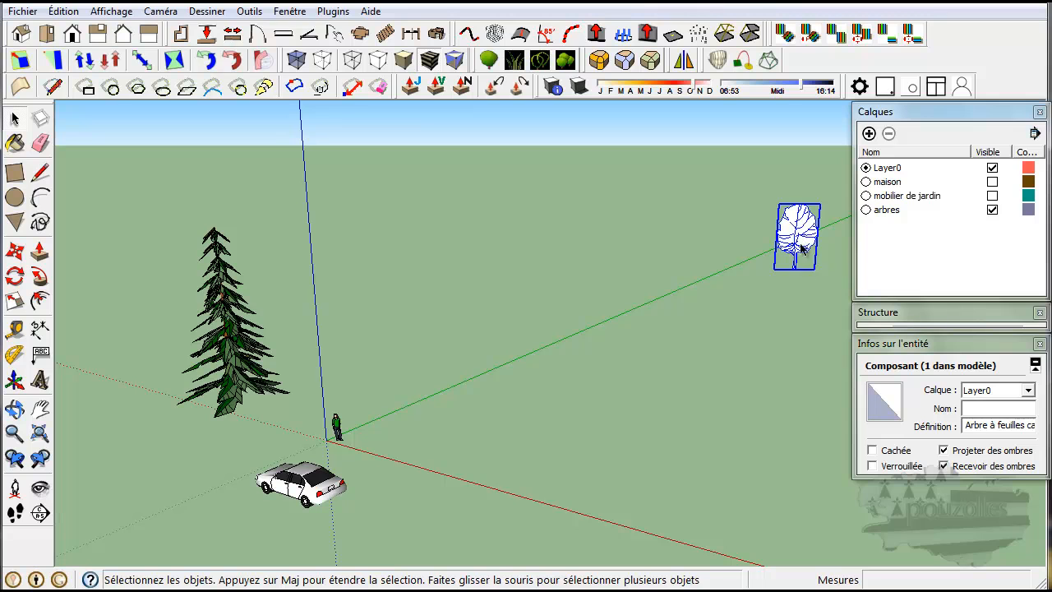
{"action": "left_click", "coordinate": [1025, 425]}
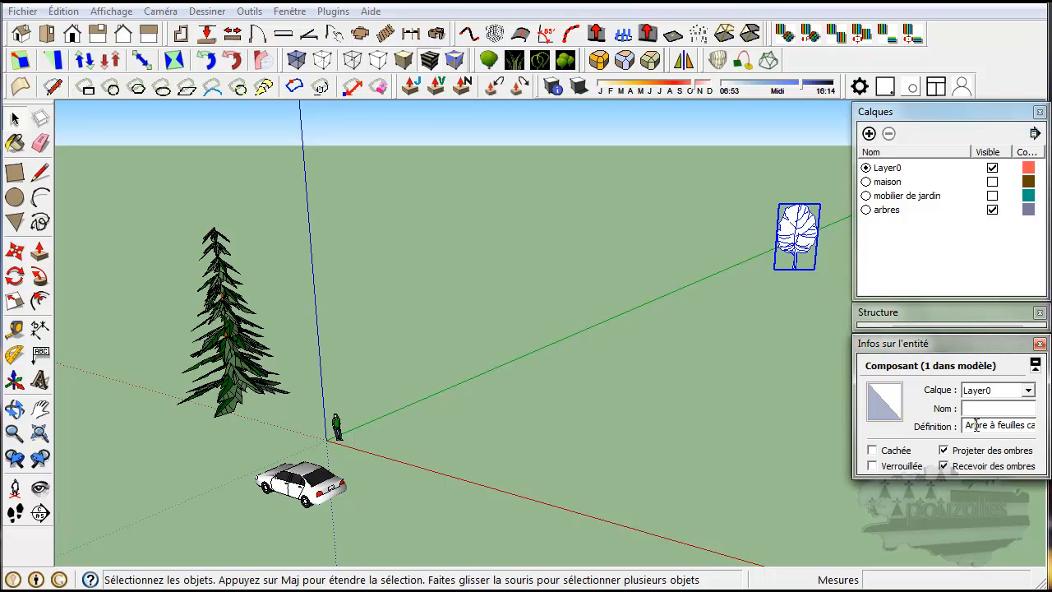
{"action": "left_click_drag", "start_coordinate": [972, 425], "coordinate": [1041, 426]}
{"action": "key", "text": "ctrl+c"}
{"action": "right_click", "coordinate": [1005, 425]}
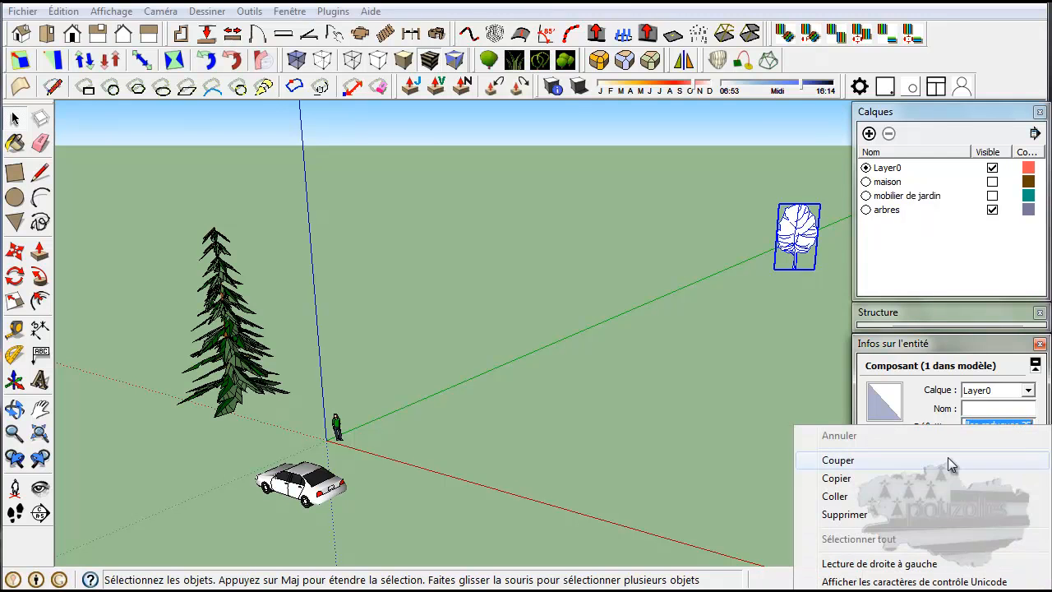
{"action": "left_click", "coordinate": [900, 479]}
{"action": "left_click", "coordinate": [980, 407]}
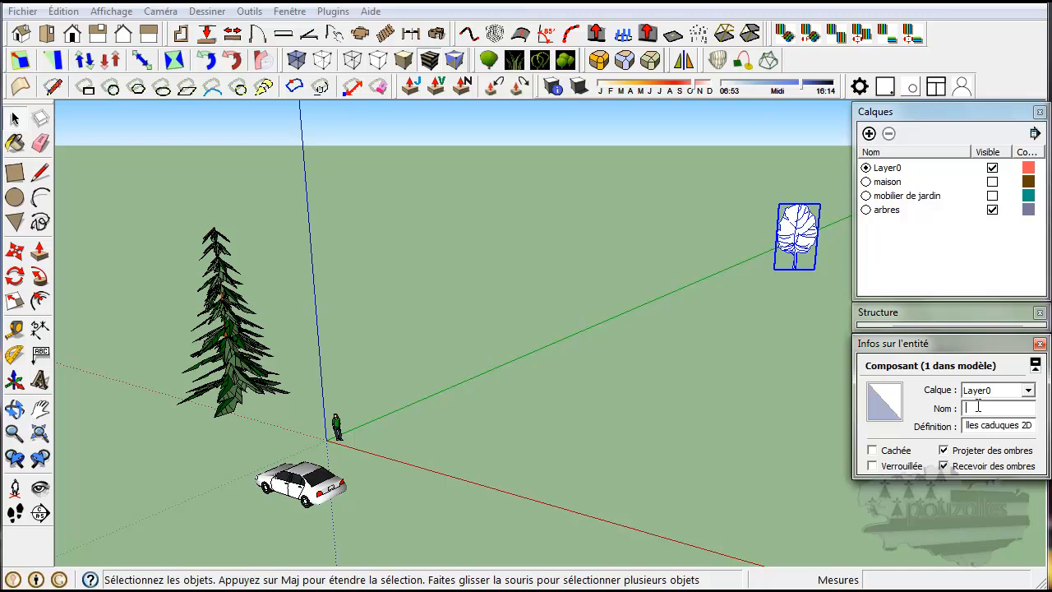
{"action": "right_click", "coordinate": [980, 409]}
{"action": "left_click", "coordinate": [908, 479]}
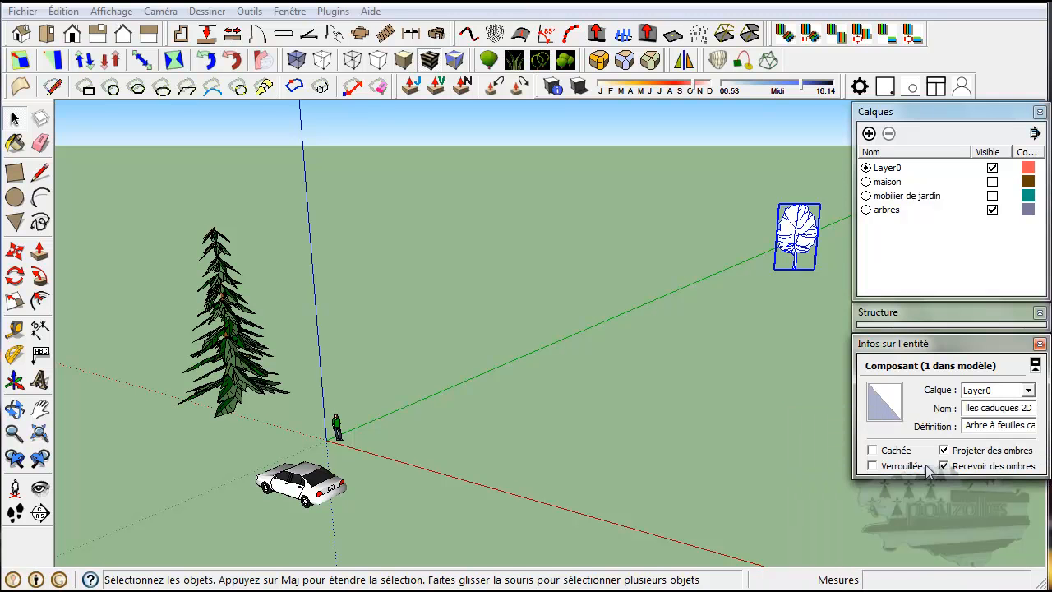
{"action": "left_click", "coordinate": [1027, 391]}
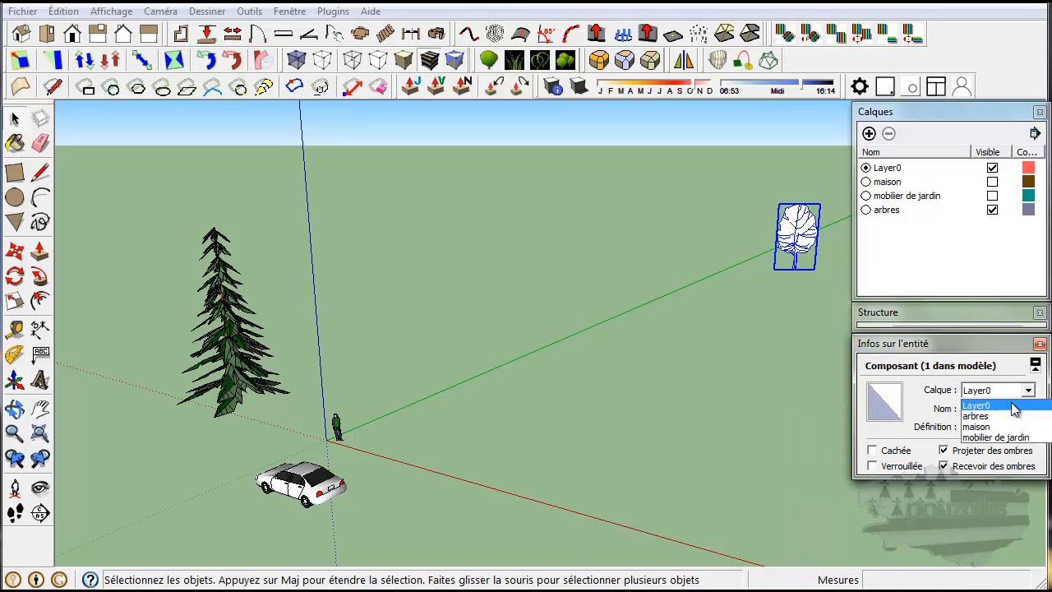
{"action": "left_click", "coordinate": [1001, 414]}
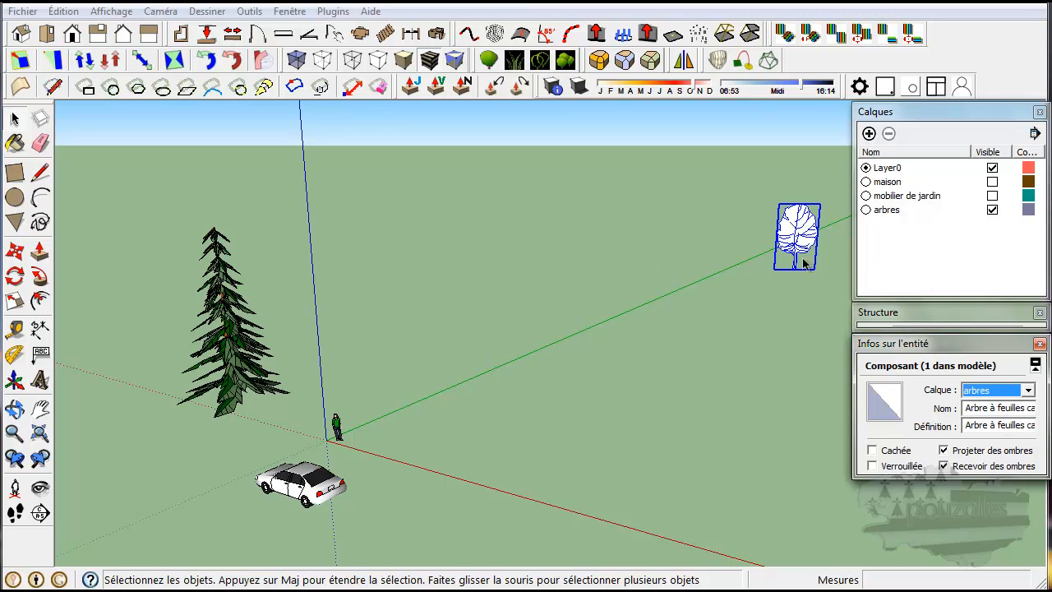
Copy the large evergreen tree's definition text into its name and assign the tree to the arbres layer
{"action": "left_click", "coordinate": [245, 369]}
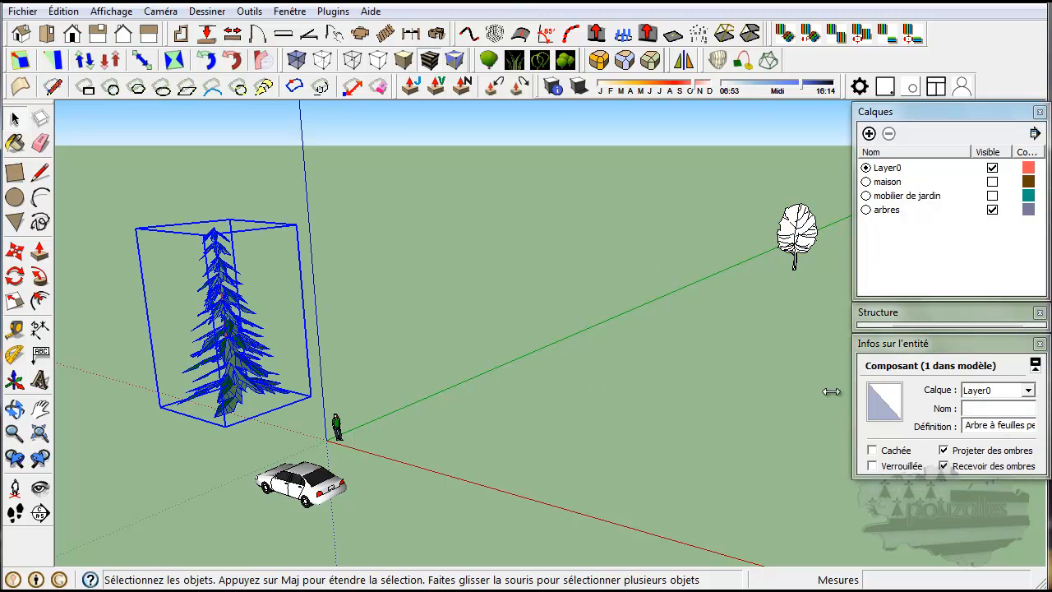
{"action": "left_click_drag", "start_coordinate": [967, 425], "coordinate": [1042, 427]}
{"action": "key", "text": "ctrl+c"}
{"action": "right_click", "coordinate": [1011, 425]}
{"action": "left_click", "coordinate": [861, 476]}
{"action": "right_click", "coordinate": [978, 408]}
{"action": "left_click", "coordinate": [863, 479]}
{"action": "left_click", "coordinate": [1007, 389]}
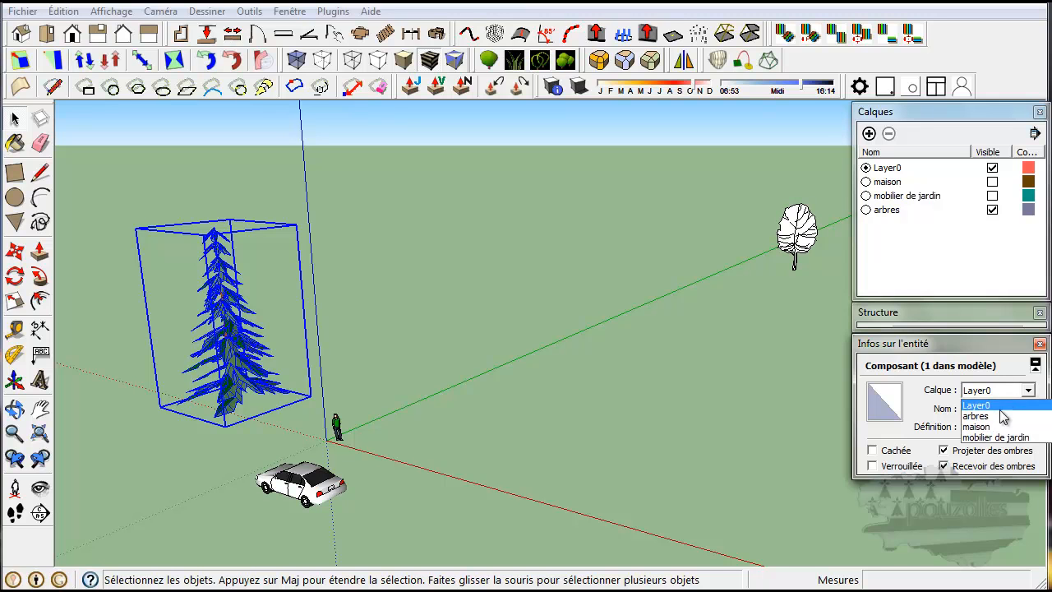
{"action": "left_click", "coordinate": [996, 402]}
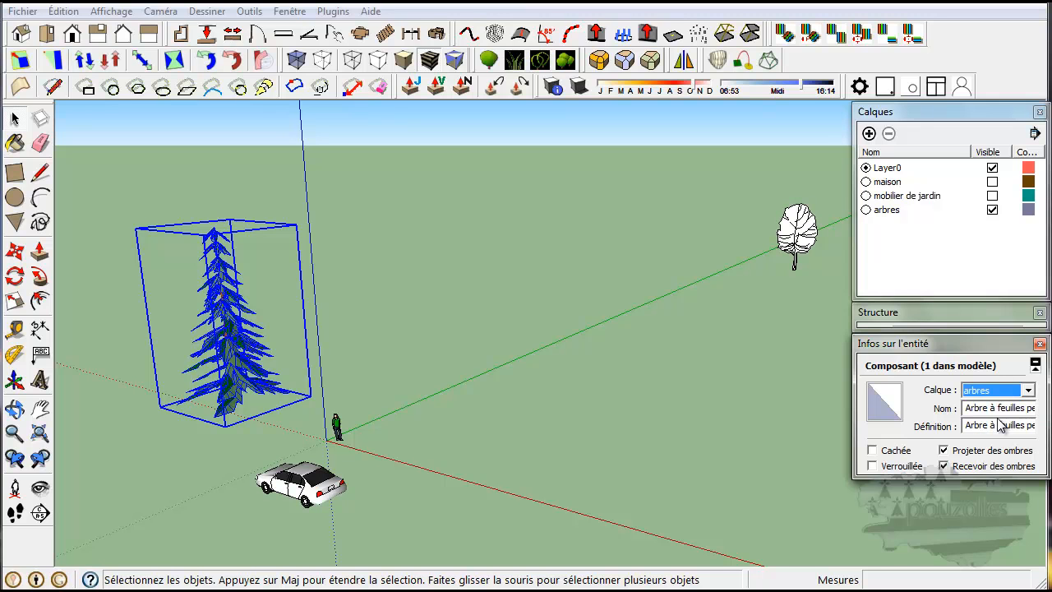
Hide the arbres layer and copy the car's definition "Voiture berline" into its name
{"action": "left_click", "coordinate": [992, 210]}
{"action": "left_click", "coordinate": [301, 490]}
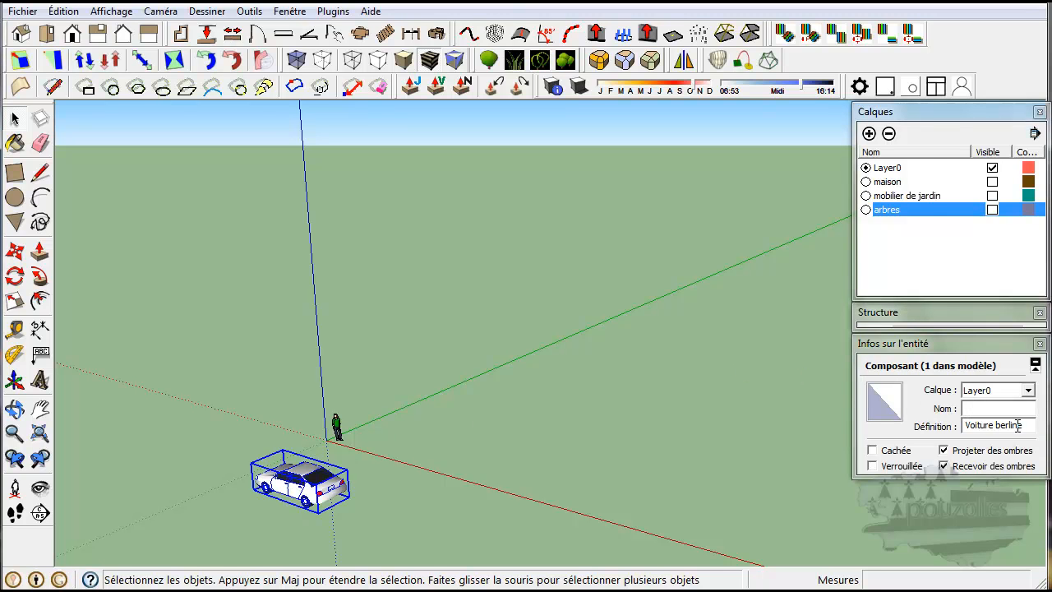
{"action": "left_click", "coordinate": [1001, 423]}
{"action": "key", "text": "ctrl+c"}
{"action": "right_click", "coordinate": [1001, 425]}
{"action": "left_click", "coordinate": [878, 483]}
{"action": "right_click", "coordinate": [972, 408]}
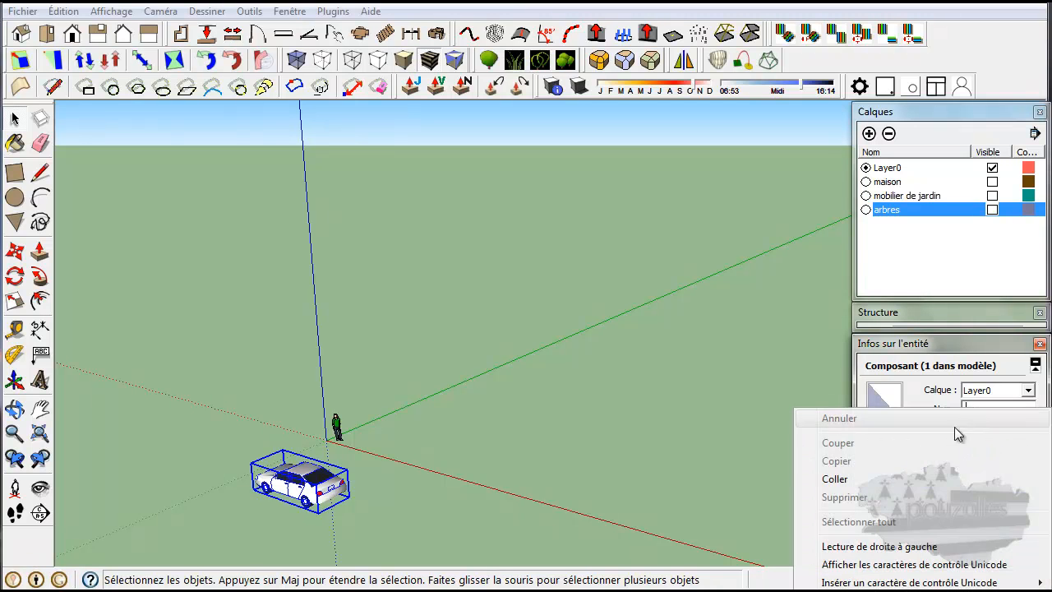
{"action": "left_click", "coordinate": [854, 478]}
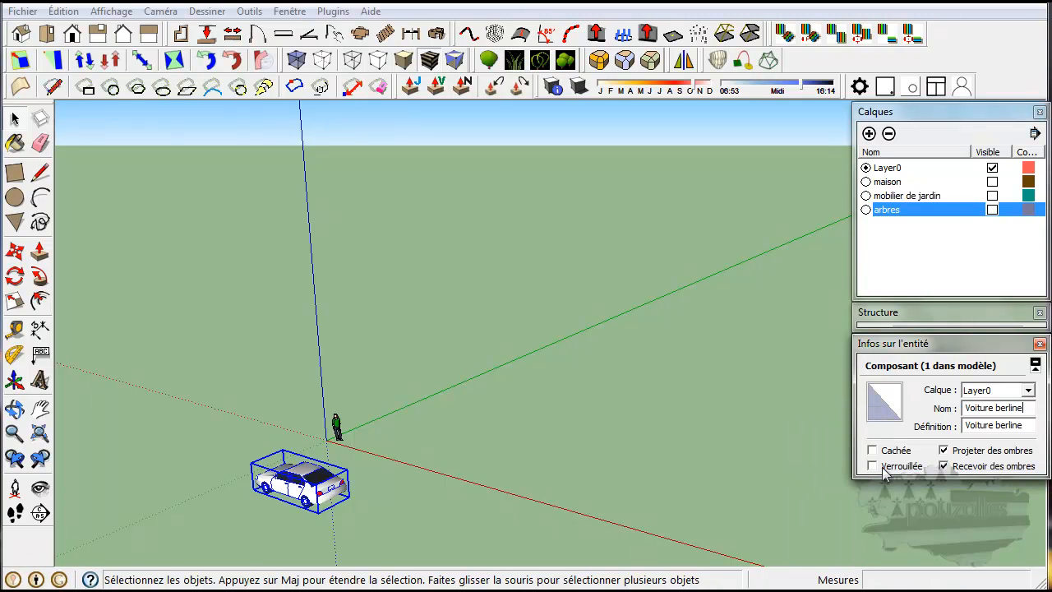
Create a new layer named "voiture" and assign the car to it
{"action": "left_click", "coordinate": [870, 134]}
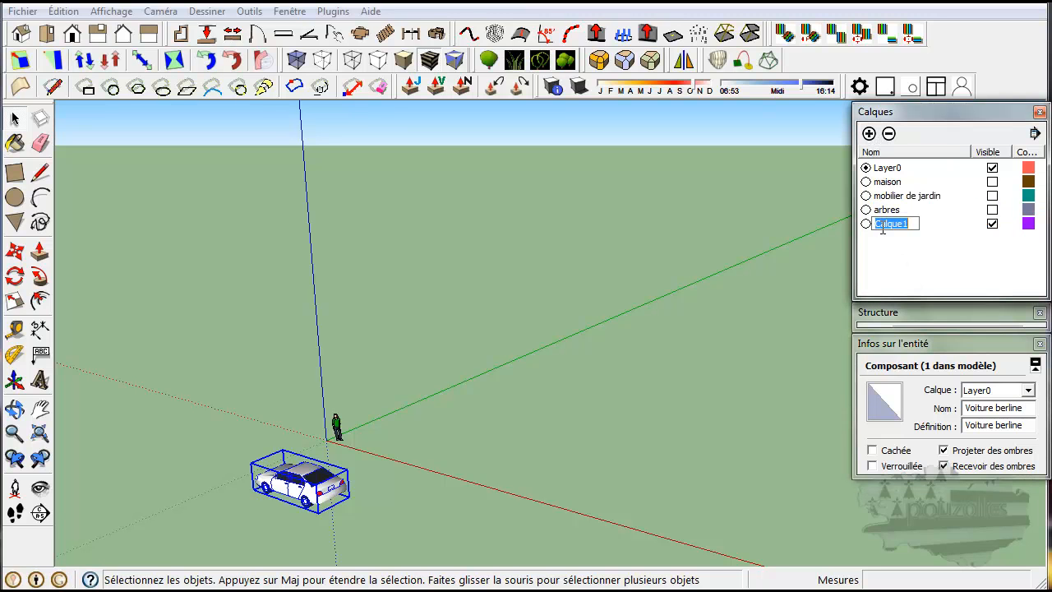
{"action": "type", "text": "voiture"}
{"action": "left_click", "coordinate": [903, 274]}
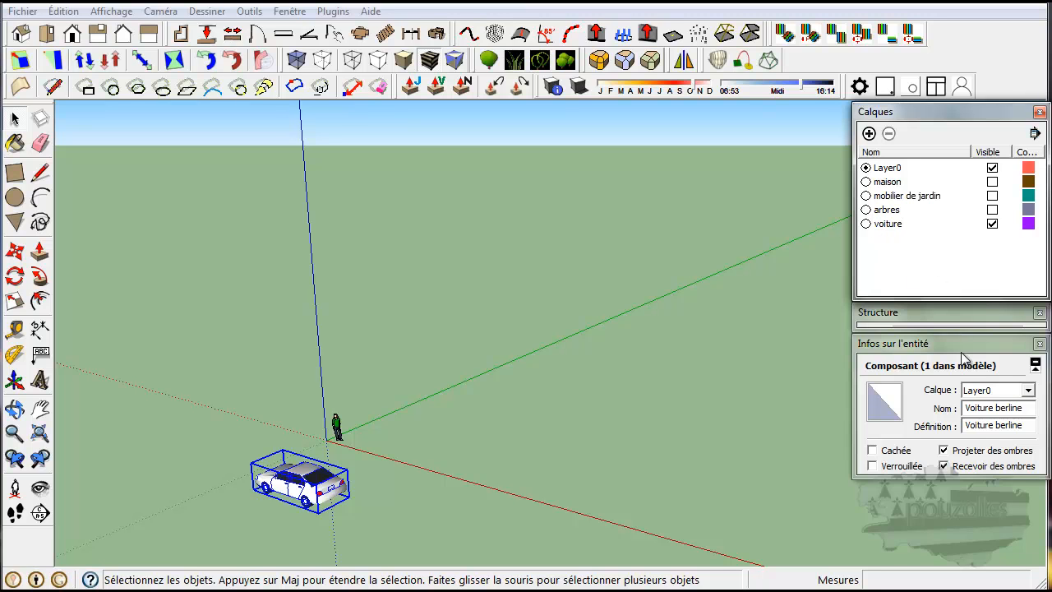
{"action": "left_click", "coordinate": [1028, 391]}
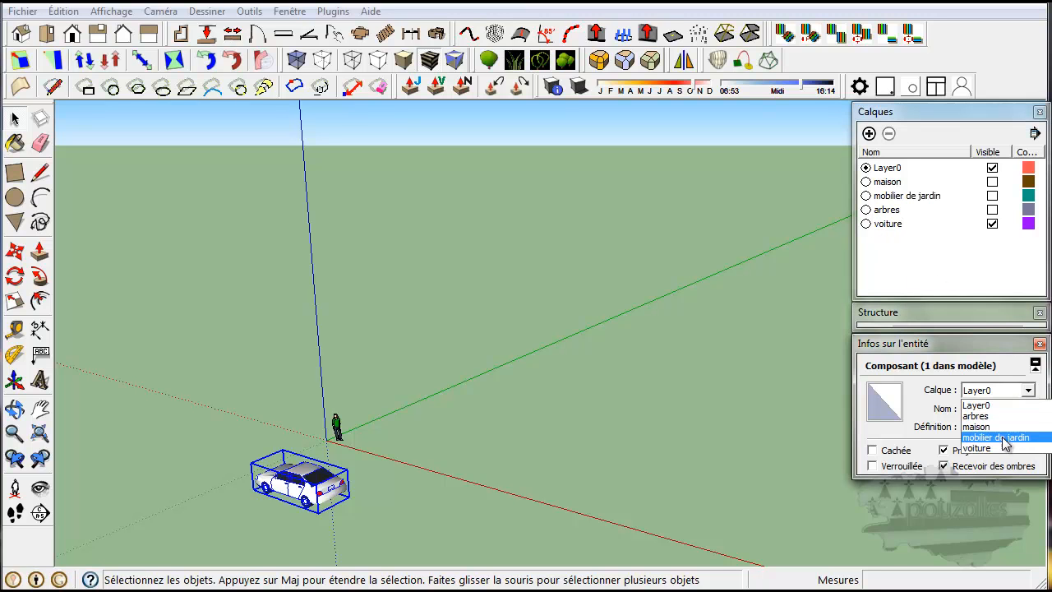
{"action": "left_click", "coordinate": [1003, 448]}
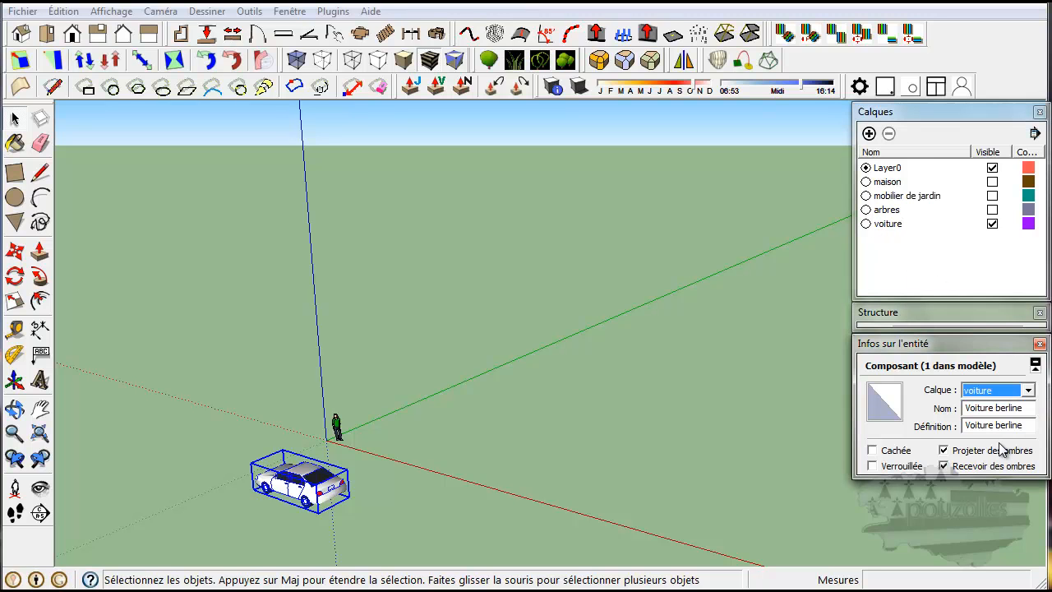
Make the arbres, mobilier de jardin and maison layers visible again
{"action": "left_click", "coordinate": [992, 209]}
{"action": "left_click", "coordinate": [992, 196]}
{"action": "left_click", "coordinate": [992, 182]}
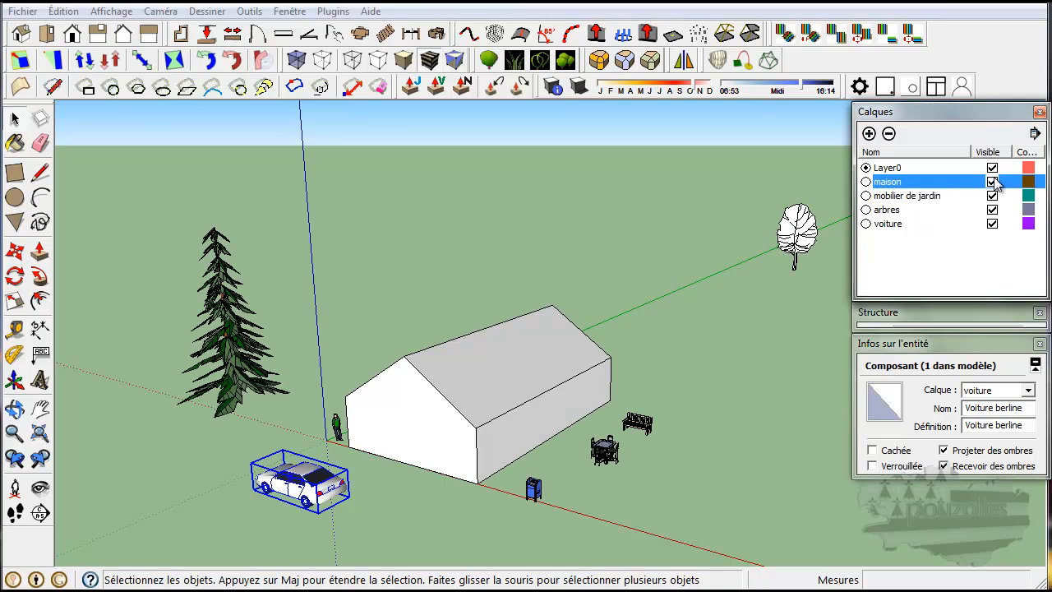
Select all the layers in the layer list at once
{"action": "left_click_drag", "start_coordinate": [956, 107], "coordinate": [843, 152]}
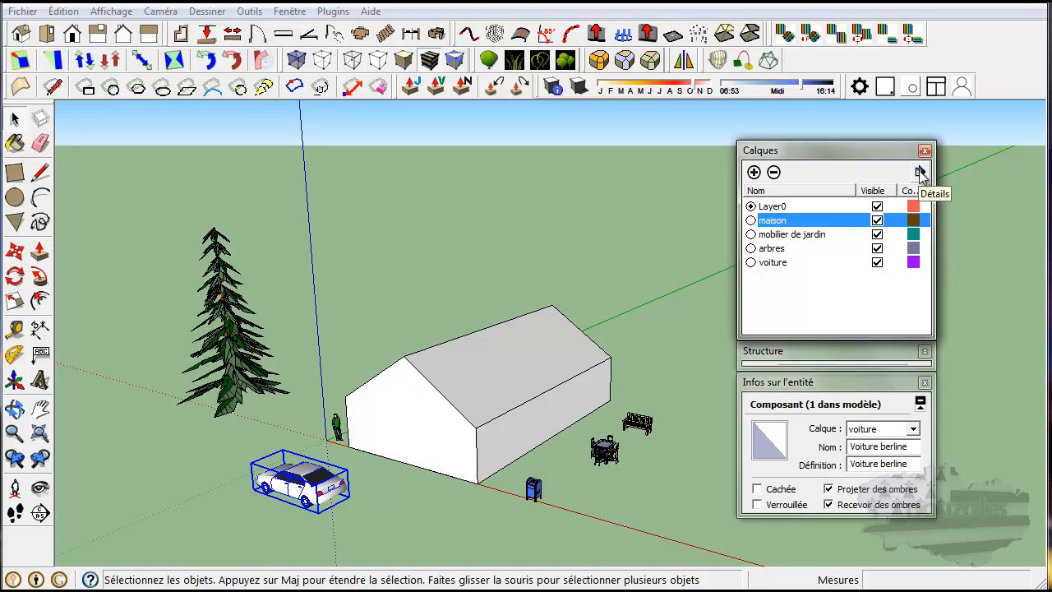
{"action": "left_click", "coordinate": [919, 173]}
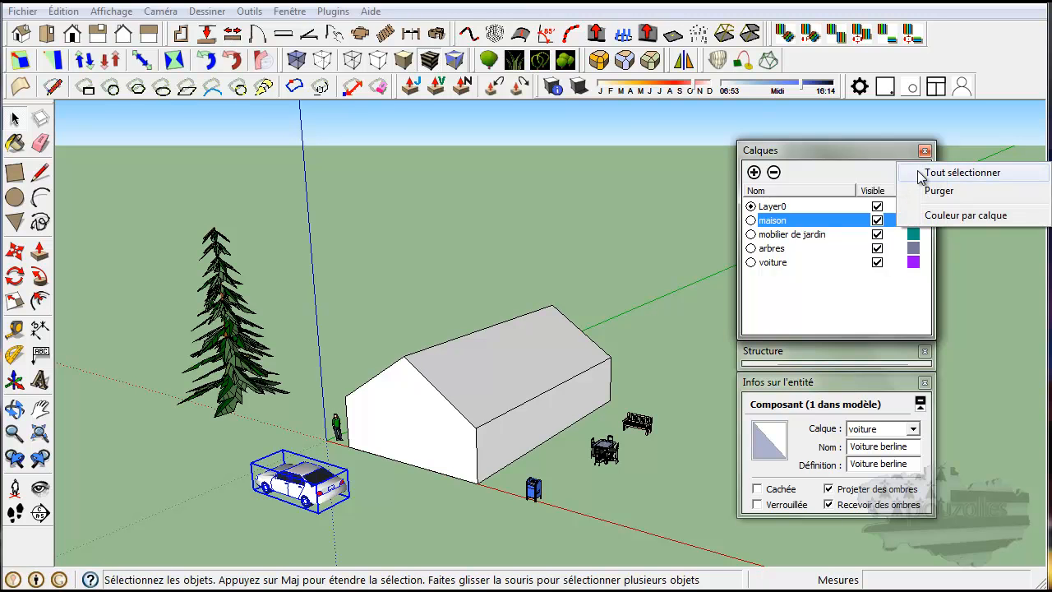
{"action": "left_click", "coordinate": [960, 174]}
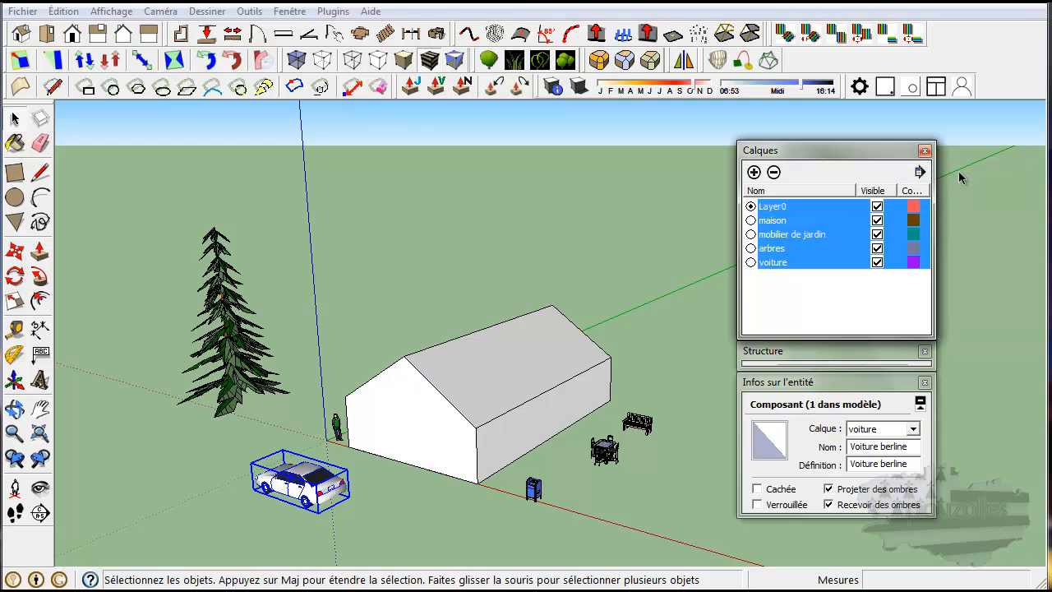
Purge the unused layers from the model and clear the layer selection
{"action": "left_click_drag", "start_coordinate": [862, 158], "coordinate": [954, 165]}
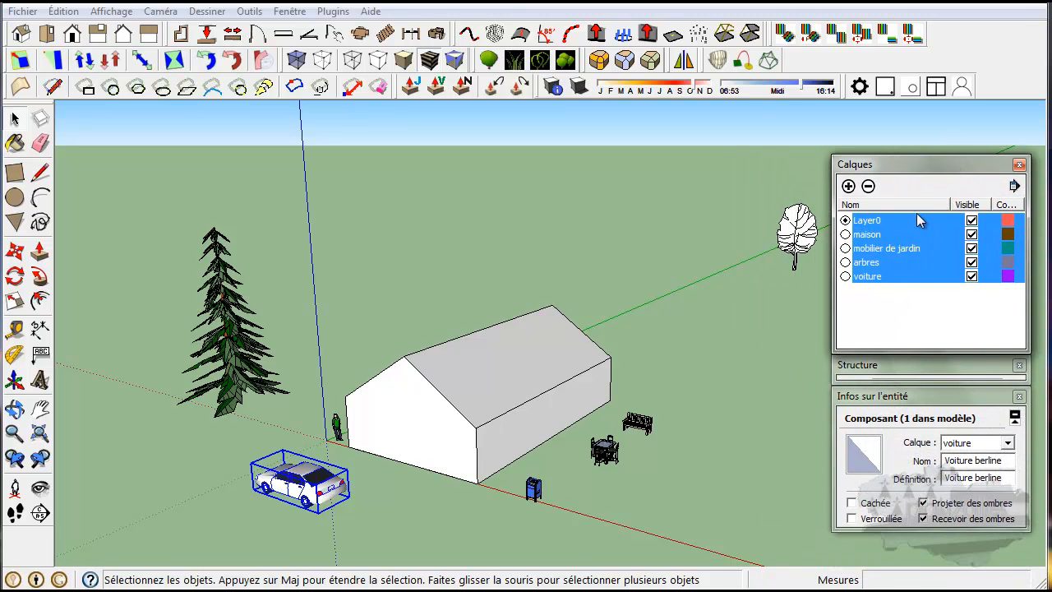
{"action": "left_click_drag", "start_coordinate": [979, 167], "coordinate": [942, 165]}
{"action": "left_click", "coordinate": [978, 186]}
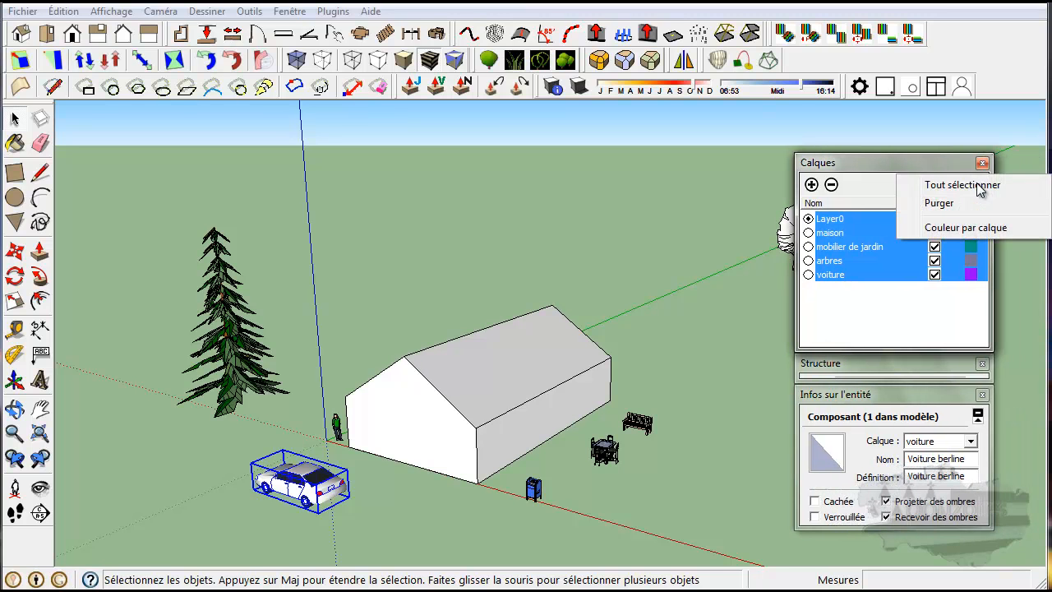
{"action": "left_click", "coordinate": [963, 205]}
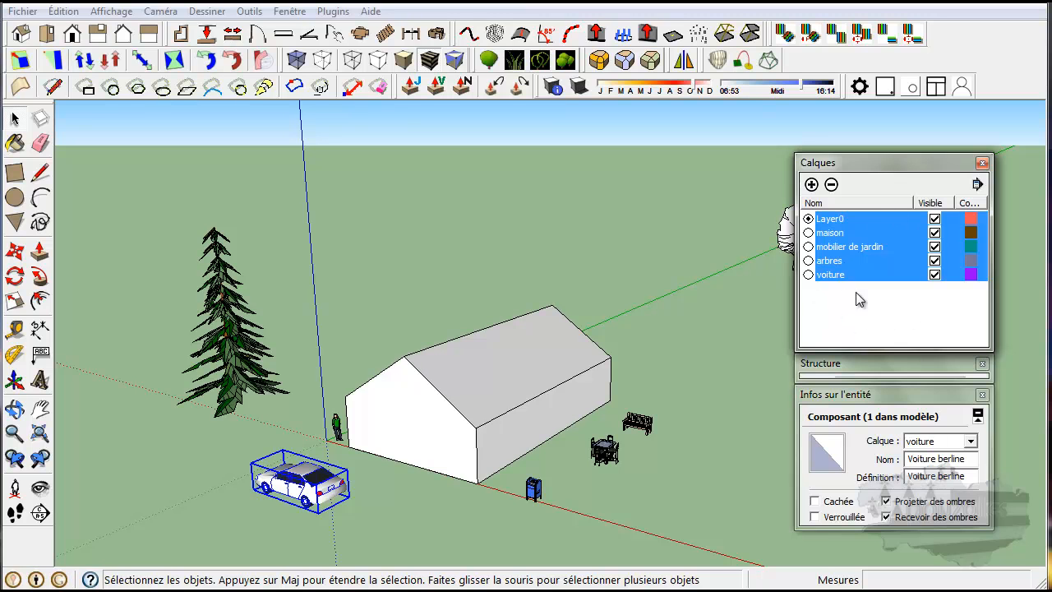
{"action": "left_click", "coordinate": [978, 186]}
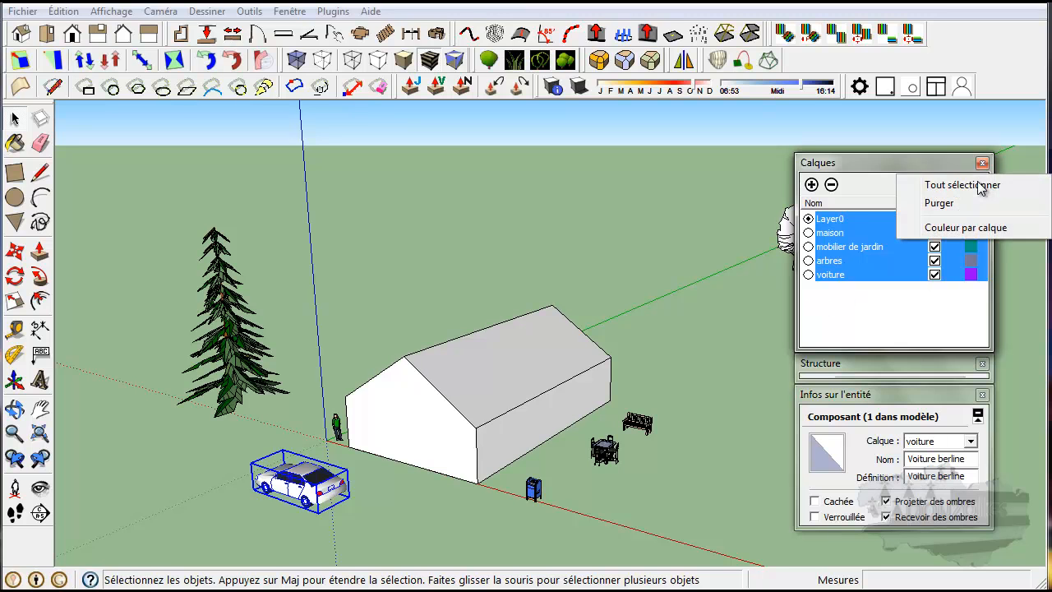
{"action": "left_click", "coordinate": [922, 322]}
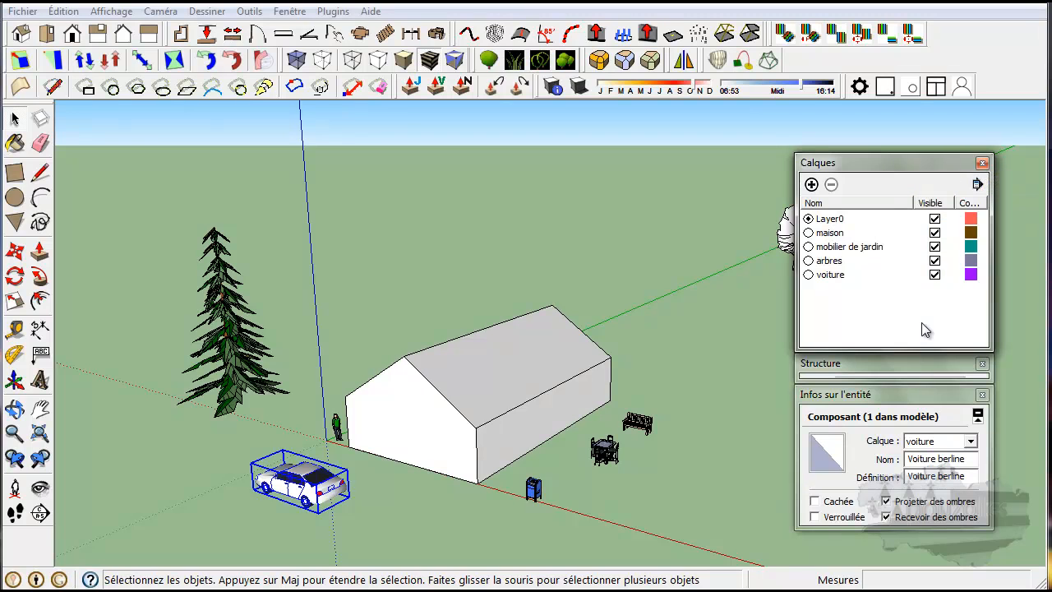
{"action": "left_click", "coordinate": [971, 221]}
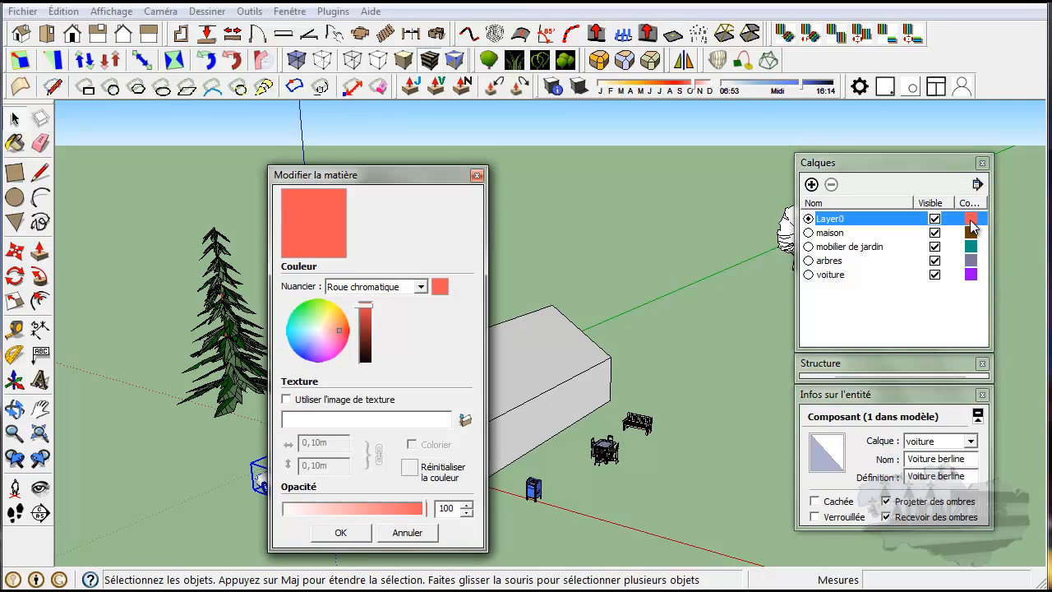
{"action": "left_click_drag", "start_coordinate": [462, 182], "coordinate": [638, 153]}
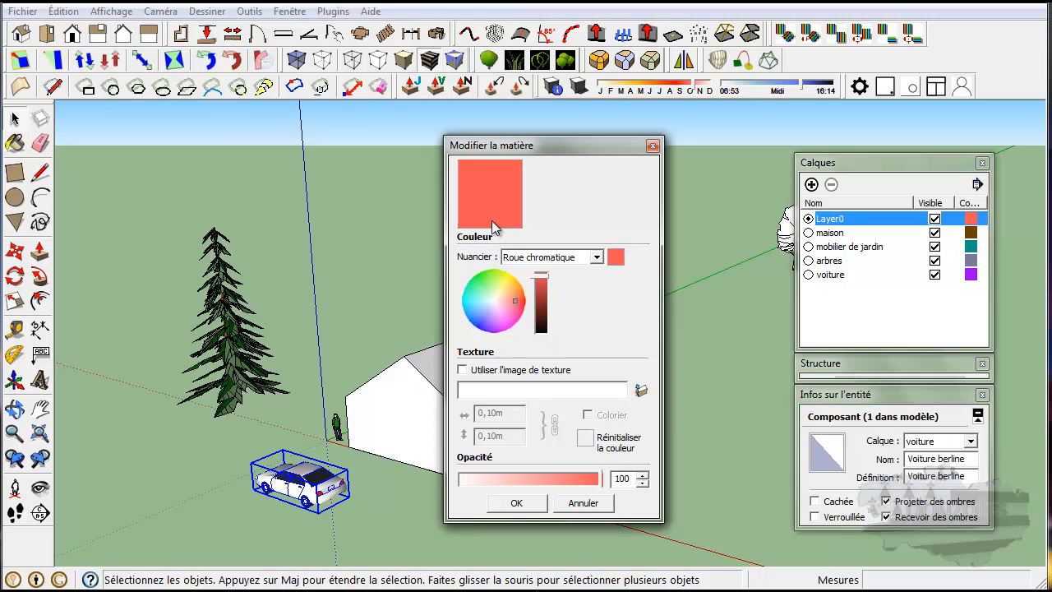
{"action": "left_click", "coordinate": [507, 280]}
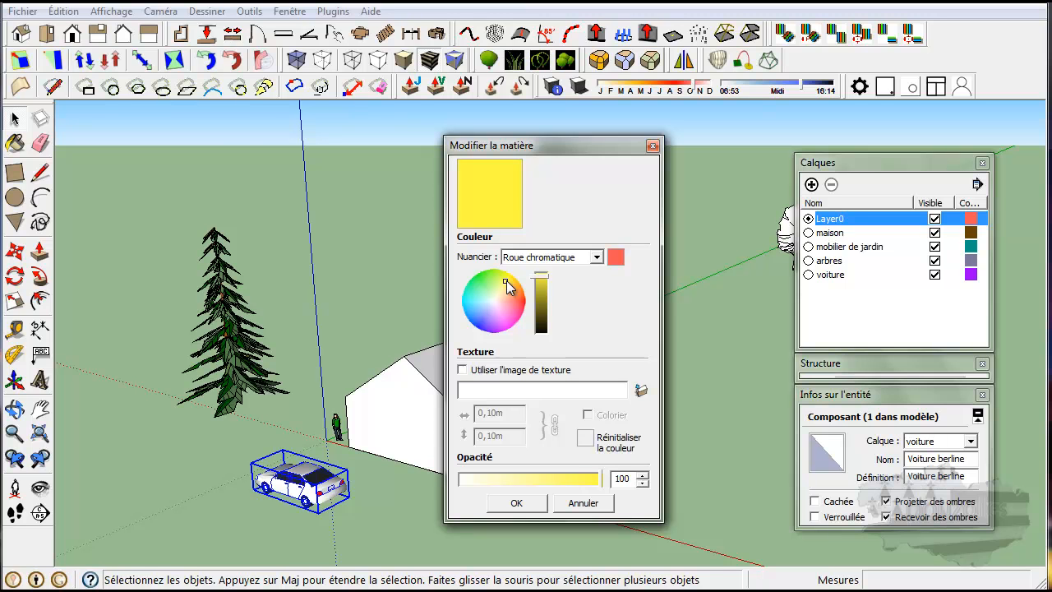
{"action": "left_click", "coordinate": [585, 502]}
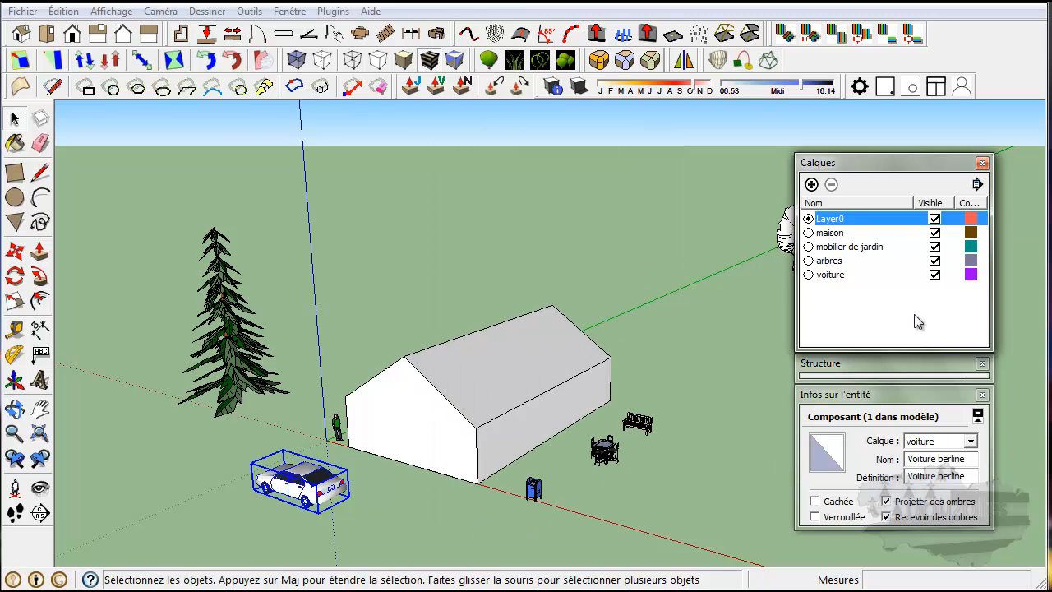
Change the maison layer's colour to bright yellow using the colour wheel and full brightness
{"action": "left_click", "coordinate": [970, 234]}
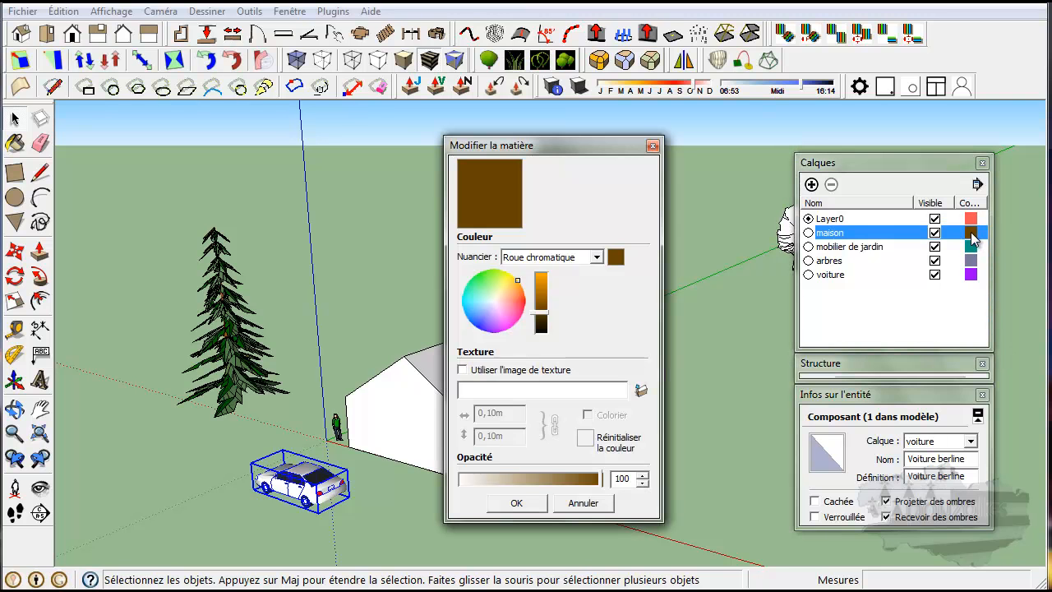
{"action": "left_click", "coordinate": [508, 277]}
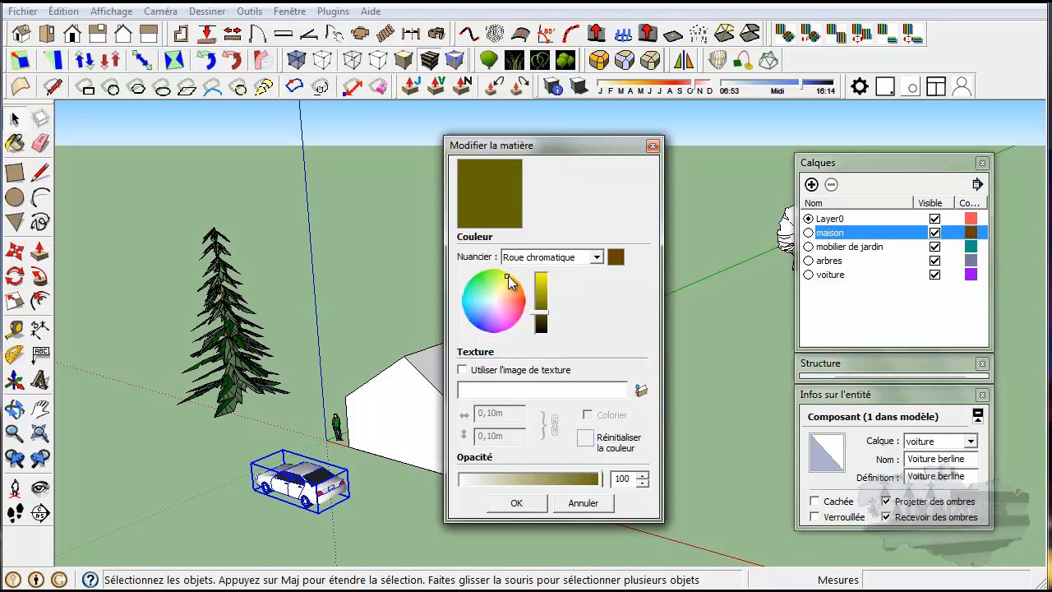
{"action": "mouse_move", "coordinate": [508, 275]}
{"action": "left_mouse_down"}
{"action": "mouse_move", "coordinate": [510, 284]}
{"action": "mouse_move", "coordinate": [544, 275]}
{"action": "left_mouse_up"}
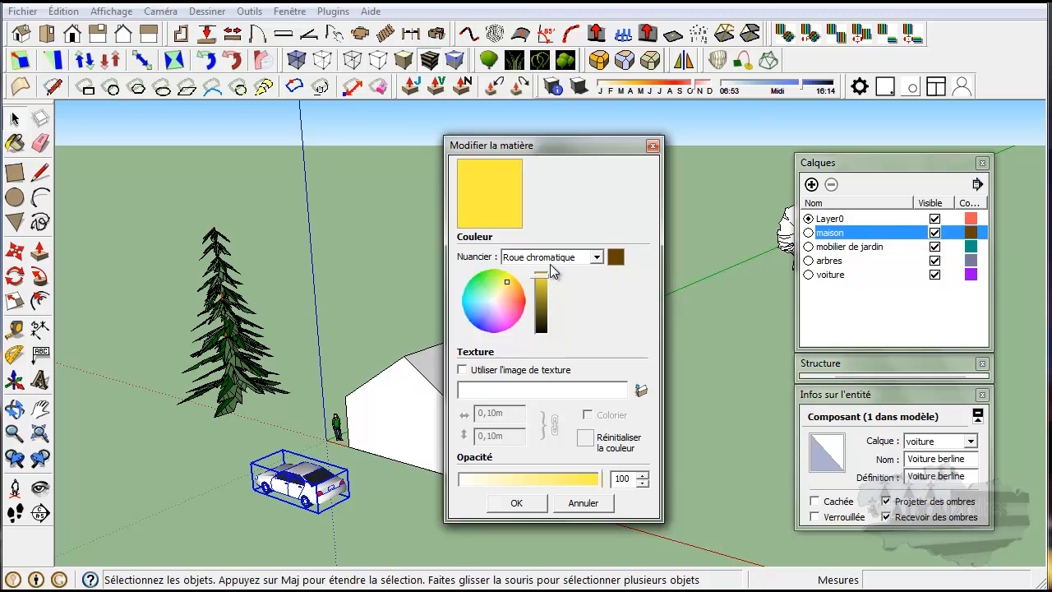
{"action": "left_click", "coordinate": [517, 503]}
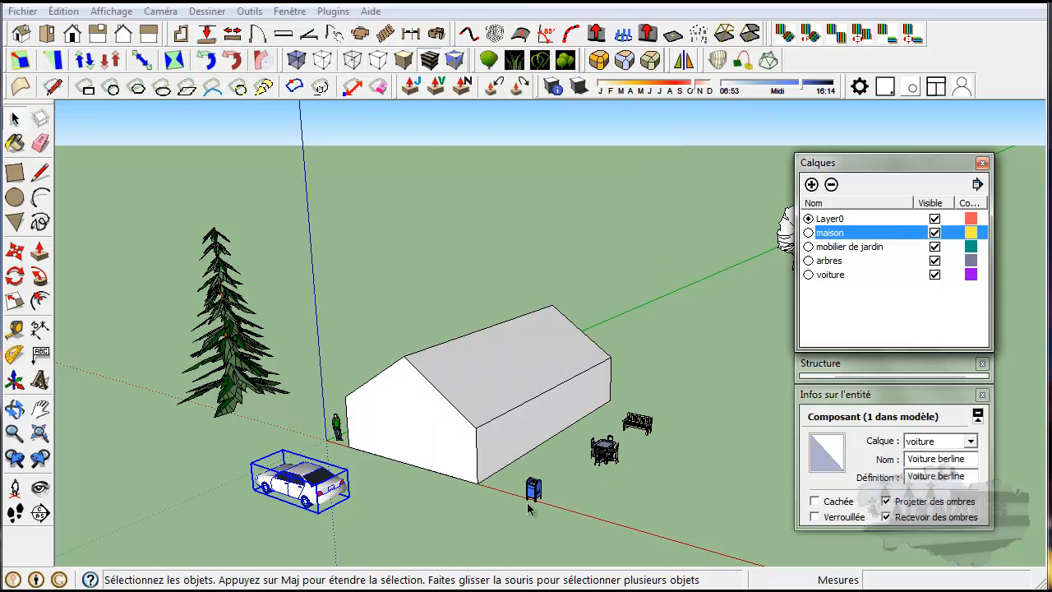
Change the arbres layer's colour to dark blue using the colour wheel
{"action": "left_click", "coordinate": [970, 260]}
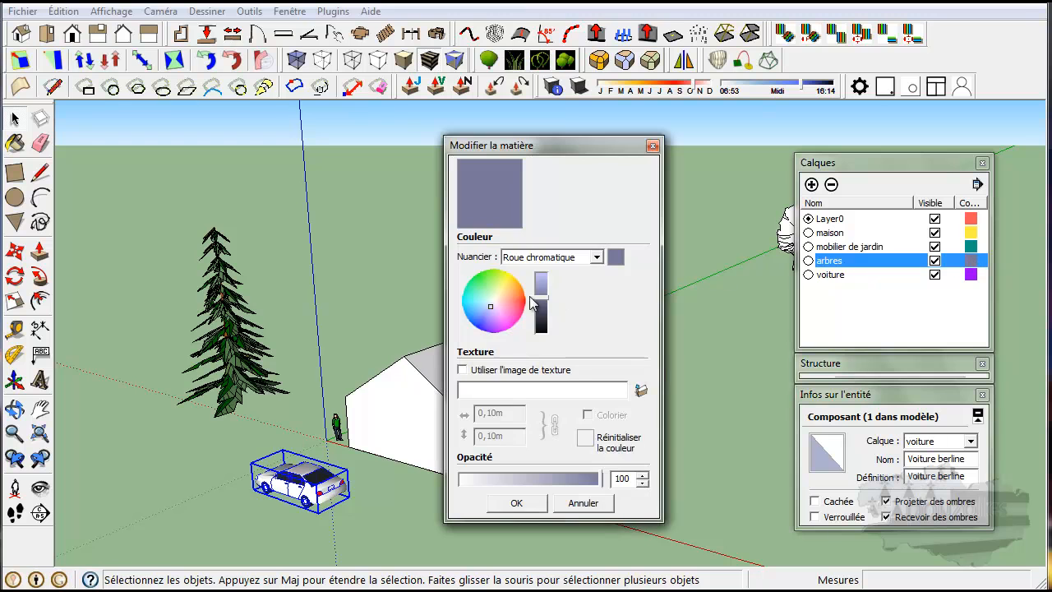
{"action": "left_click", "coordinate": [478, 324]}
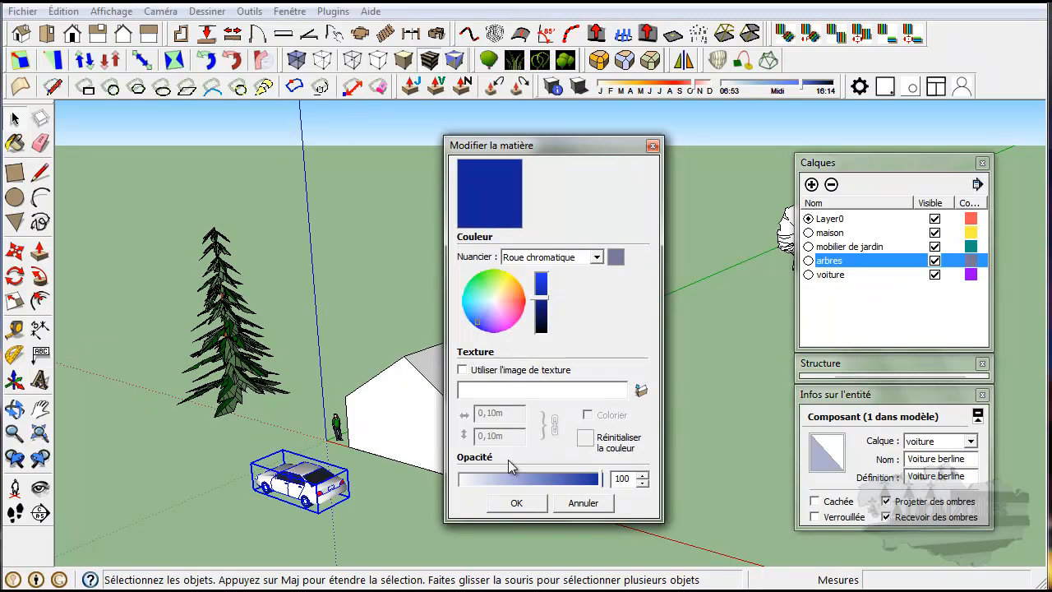
{"action": "left_click", "coordinate": [518, 503]}
Deselect the car and display the whole model with colour by layer
{"action": "left_click", "coordinate": [676, 302]}
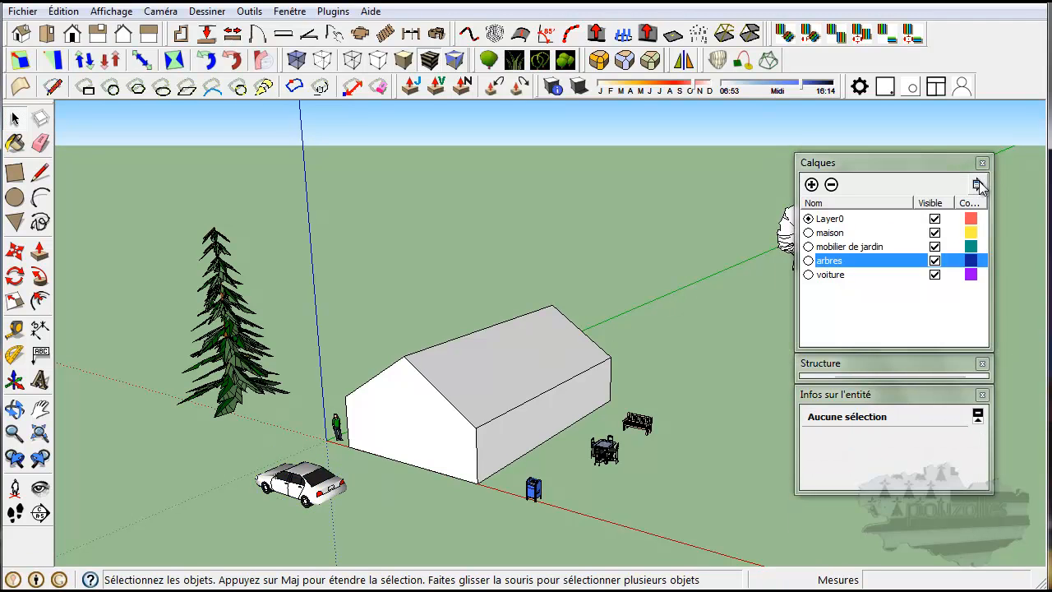
{"action": "left_click", "coordinate": [978, 185]}
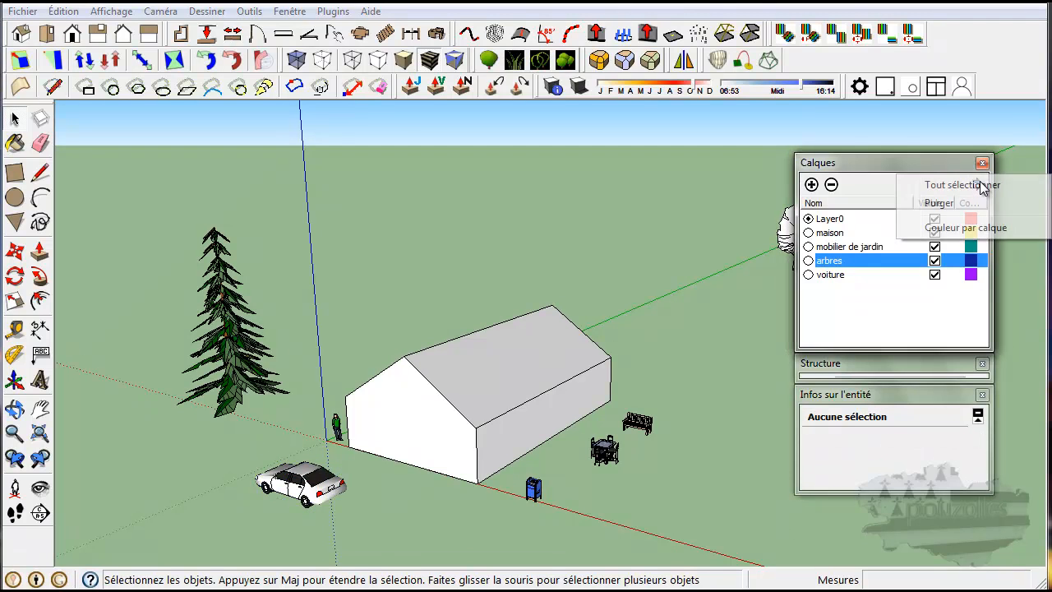
{"action": "left_click", "coordinate": [970, 229]}
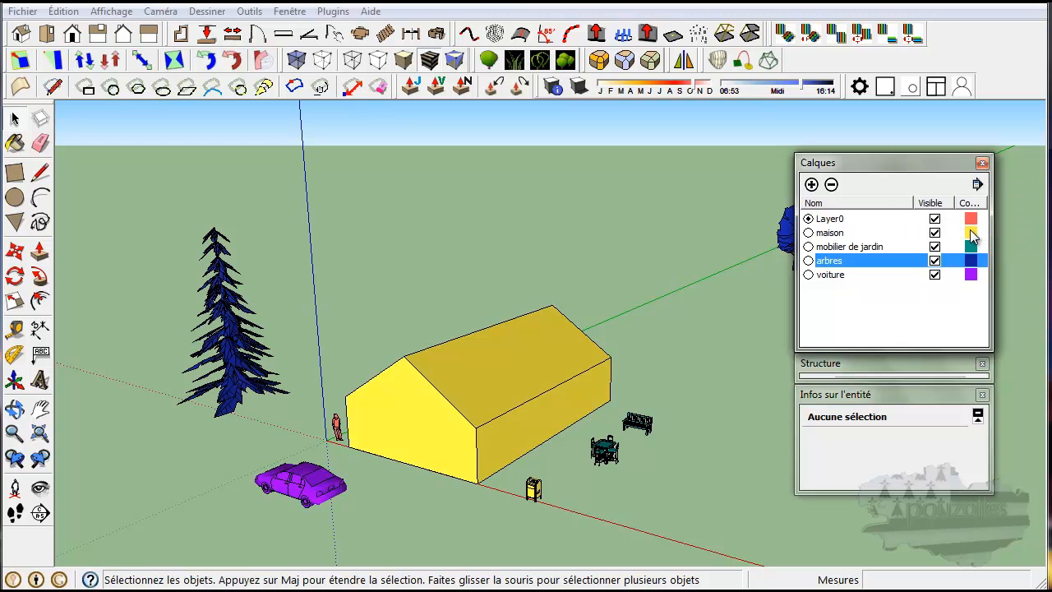
Examine the scene against the layer list, comparing Layer0's colour with the standing person and maison's colour with the house and mailbox
{"action": "left_click", "coordinate": [913, 164]}
{"action": "left_click_drag", "start_coordinate": [914, 165], "coordinate": [939, 349]}
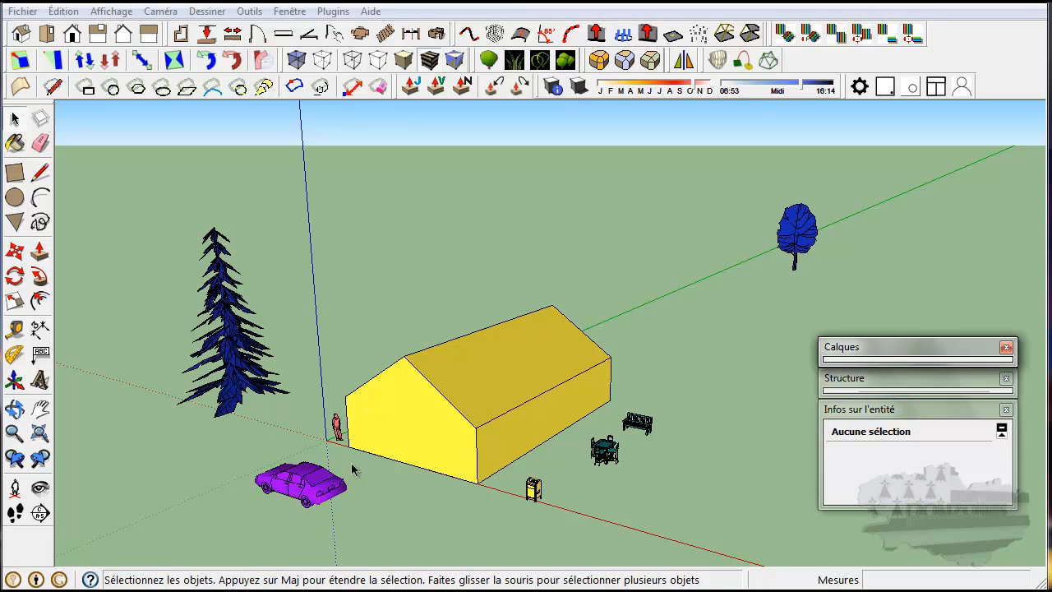
{"action": "scroll", "coordinate": [418, 514], "scroll_direction": "up", "scroll_amount": 2}
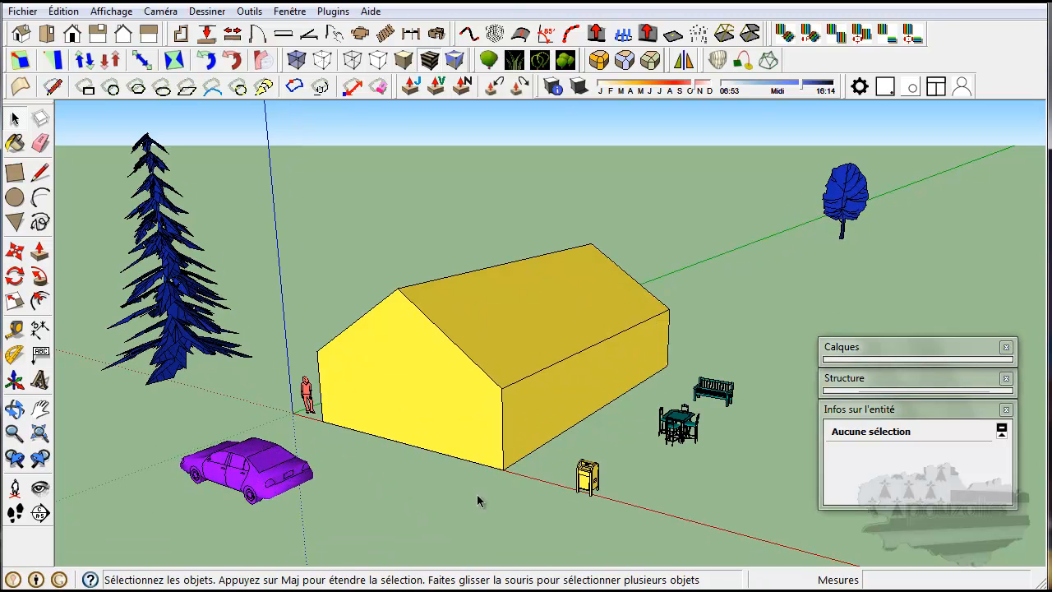
{"action": "left_click", "coordinate": [908, 352]}
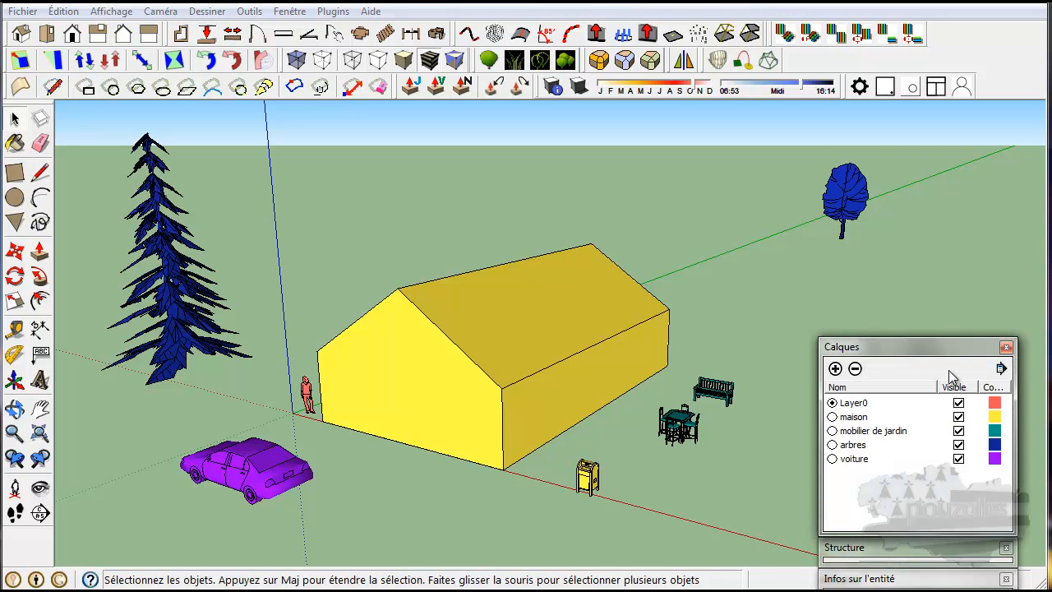
{"action": "left_click", "coordinate": [855, 403]}
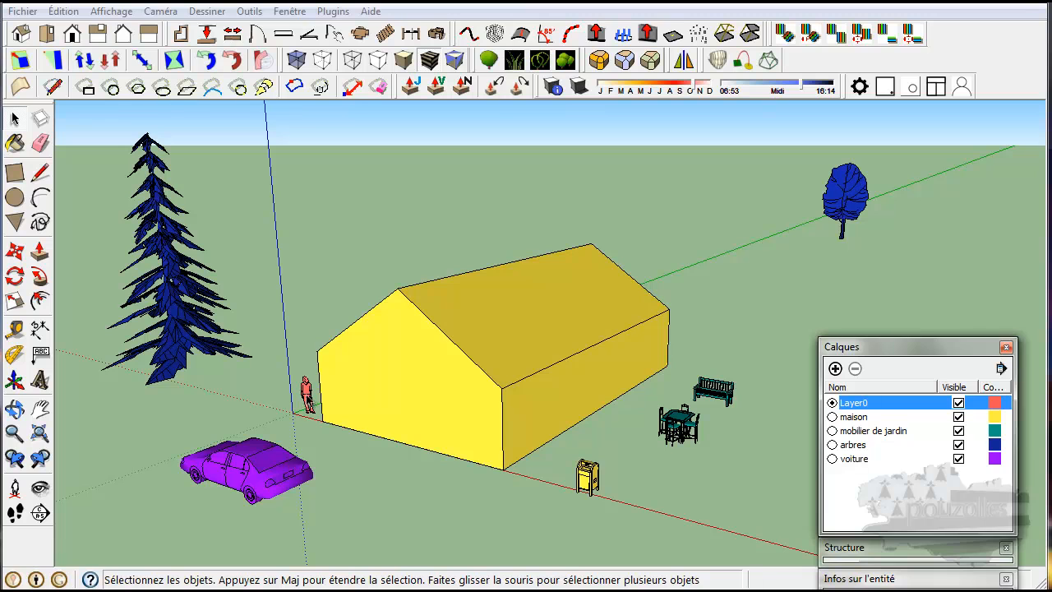
{"action": "left_click", "coordinate": [308, 399]}
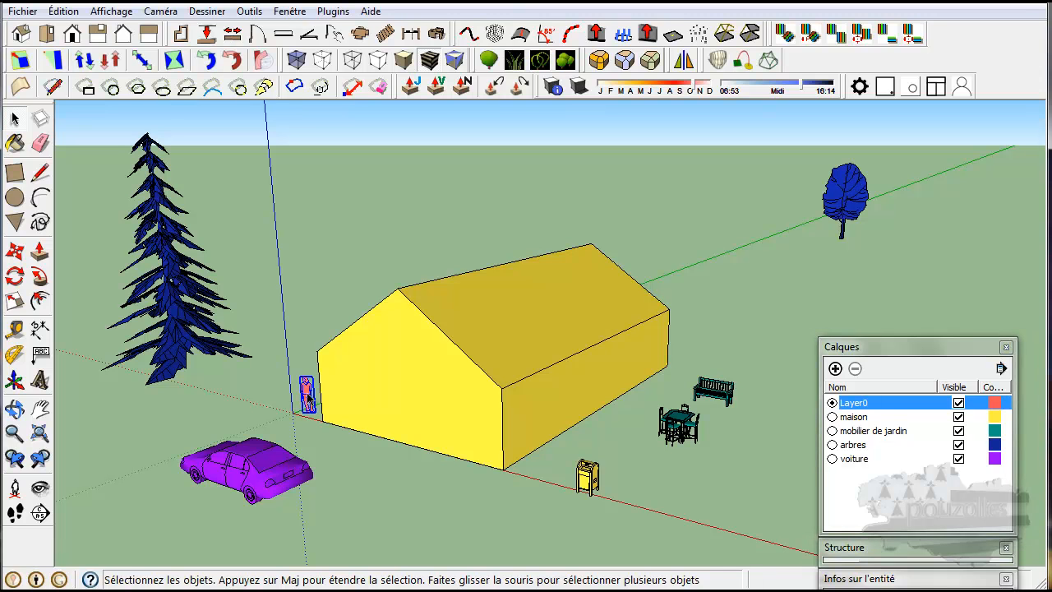
{"action": "left_click", "coordinate": [859, 418]}
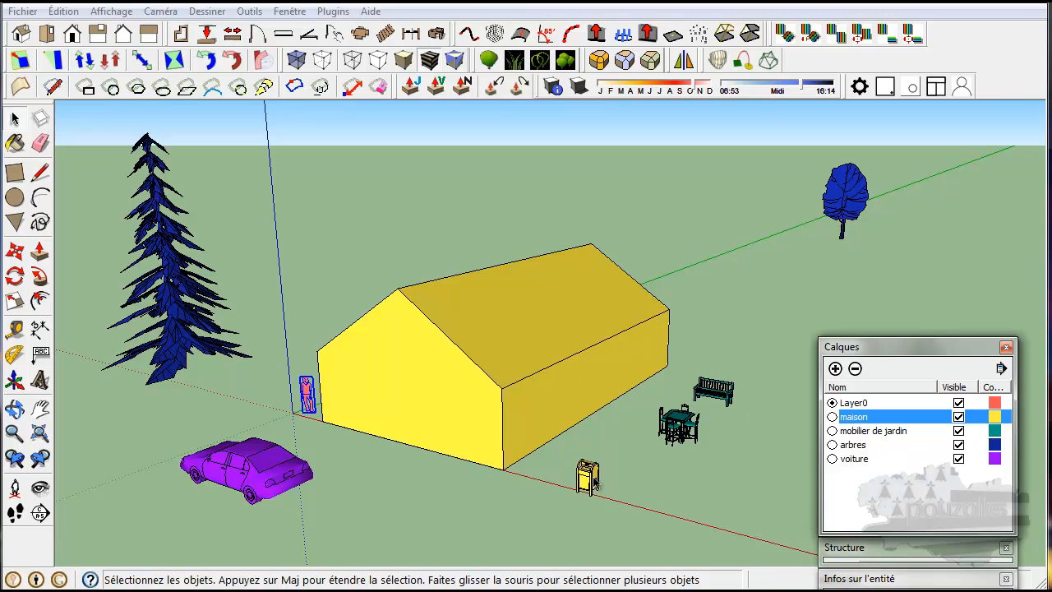
Compare the mobilier de jardin, arbres and voiture layer colours with the garden furniture, both trees and the car
{"action": "left_click", "coordinate": [873, 431]}
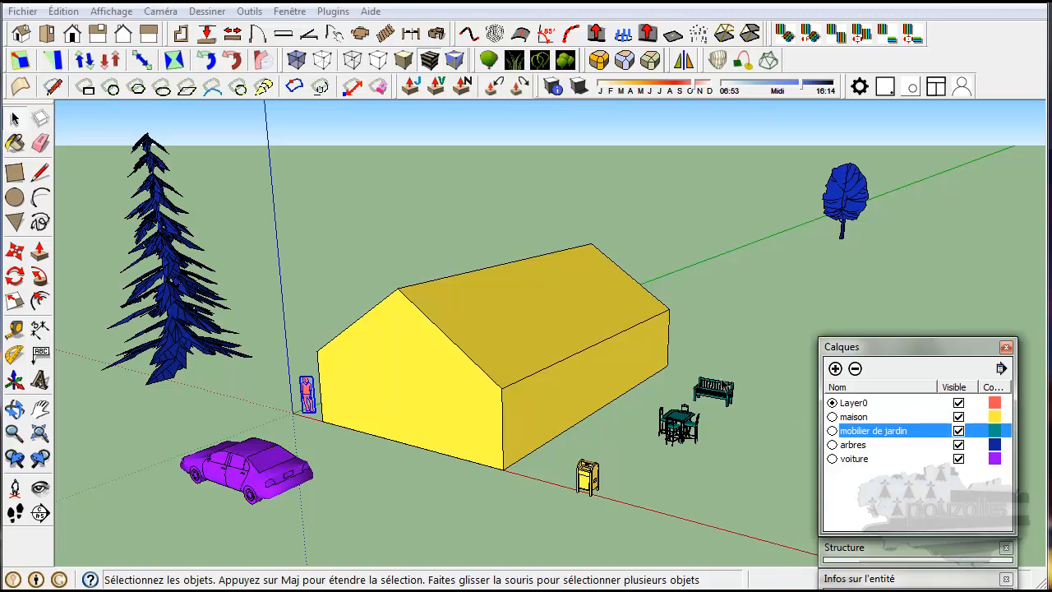
{"action": "left_click", "coordinate": [670, 443]}
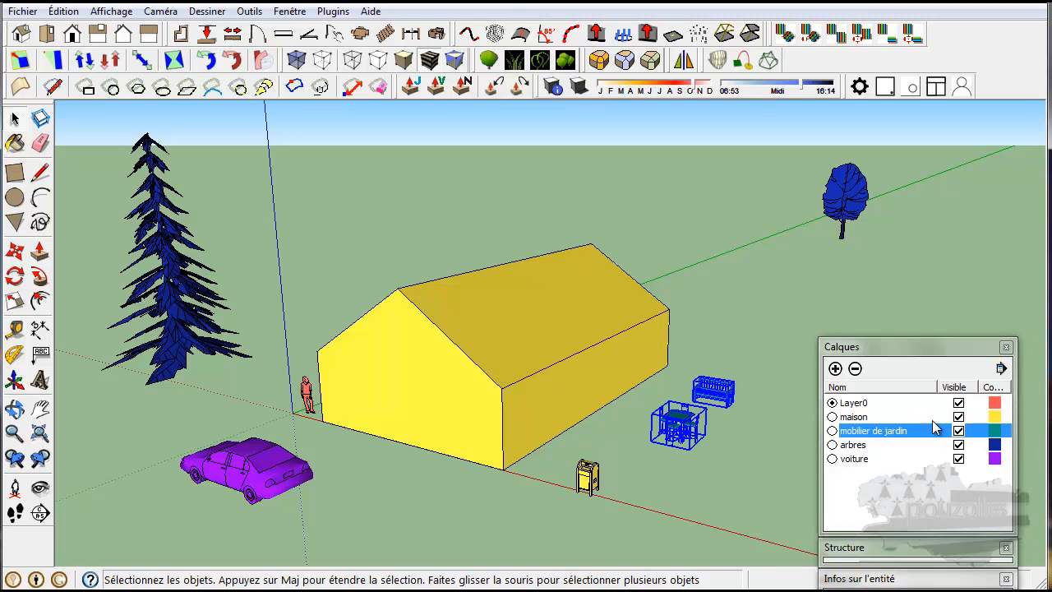
{"action": "left_click", "coordinate": [855, 444]}
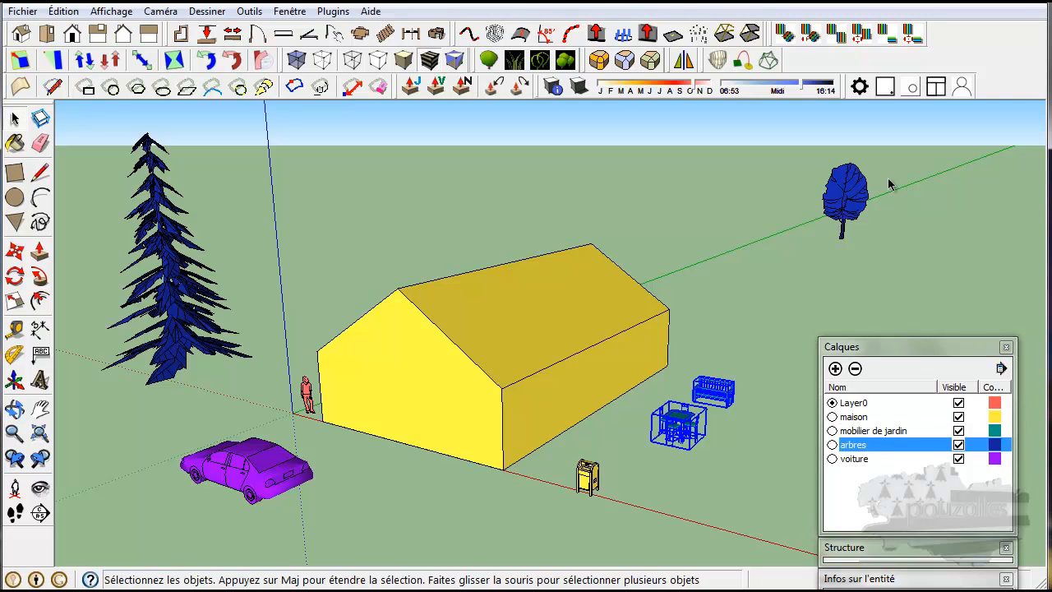
{"action": "left_click", "coordinate": [847, 199]}
{"action": "left_click", "coordinate": [179, 261]}
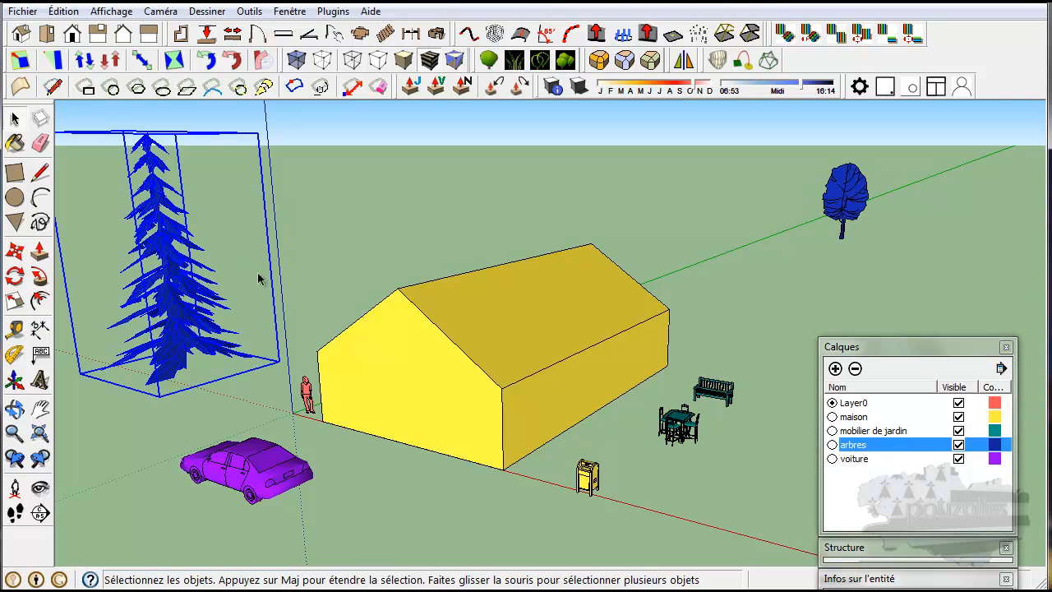
{"action": "left_click", "coordinate": [257, 491]}
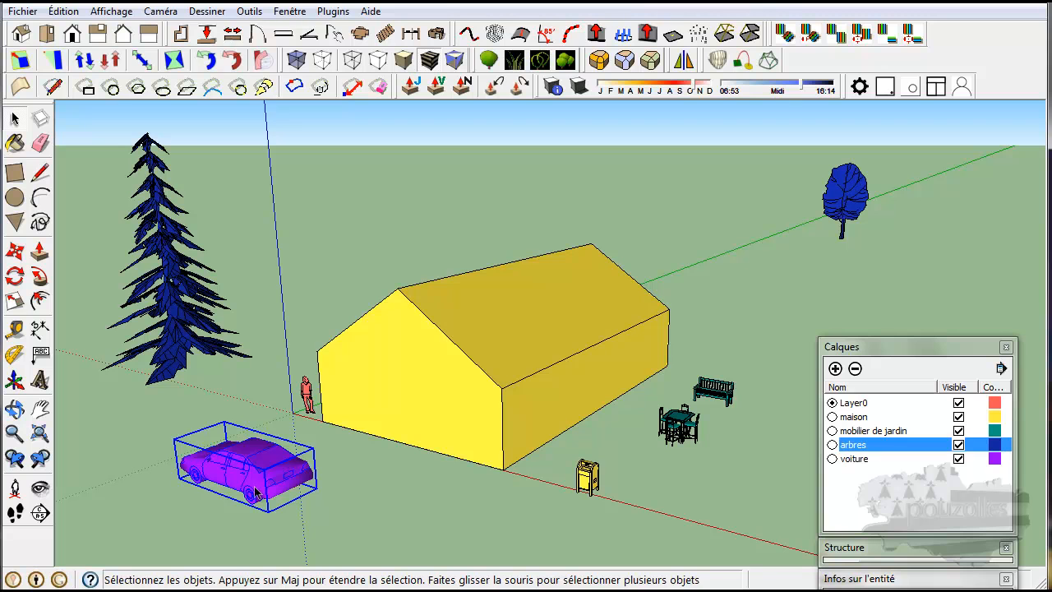
Move the stacked palettes higher, collapse the layer list and entity info, and expand the model structure tree
{"action": "left_click_drag", "start_coordinate": [935, 349], "coordinate": [936, 174]}
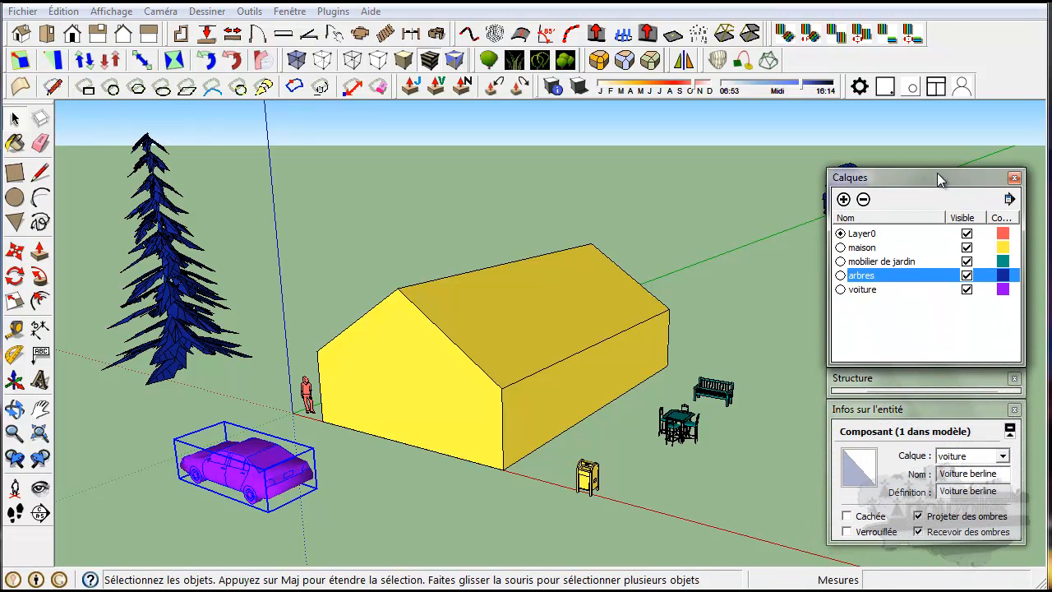
{"action": "left_click", "coordinate": [936, 173]}
{"action": "left_click", "coordinate": [937, 173]}
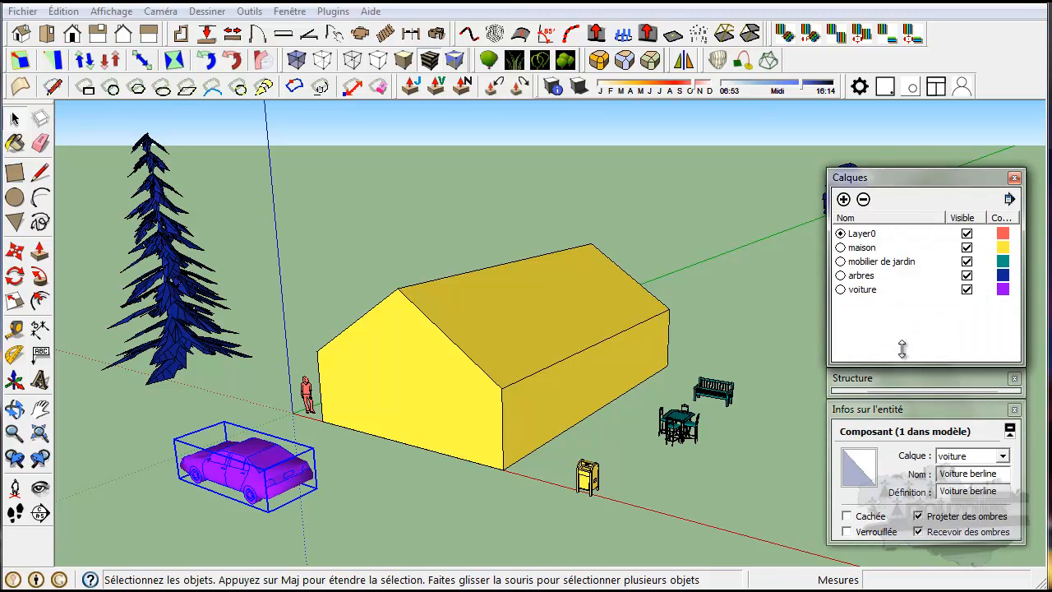
{"action": "left_click", "coordinate": [896, 409]}
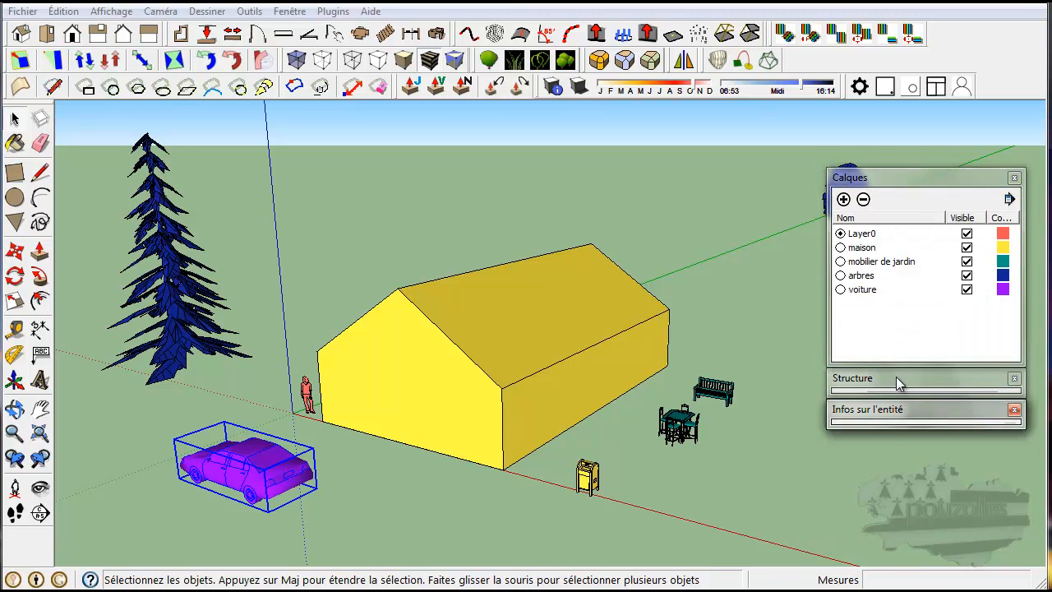
{"action": "left_click", "coordinate": [896, 376]}
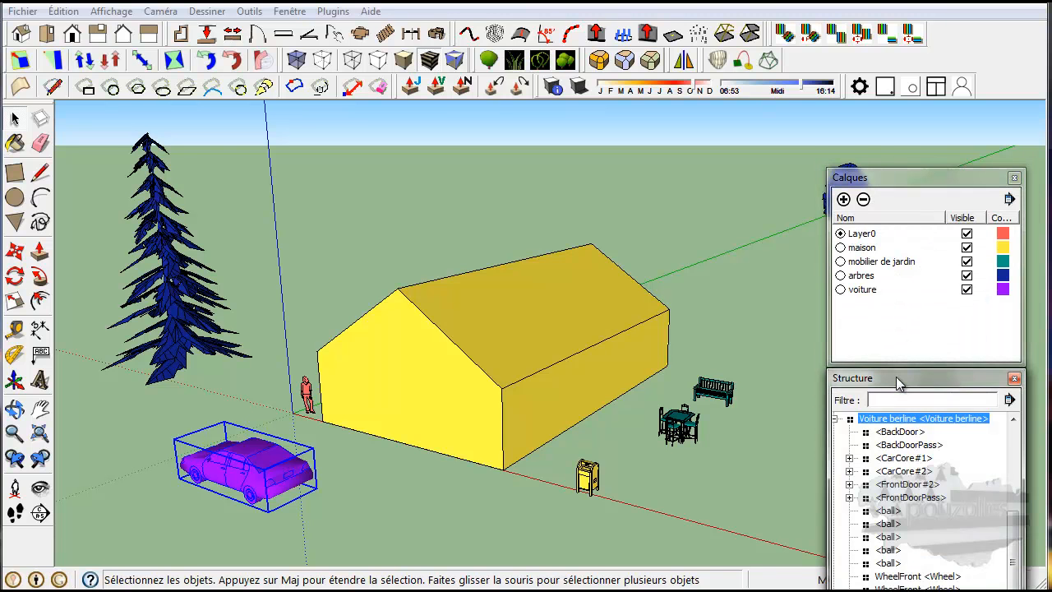
{"action": "left_click", "coordinate": [923, 179]}
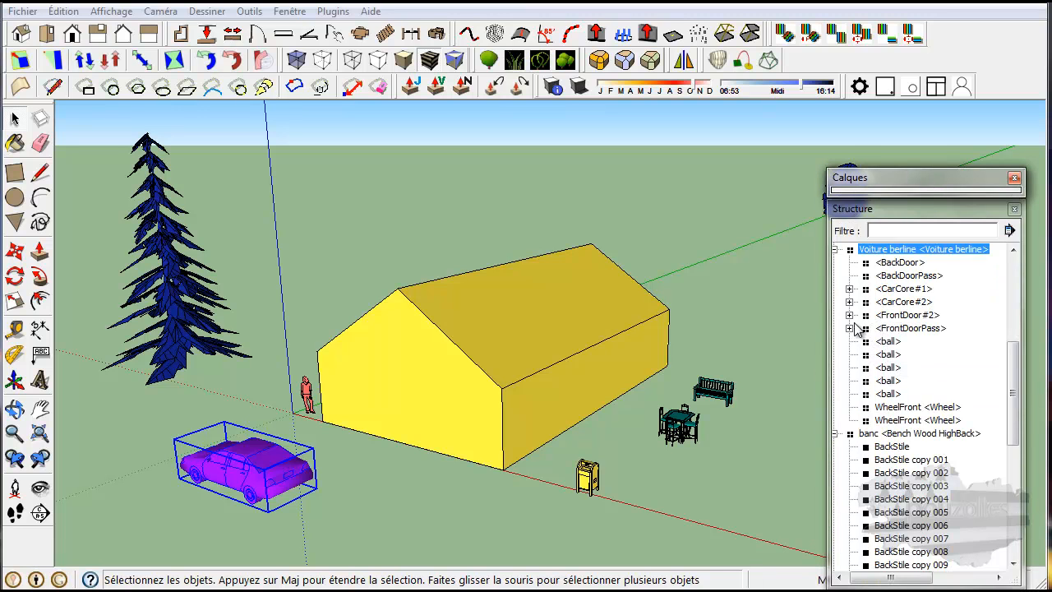
Collapse the car, bench, mailbox, both tree and garden set branches so the structure lists only top-level objects
{"action": "left_click", "coordinate": [835, 249]}
{"action": "left_click", "coordinate": [835, 262]}
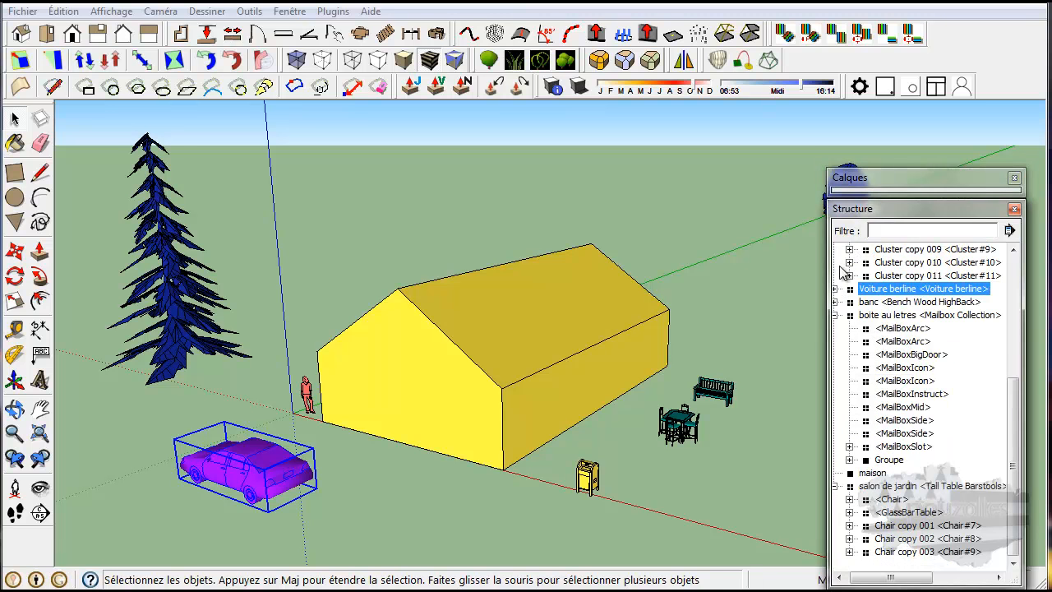
{"action": "left_click", "coordinate": [835, 314]}
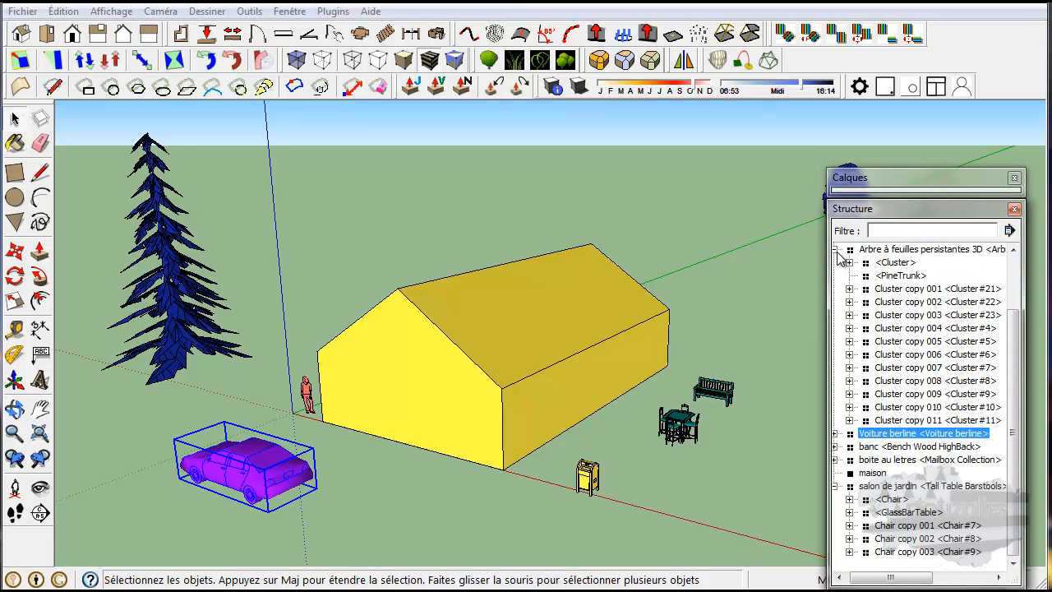
{"action": "left_click", "coordinate": [835, 250]}
{"action": "left_click", "coordinate": [835, 276]}
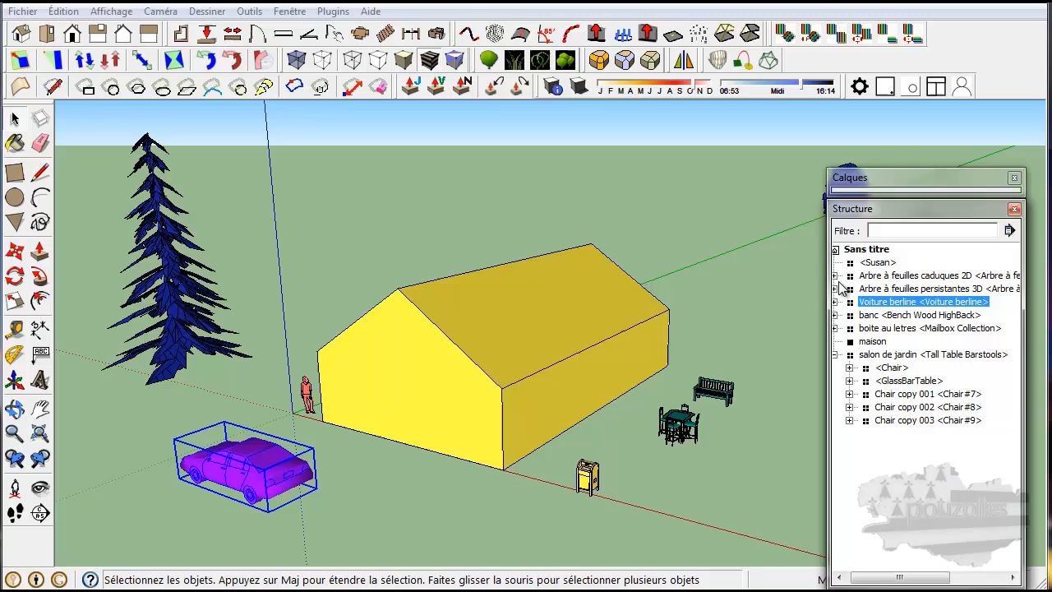
{"action": "left_click", "coordinate": [835, 354]}
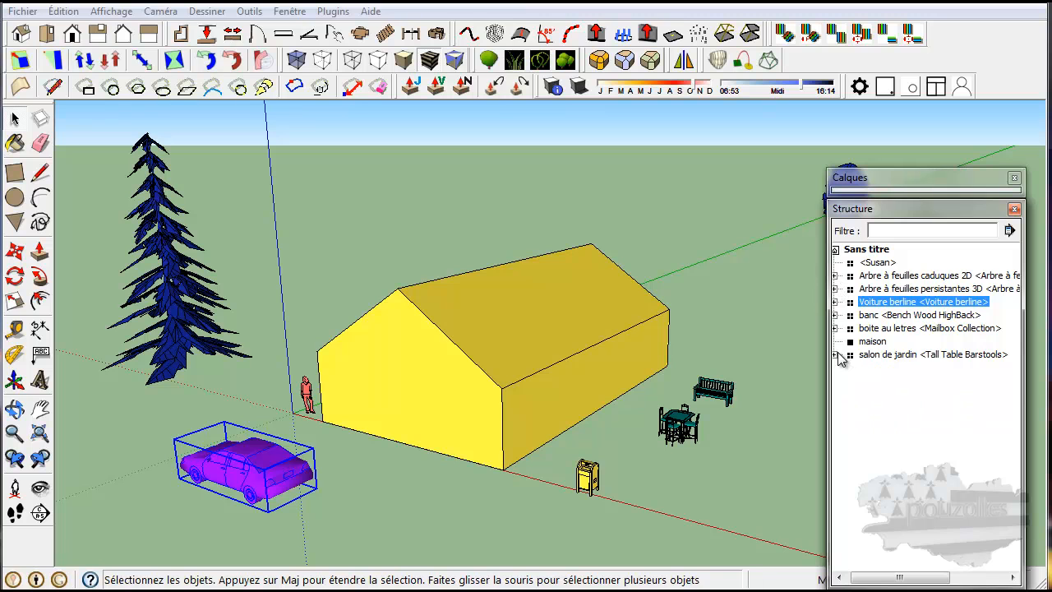
Locate the person, trees, car, bench, mailbox, house and garden set by selecting each in the structure tree, keeping the deciduous tree uncovered
{"action": "left_click", "coordinate": [877, 263]}
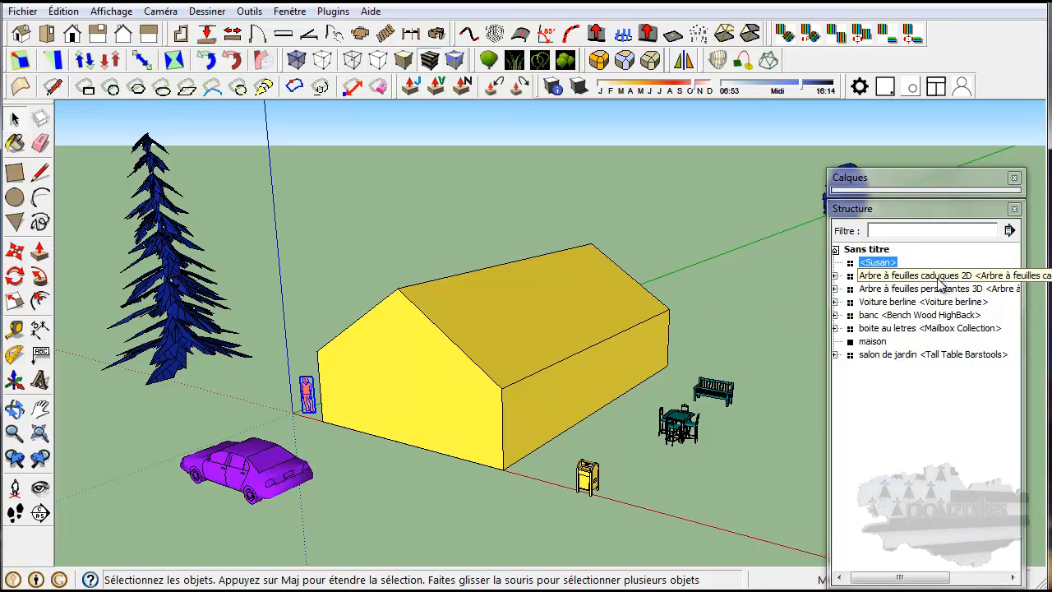
{"action": "left_click_drag", "start_coordinate": [906, 178], "coordinate": [932, 181]}
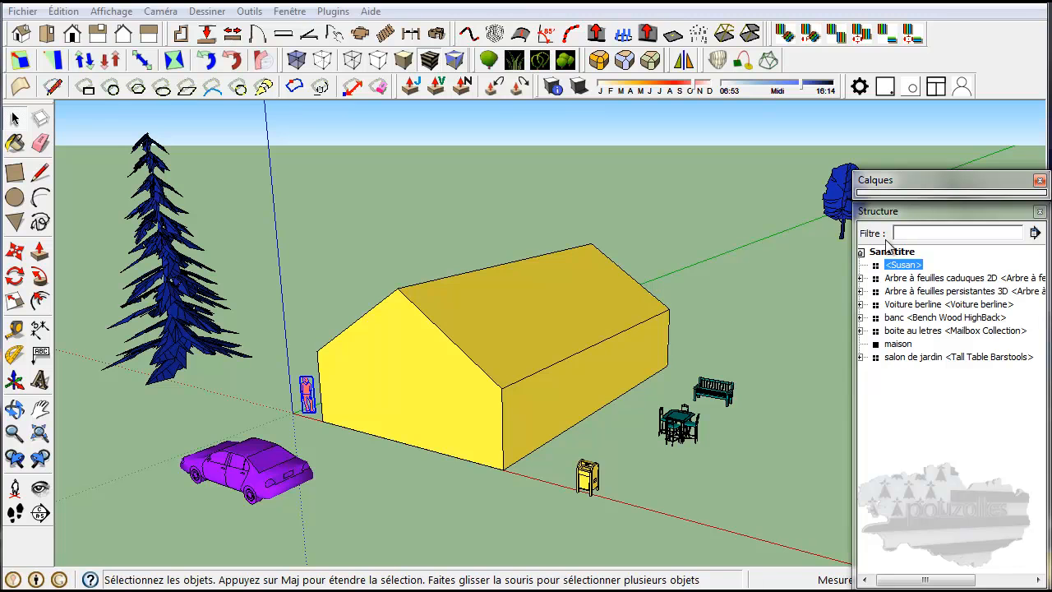
{"action": "left_click", "coordinate": [927, 280]}
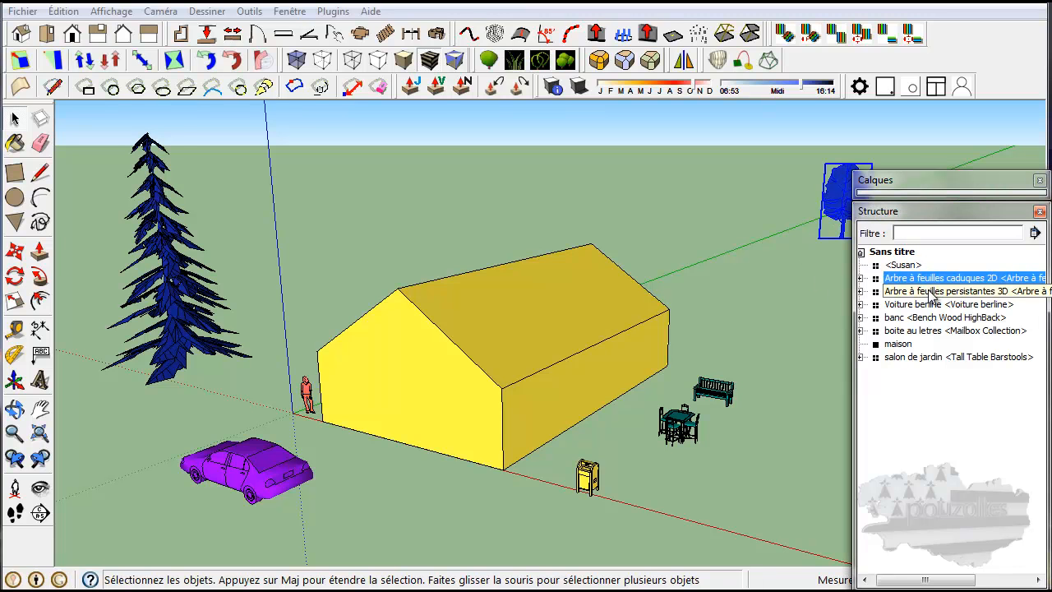
{"action": "left_click", "coordinate": [932, 293]}
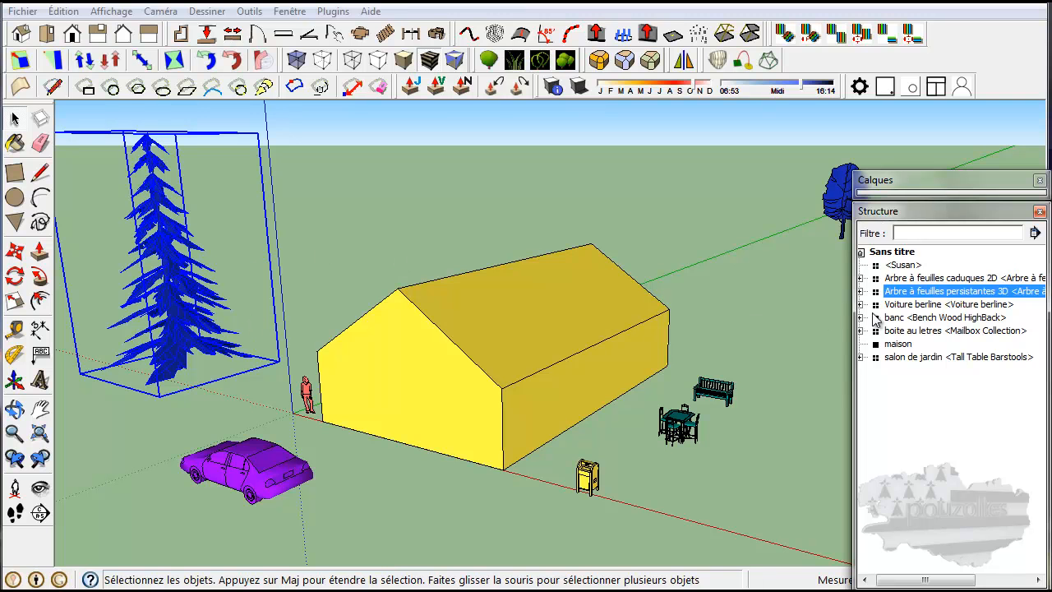
{"action": "left_click", "coordinate": [923, 305]}
{"action": "left_click", "coordinate": [935, 318]}
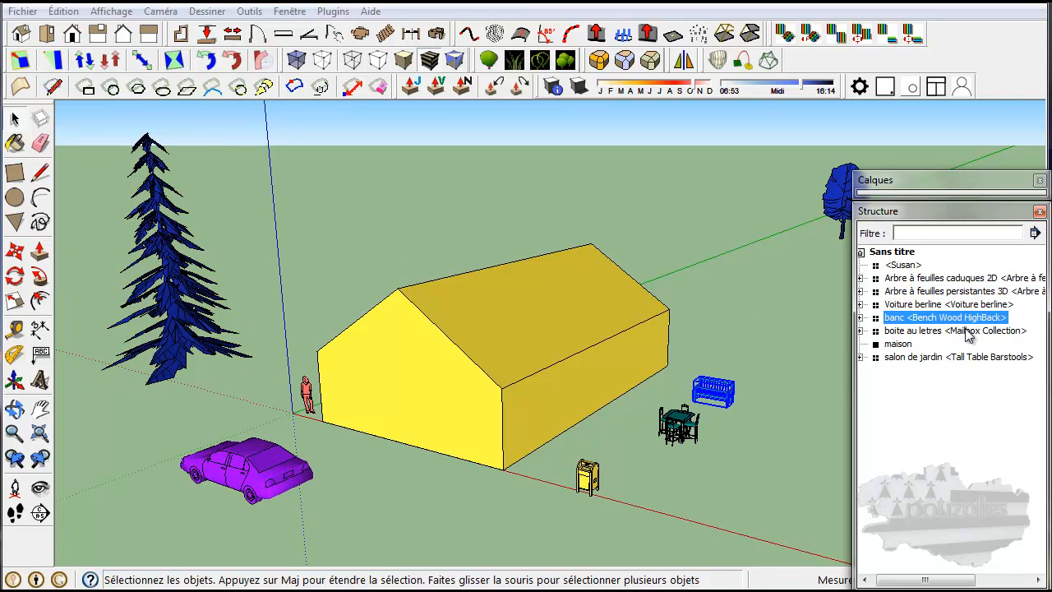
{"action": "left_click", "coordinate": [950, 332]}
{"action": "left_click", "coordinate": [904, 343]}
{"action": "left_click", "coordinate": [945, 359]}
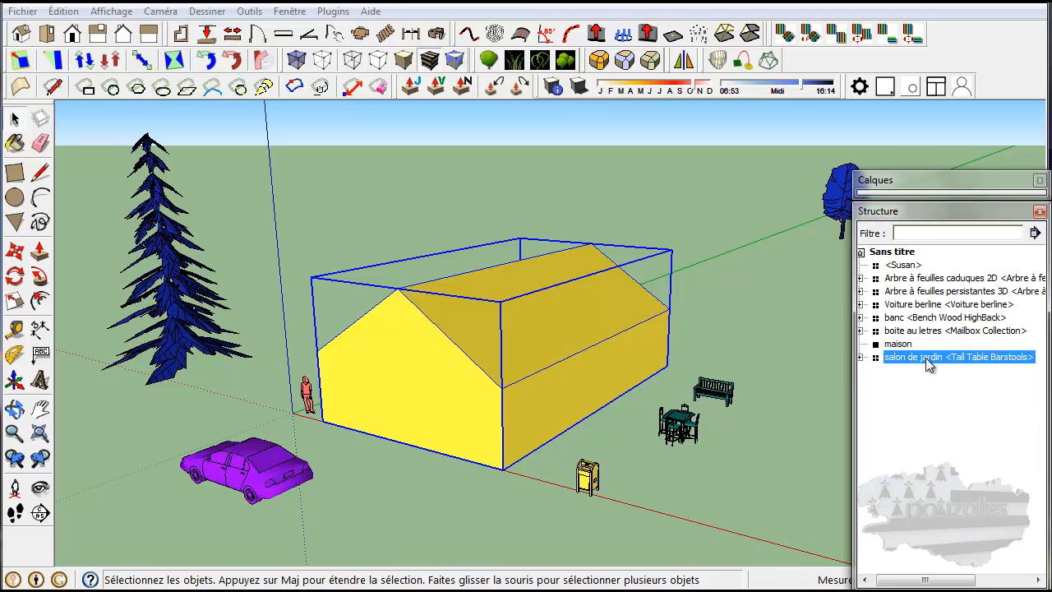
{"action": "left_click", "coordinate": [887, 441]}
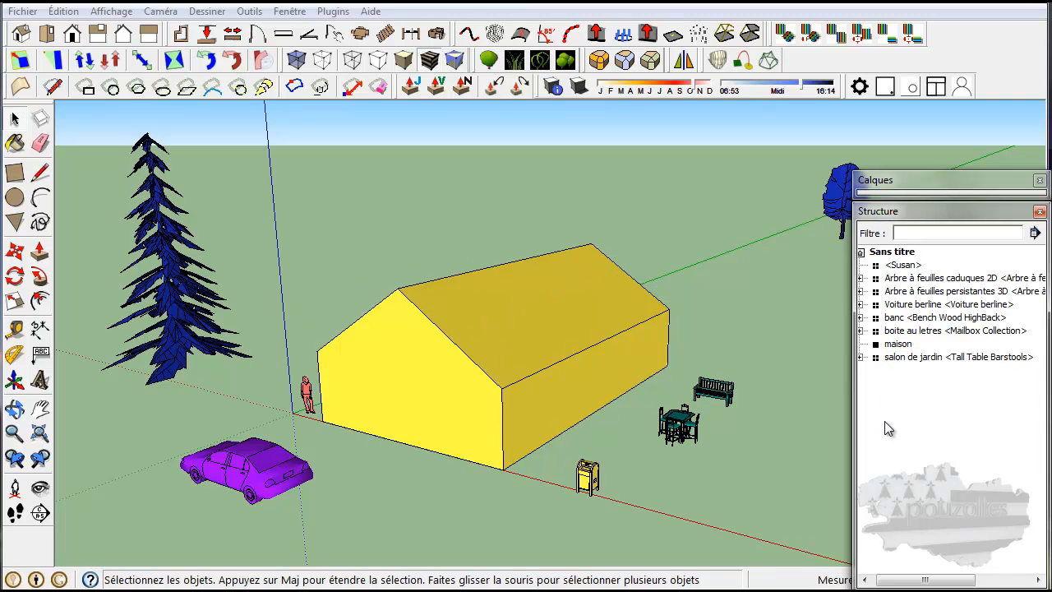
Open the salon de jardin component for editing from the model structure tree
{"action": "left_click", "coordinate": [904, 348]}
{"action": "left_click", "coordinate": [907, 358]}
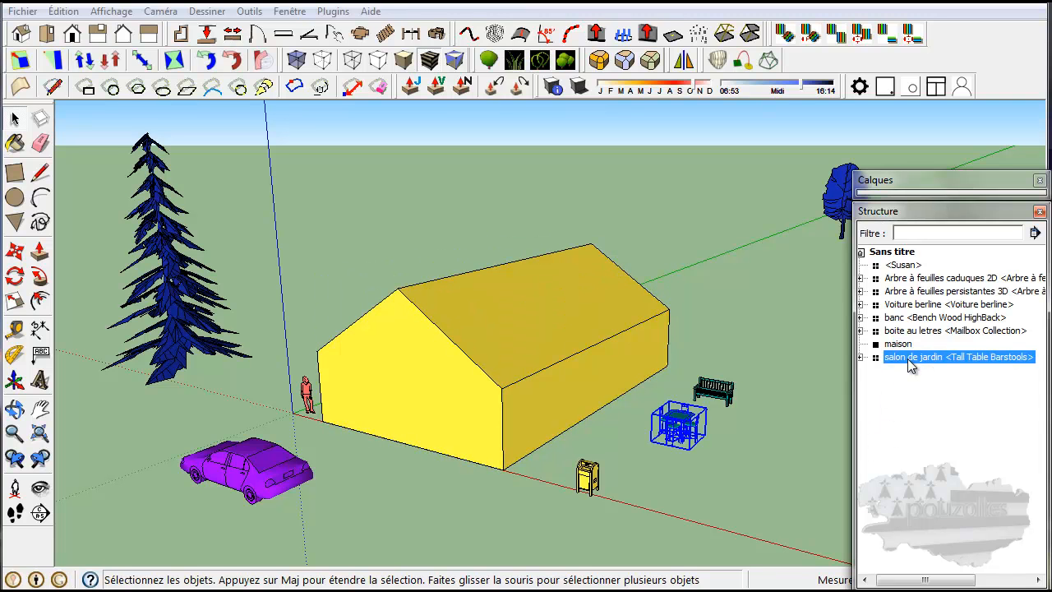
{"action": "double_click", "coordinate": [889, 359]}
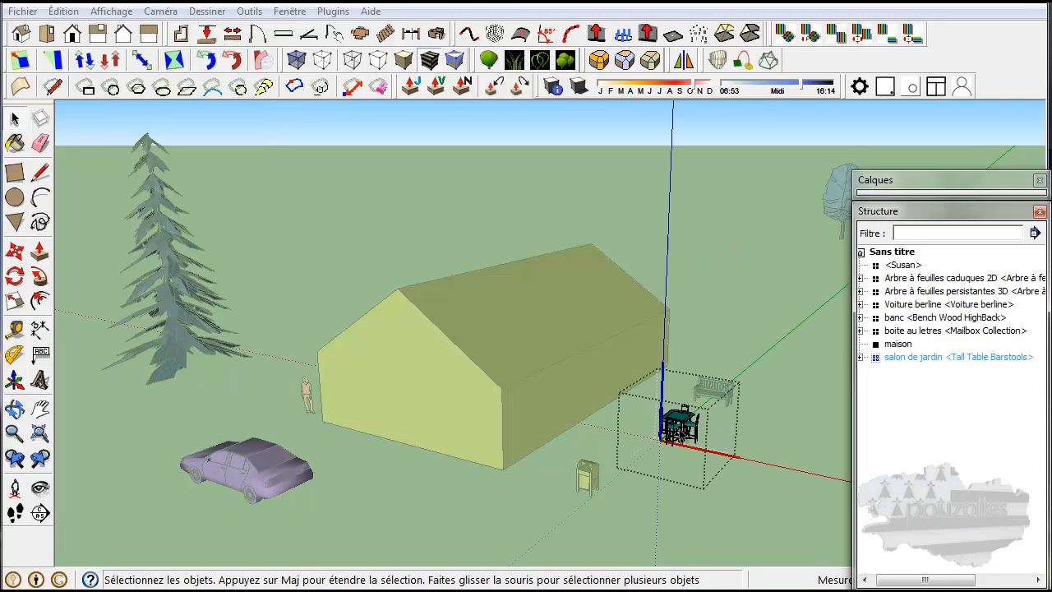
Select chairs around the garden table one by one and compare them with their entries in the structure tree
{"action": "scroll", "coordinate": [678, 435], "scroll_direction": "up", "scroll_amount": 10}
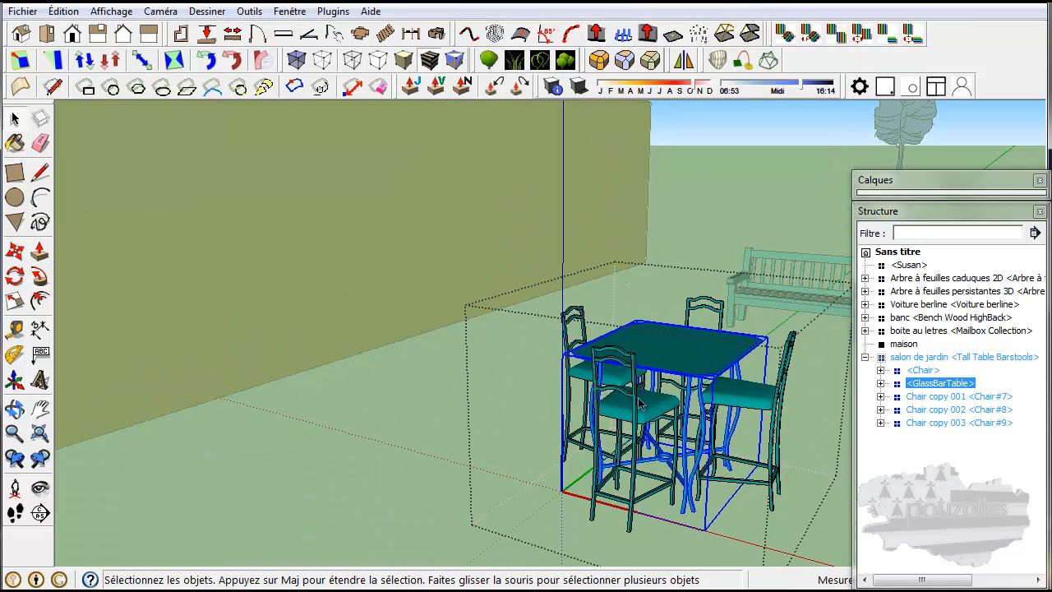
{"action": "left_click", "coordinate": [641, 420]}
{"action": "left_click", "coordinate": [763, 403]}
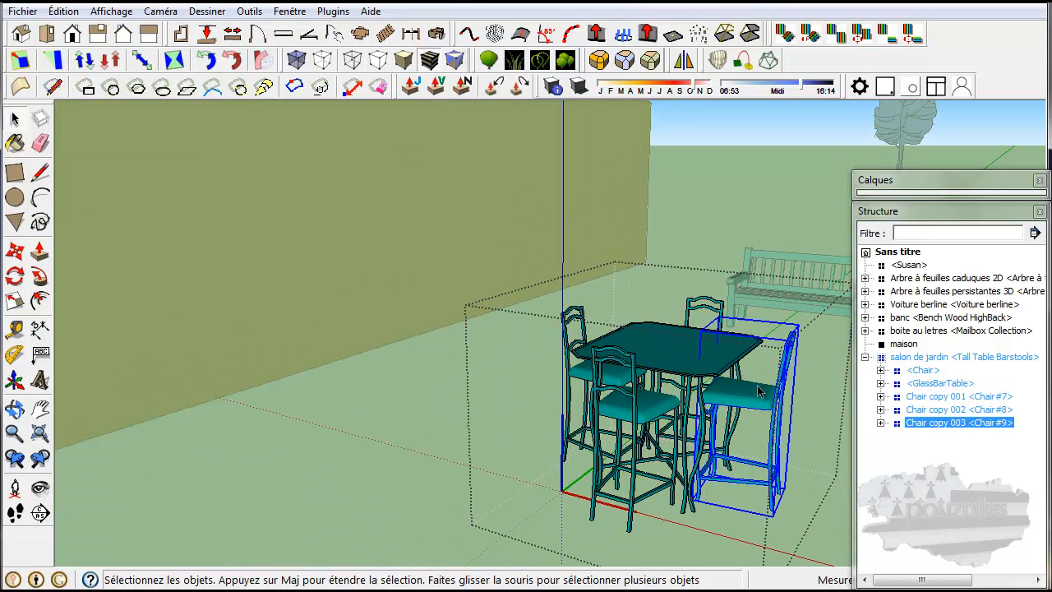
{"action": "left_click", "coordinate": [721, 312]}
{"action": "left_click", "coordinate": [576, 334]}
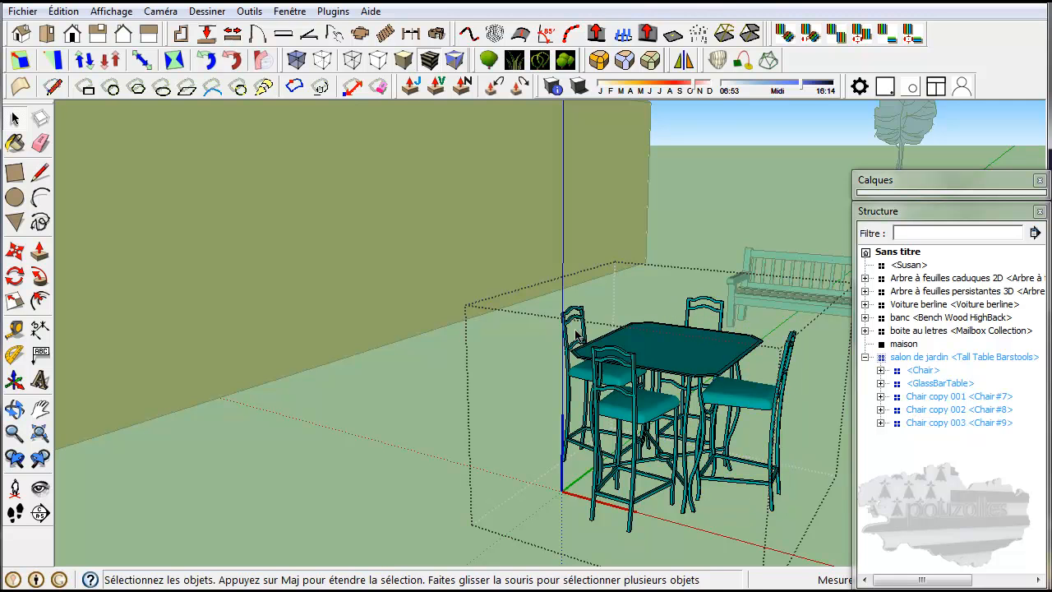
Try to move the chair nearest the house wall away from the garden table
{"action": "left_click", "coordinate": [568, 325]}
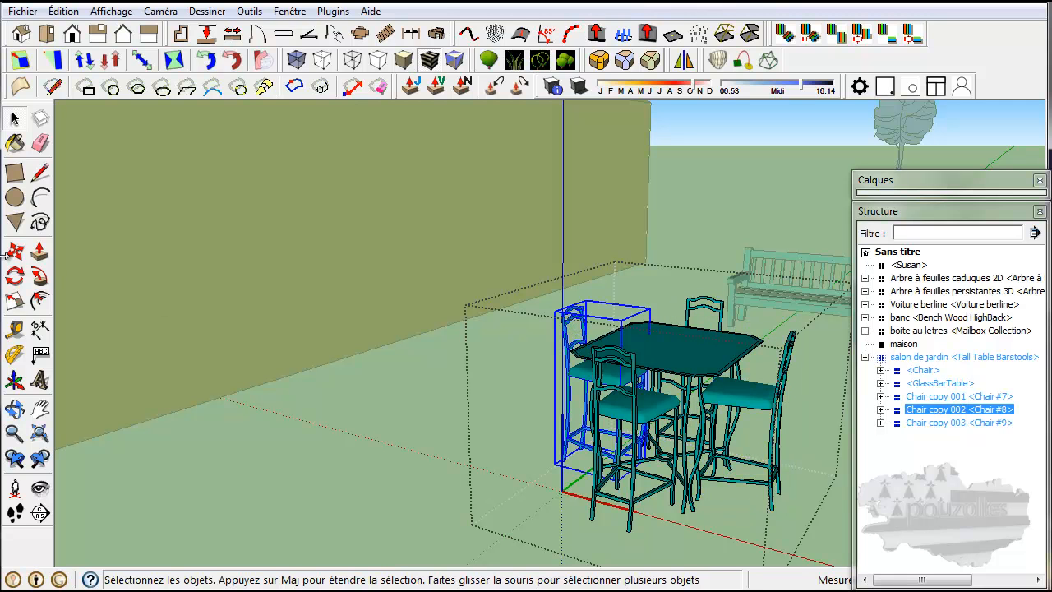
{"action": "left_click", "coordinate": [14, 250]}
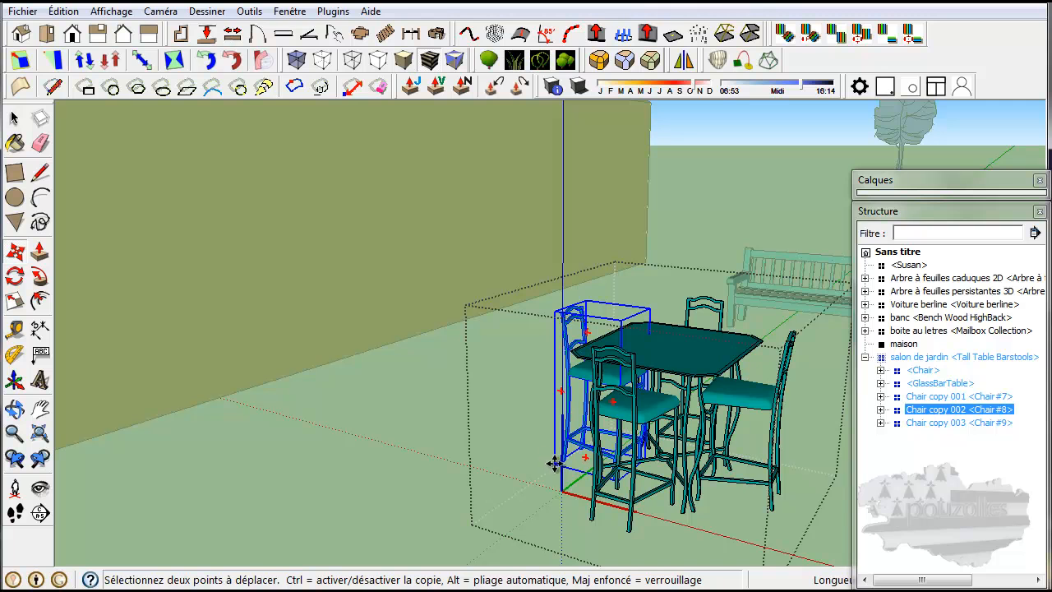
{"action": "left_click_drag", "start_coordinate": [552, 459], "coordinate": [480, 436]}
{"action": "key", "text": "Escape"}
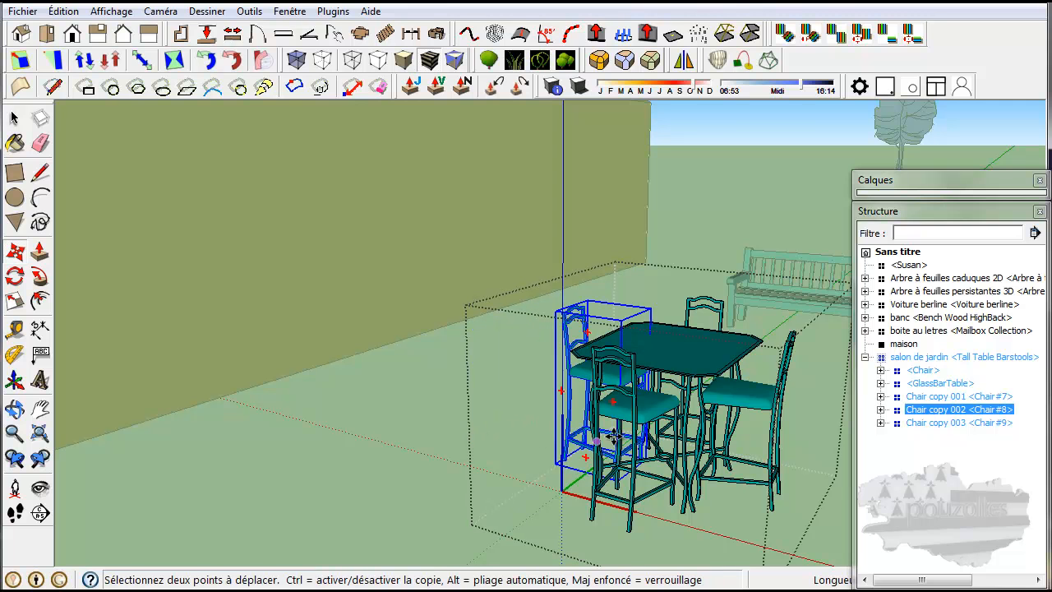
Expand Chair copy 002 in the structure tree and examine its cushion and frame halves by opening the nested components
{"action": "left_click", "coordinate": [881, 410]}
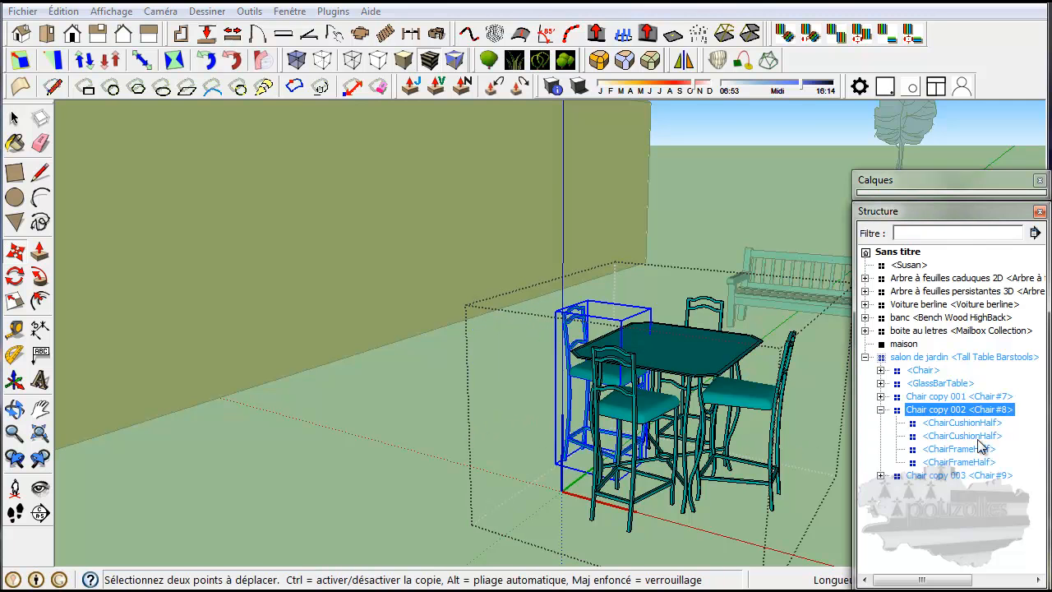
{"action": "left_click", "coordinate": [1022, 422]}
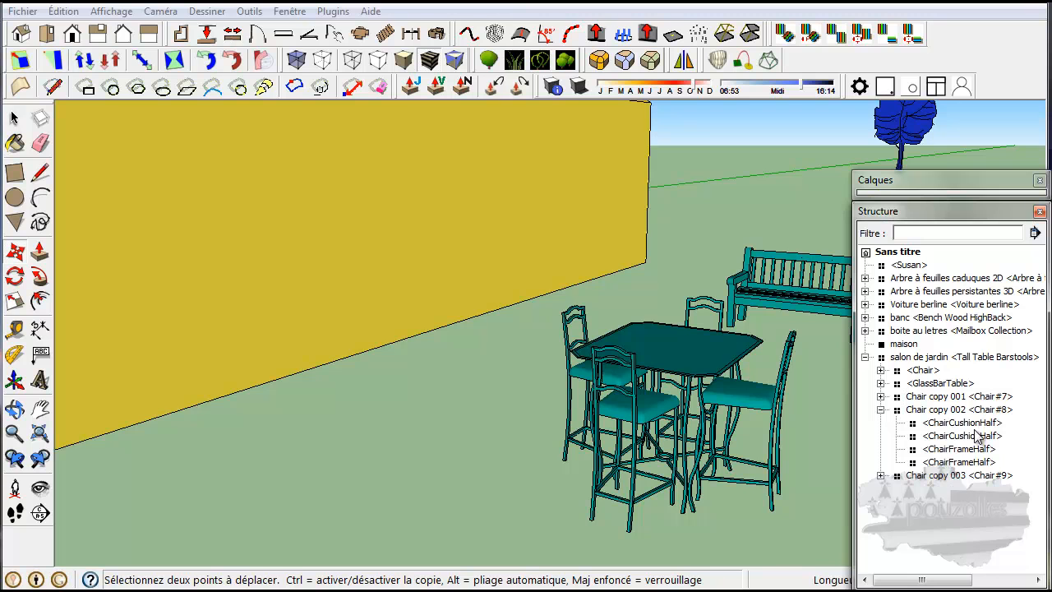
{"action": "left_click", "coordinate": [962, 423]}
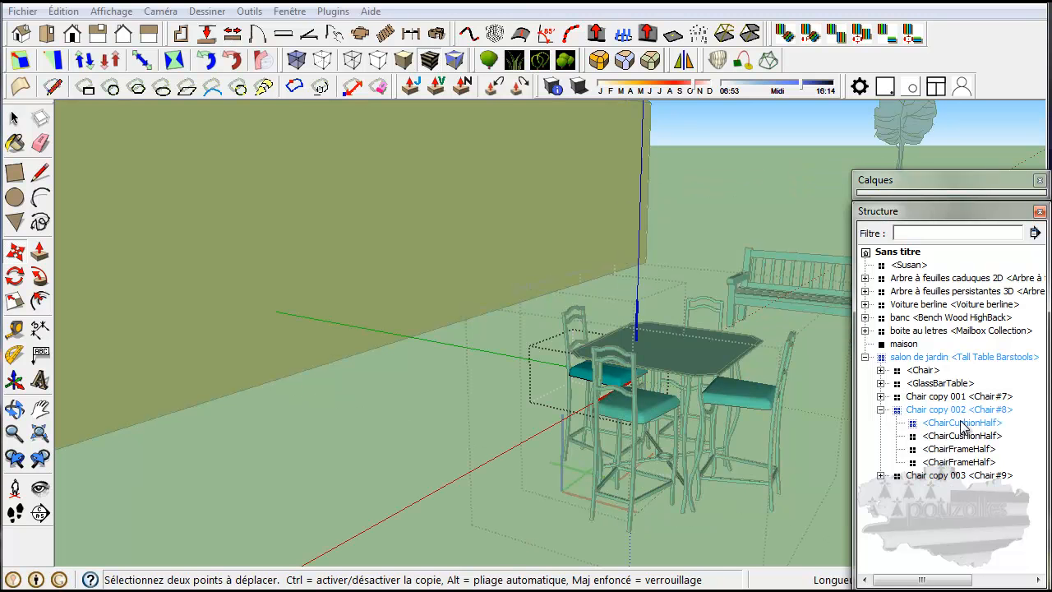
{"action": "left_click", "coordinate": [957, 436]}
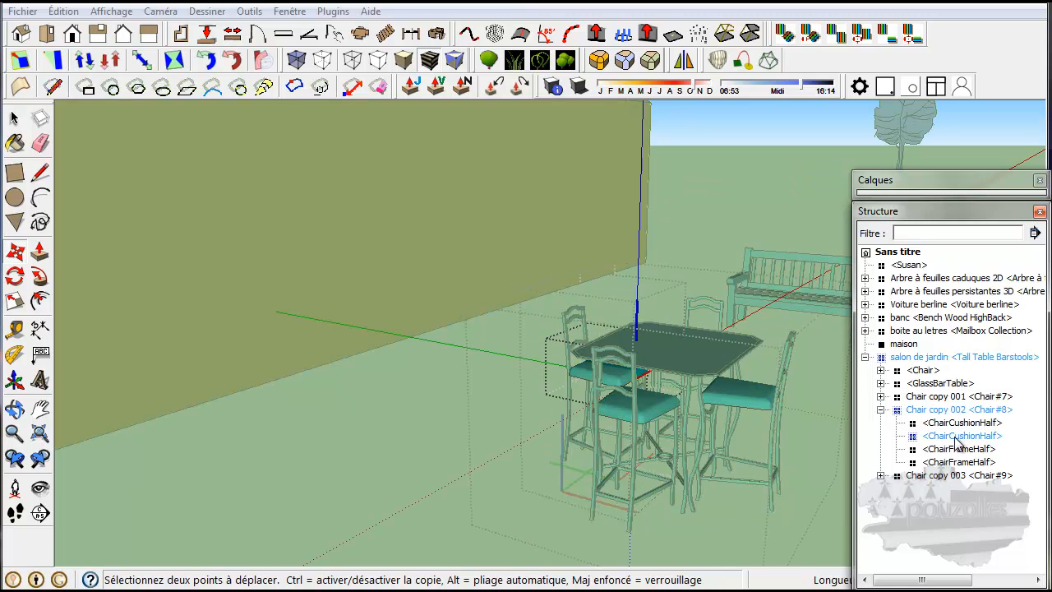
{"action": "left_click", "coordinate": [957, 448]}
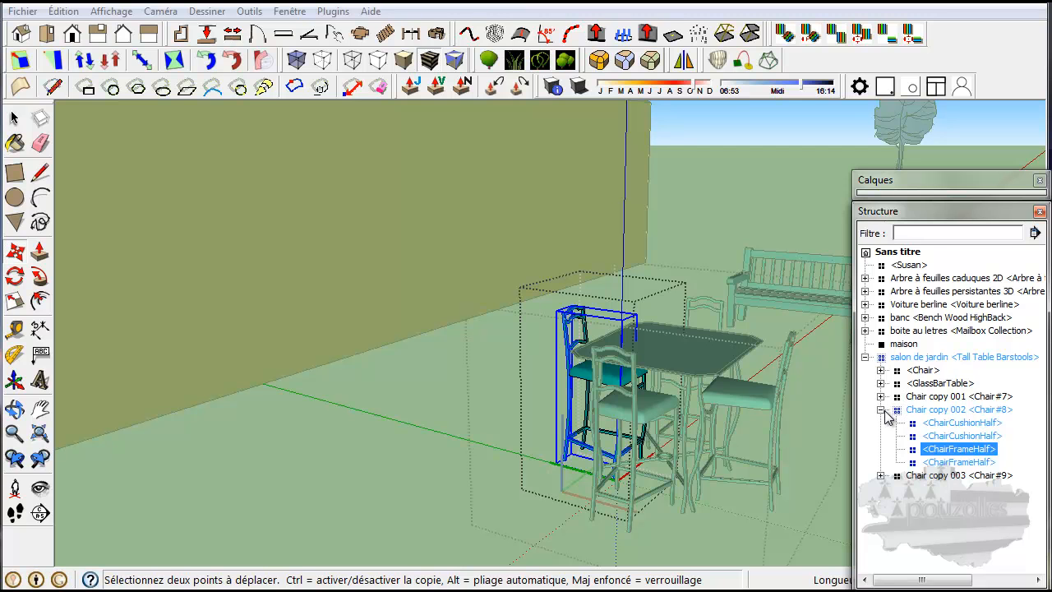
{"action": "left_click", "coordinate": [935, 414]}
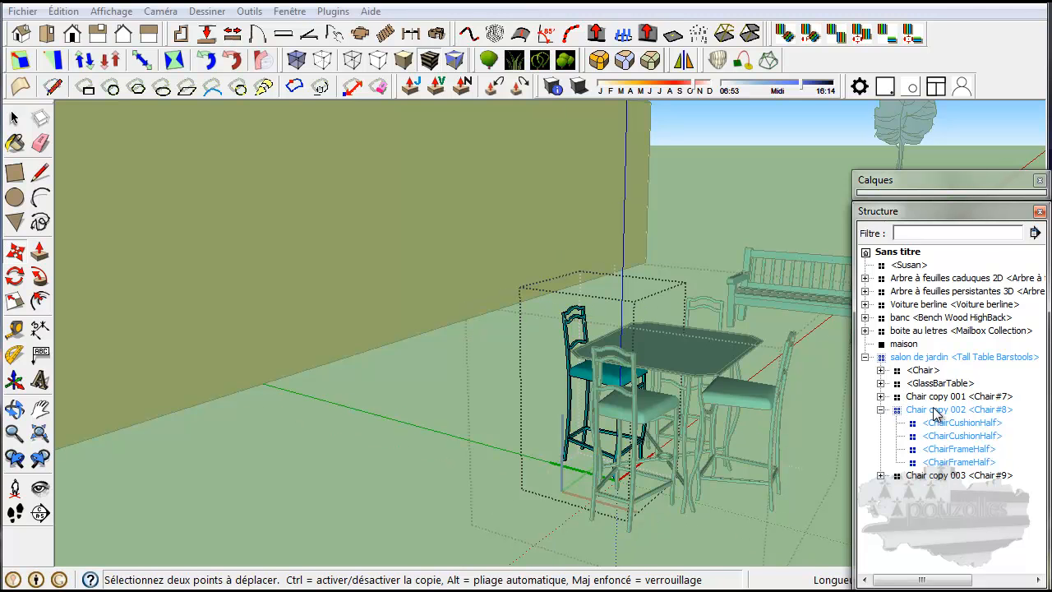
Try to move Chair copy 002 from the garden table to the far end of the house
{"action": "left_click", "coordinate": [935, 414]}
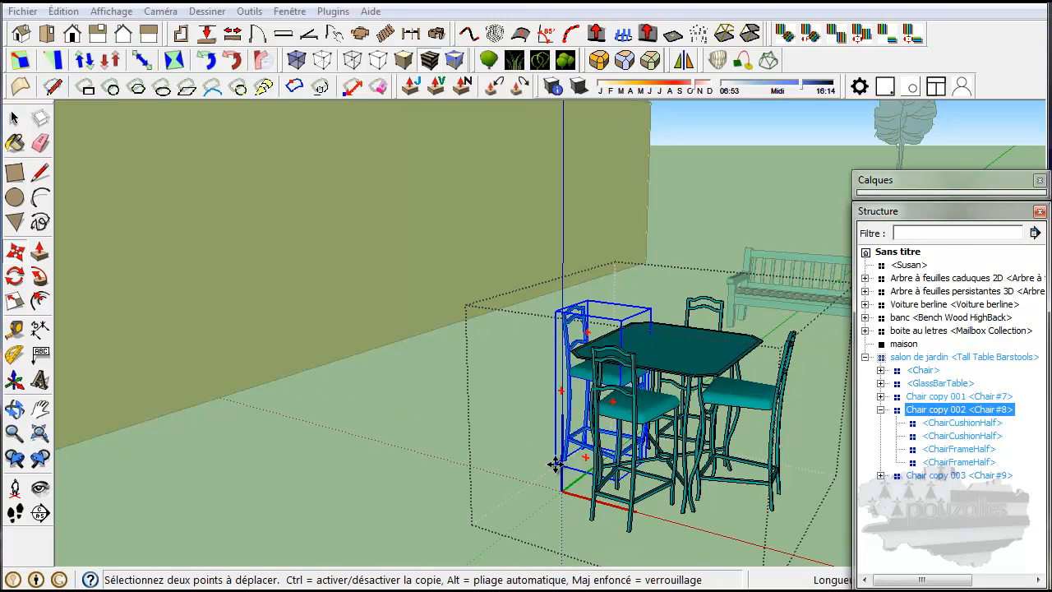
{"action": "left_click_drag", "start_coordinate": [560, 461], "coordinate": [422, 418]}
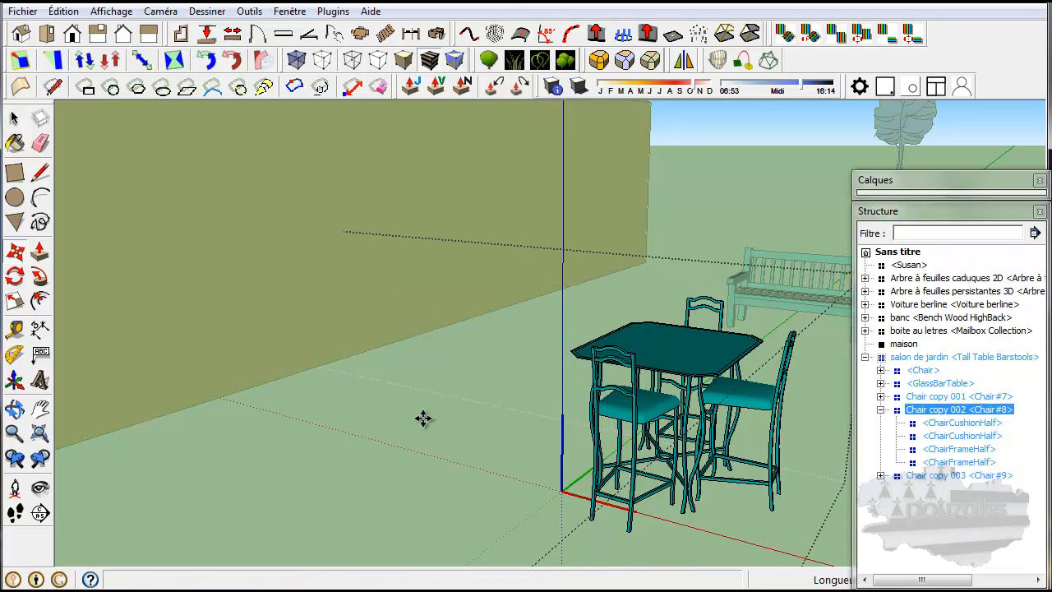
{"action": "scroll", "coordinate": [422, 419], "scroll_direction": "down", "scroll_amount": 8}
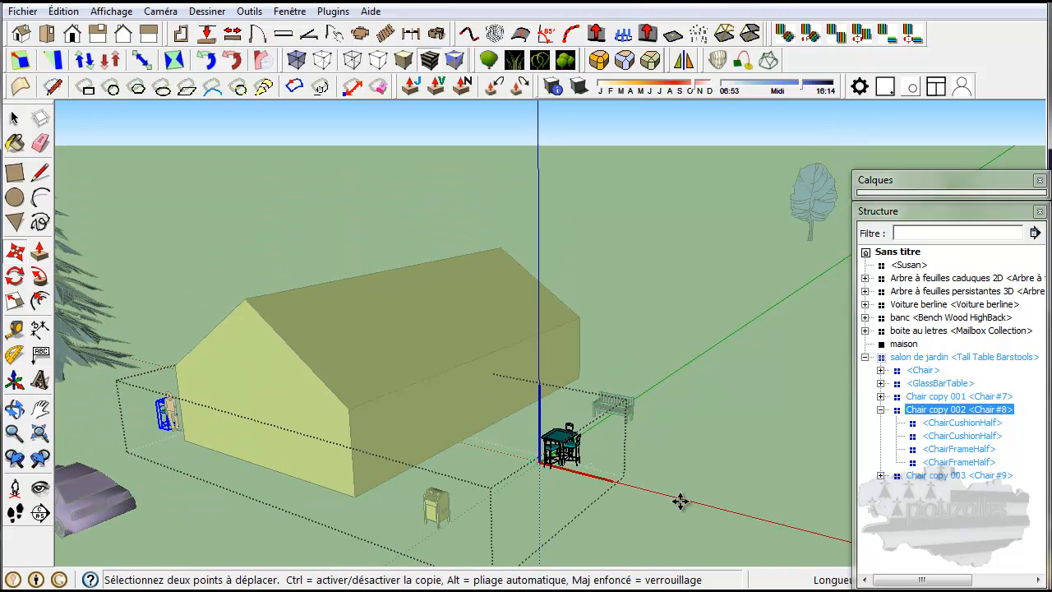
{"action": "key", "text": "Escape"}
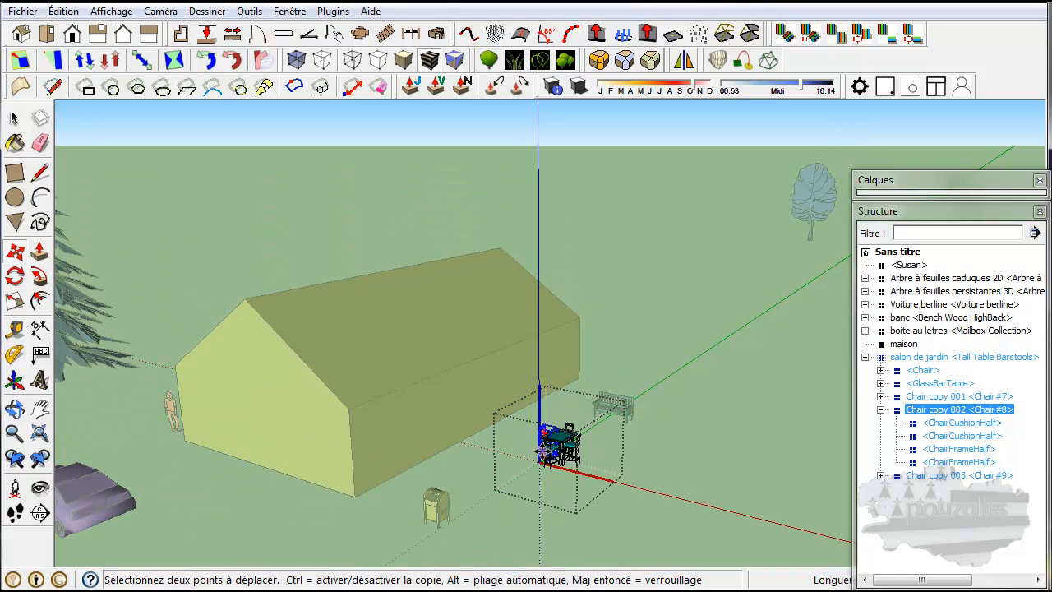
{"action": "scroll", "coordinate": [592, 464], "scroll_direction": "up", "scroll_amount": 6}
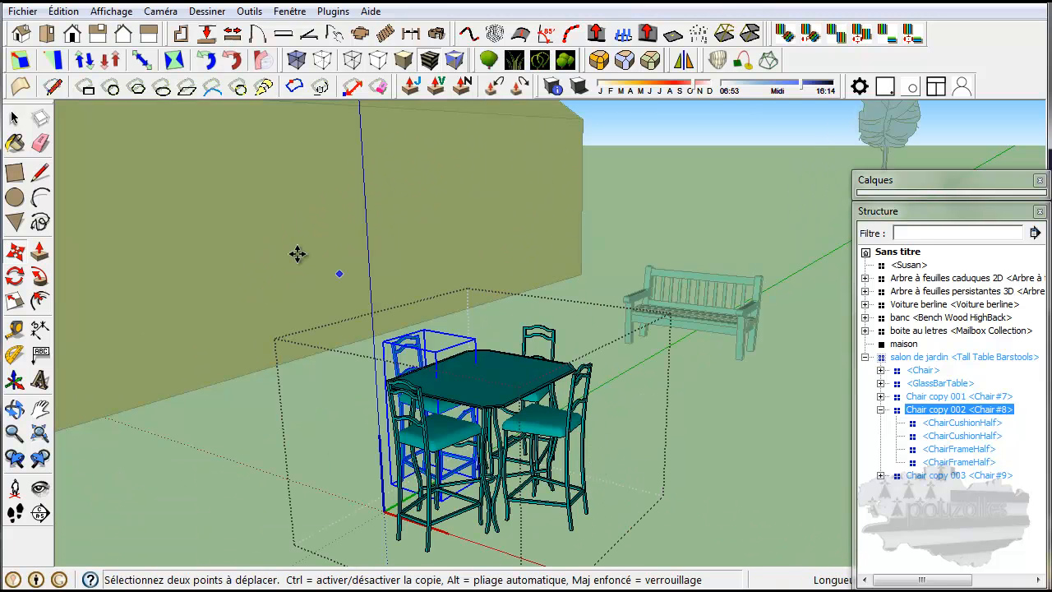
Leave the garden furniture component, select it together with the house, and explode both
{"action": "left_click", "coordinate": [14, 117]}
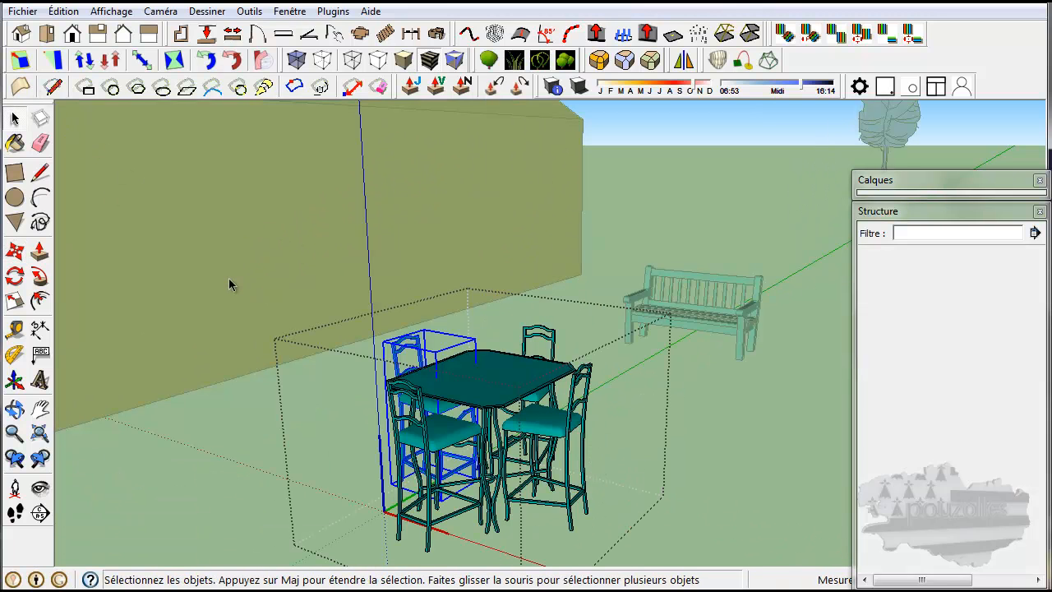
{"action": "left_click", "coordinate": [228, 278]}
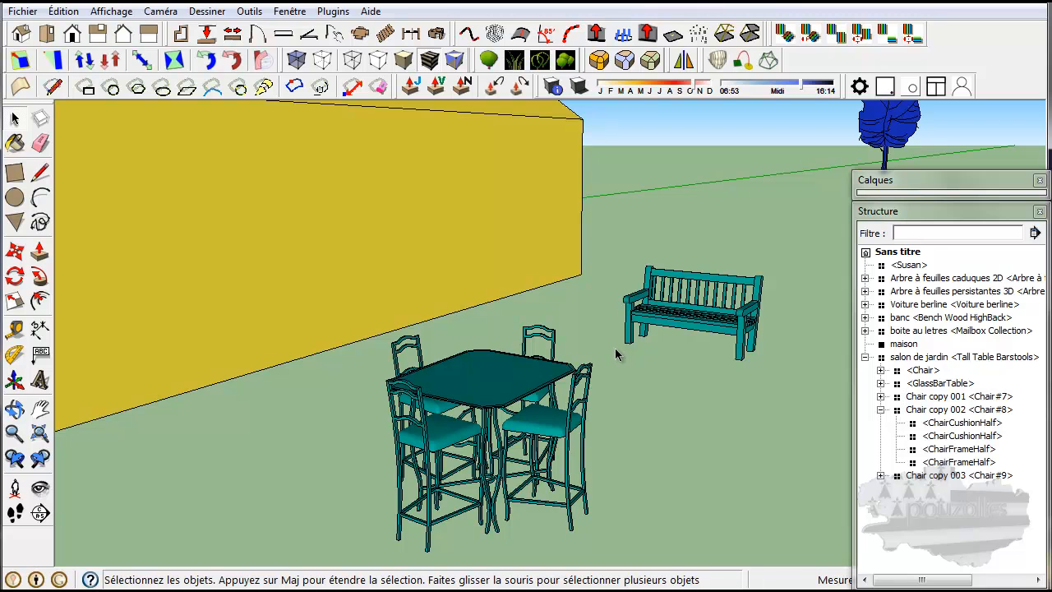
{"action": "left_click_drag", "start_coordinate": [347, 482], "coordinate": [322, 542]}
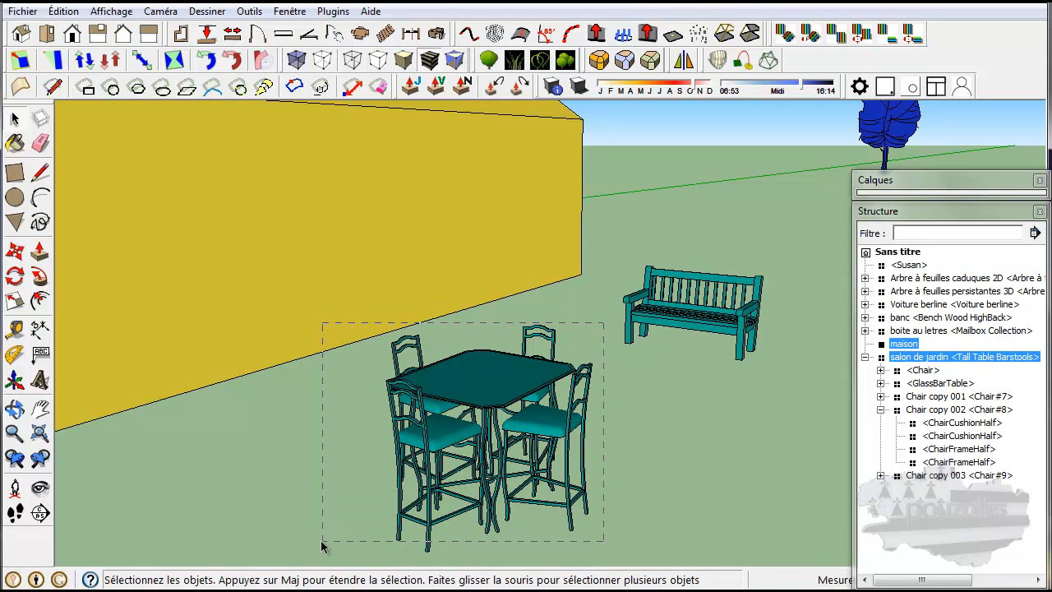
{"action": "right_click", "coordinate": [489, 362]}
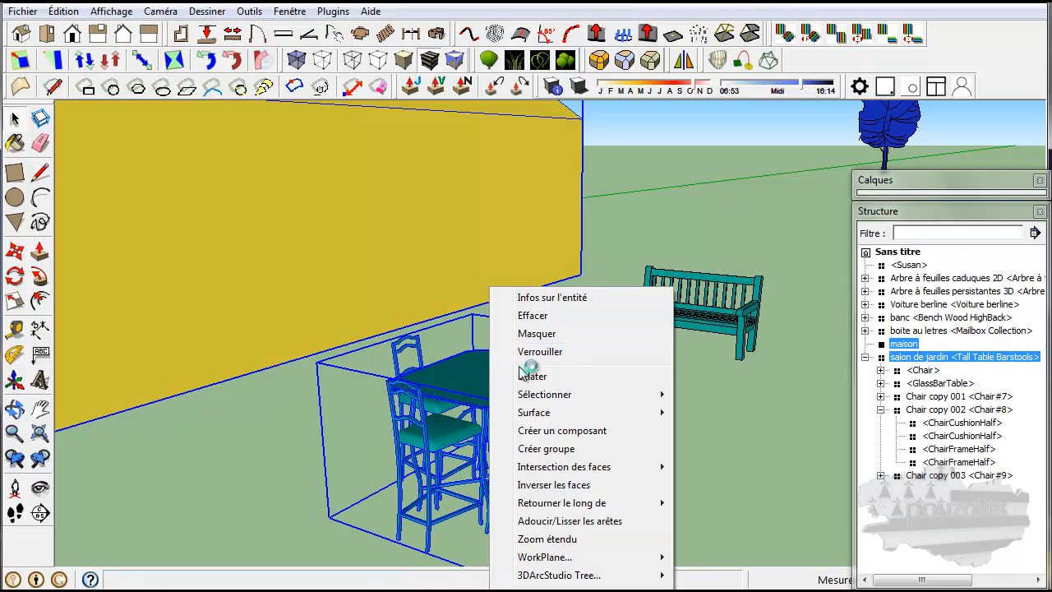
{"action": "left_click", "coordinate": [564, 377]}
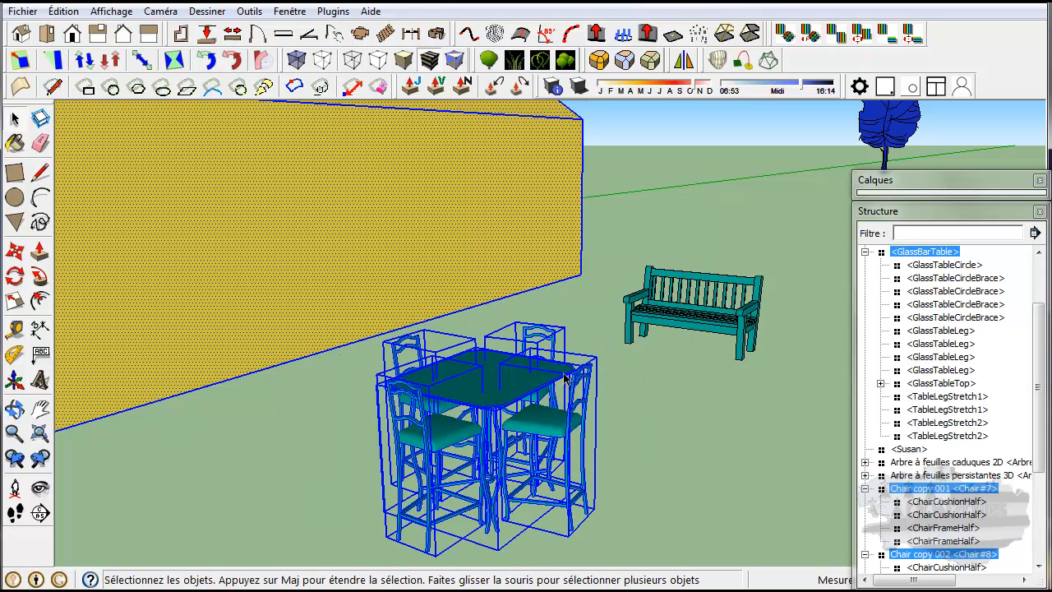
Try to move the exploded chairs, table and house geometry together by a short distance
{"action": "left_click", "coordinate": [14, 250]}
{"action": "left_click", "coordinate": [571, 533]}
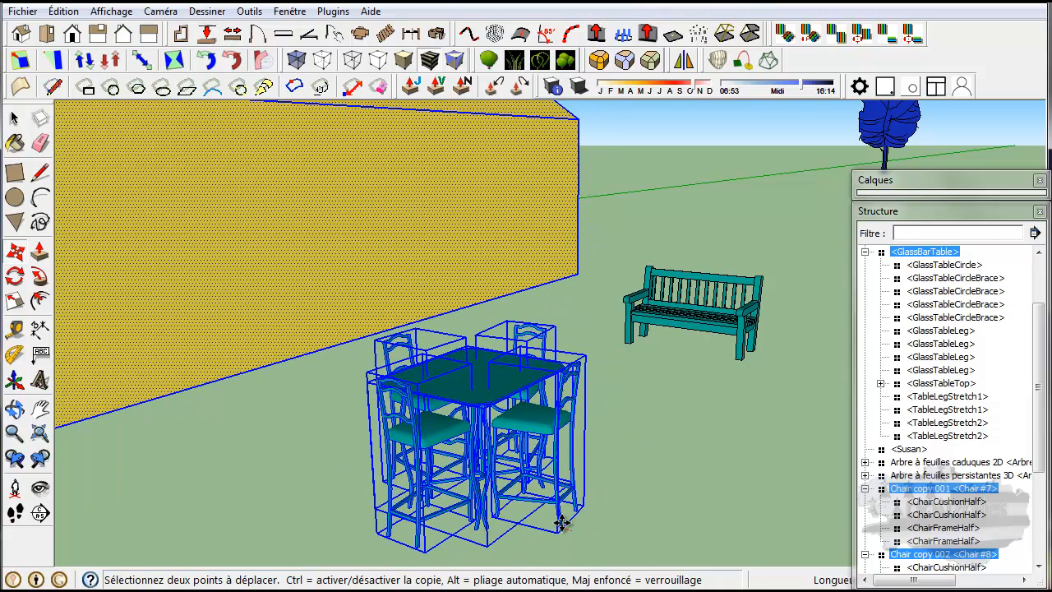
{"action": "left_click", "coordinate": [561, 522]}
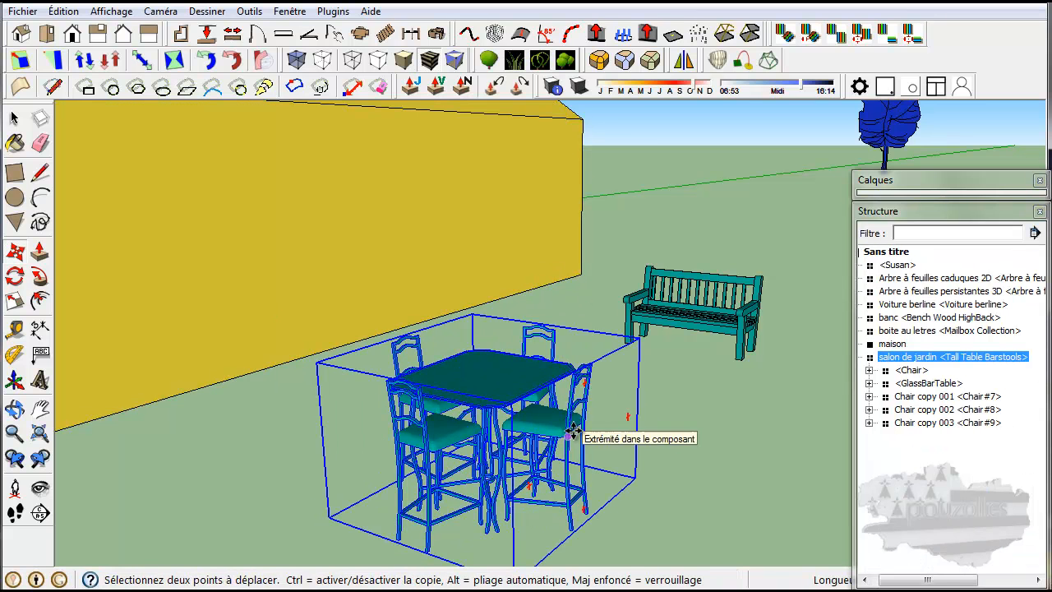
Move the whole salon de jardin component a short distance across the ground
{"action": "left_click_drag", "start_coordinate": [575, 526], "coordinate": [551, 506]}
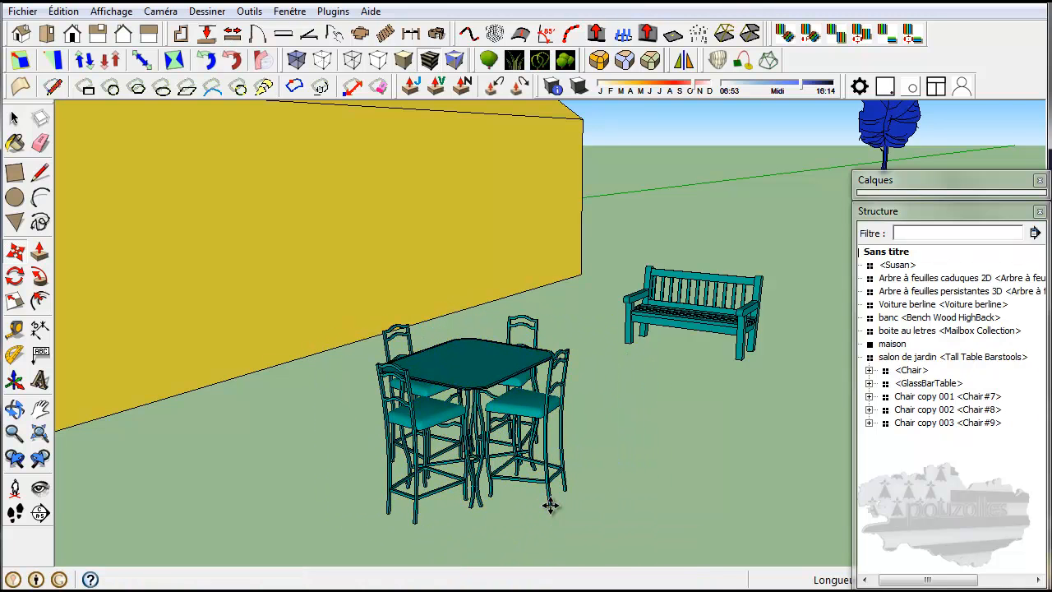
Select the Chair, GlassBarTable, Chair copy 001 and Chair copy 002 entries in turn to identify them in the model
{"action": "left_click", "coordinate": [911, 370]}
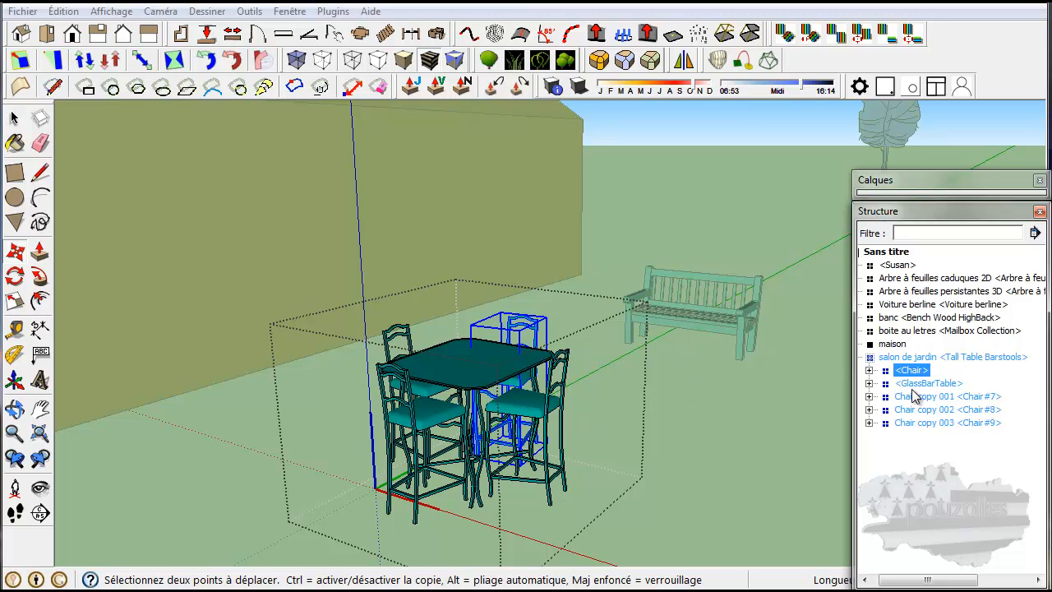
{"action": "left_click", "coordinate": [918, 384]}
{"action": "left_click", "coordinate": [919, 397]}
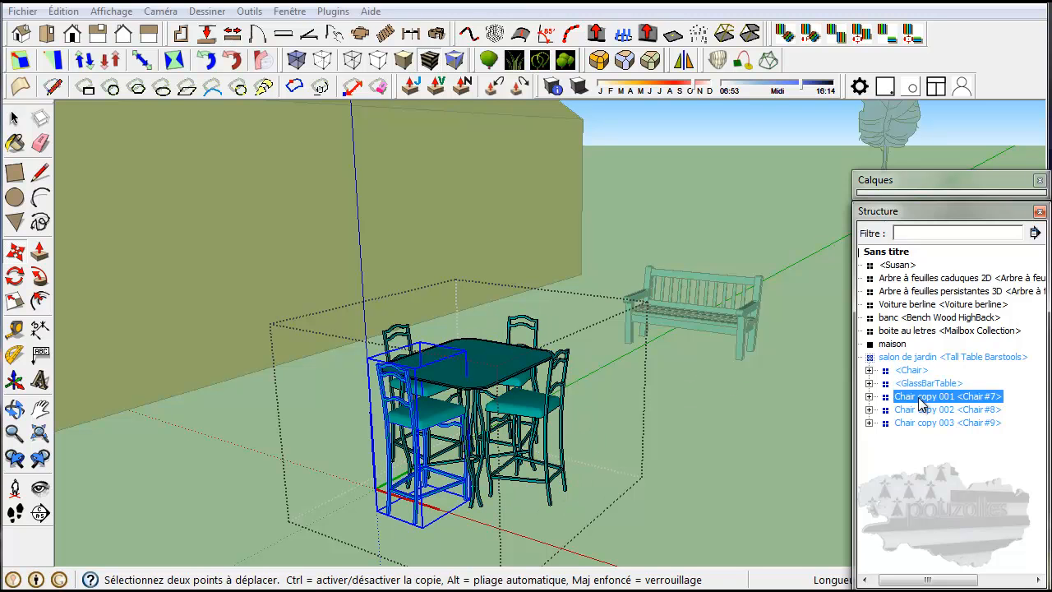
{"action": "left_click", "coordinate": [921, 410]}
Select Chair copy 003 inside salon de jardin, pull it away from the table and place it back beside it
{"action": "left_click", "coordinate": [921, 423]}
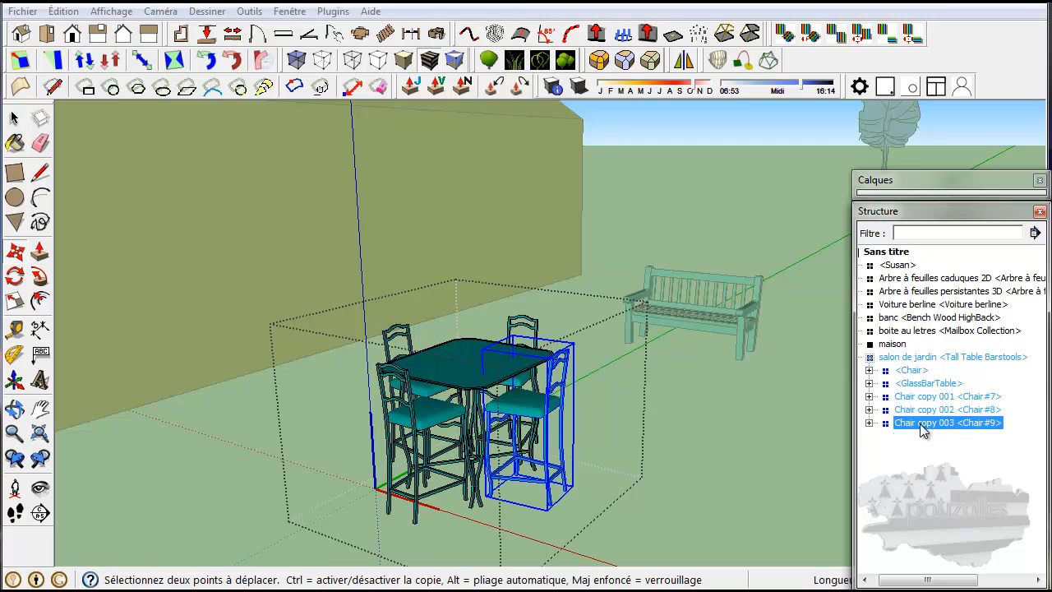
{"action": "left_click", "coordinate": [553, 506]}
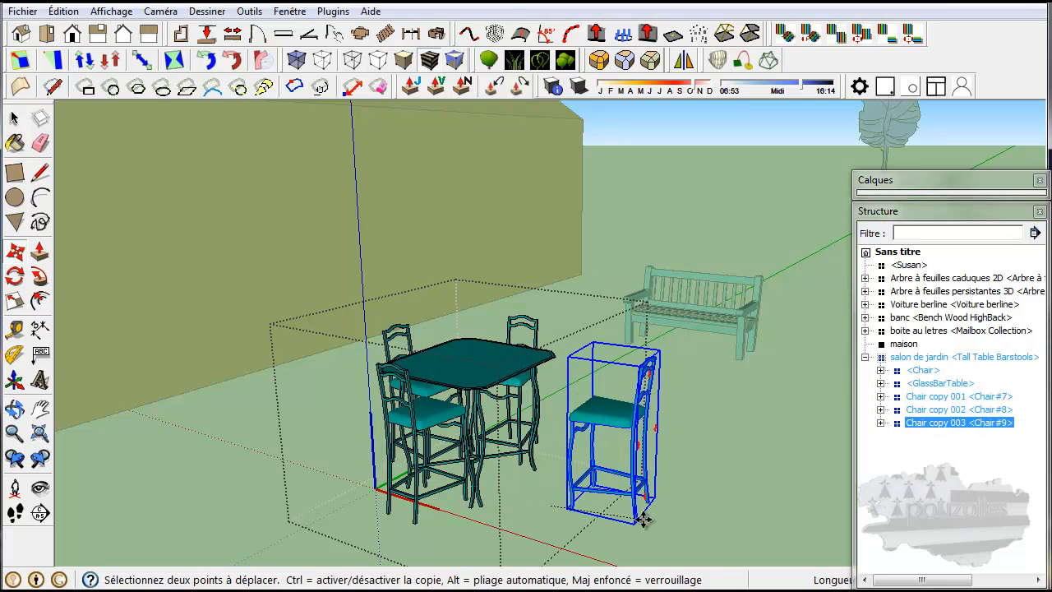
{"action": "left_click", "coordinate": [536, 510]}
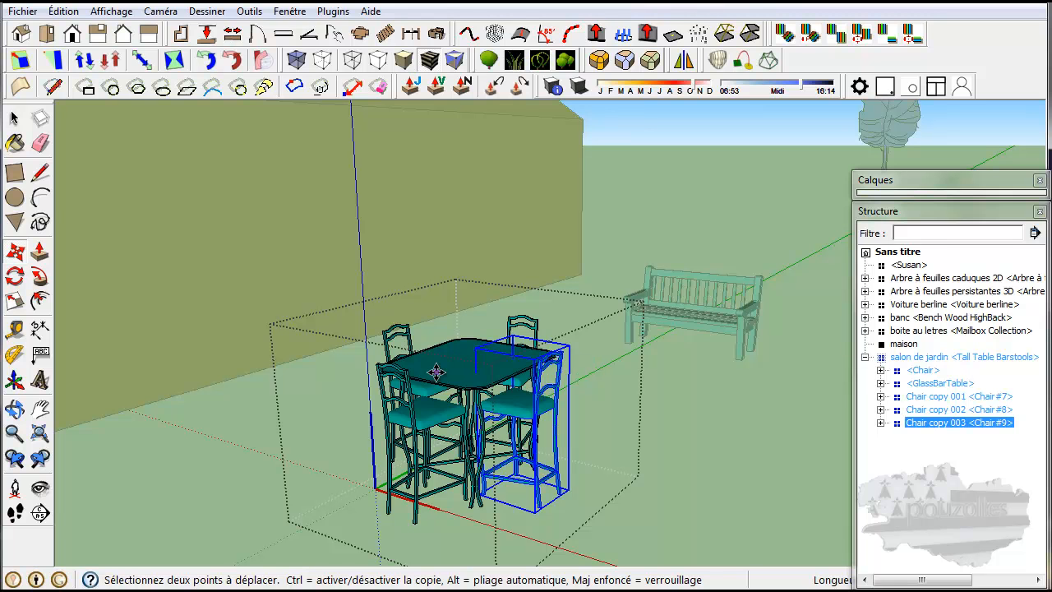
Leave the component, select the whole salon de jardin and explode it into separate chairs and table
{"action": "left_click", "coordinate": [15, 119]}
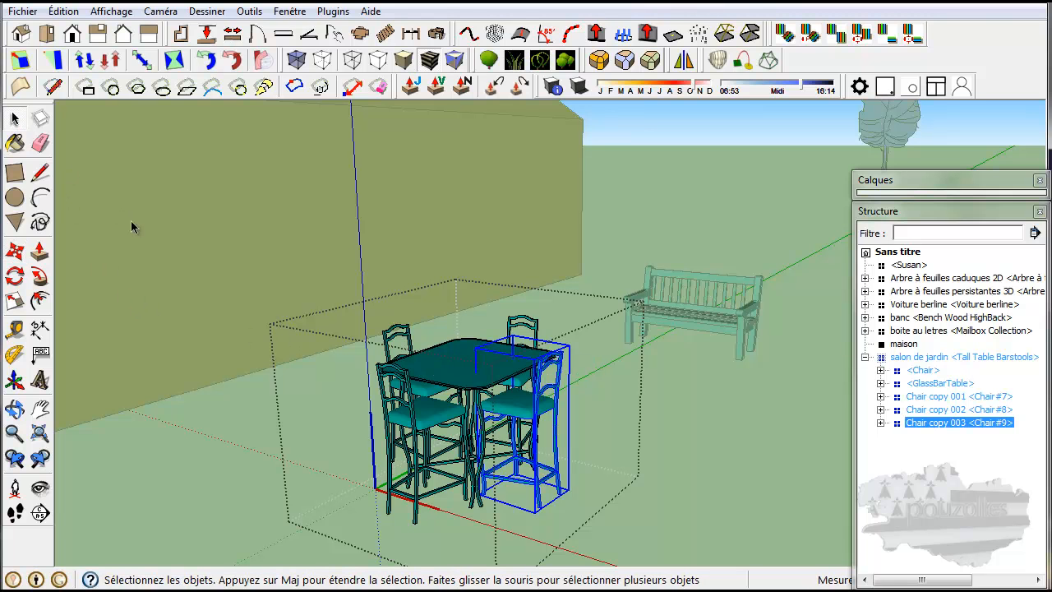
{"action": "left_click", "coordinate": [146, 229]}
{"action": "left_click_drag", "start_coordinate": [573, 338], "coordinate": [396, 466]}
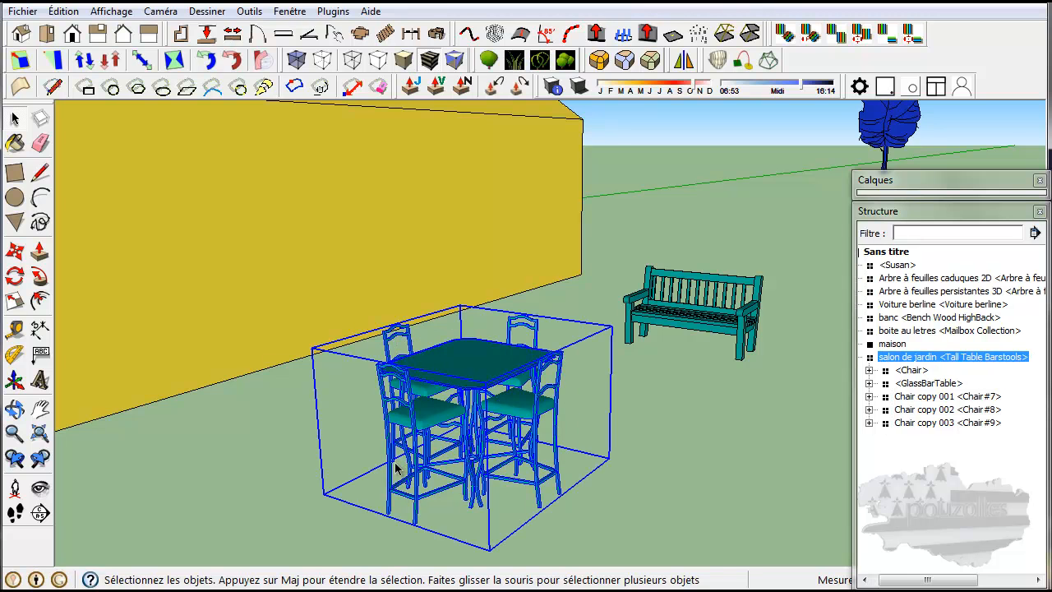
{"action": "right_click", "coordinate": [434, 444]}
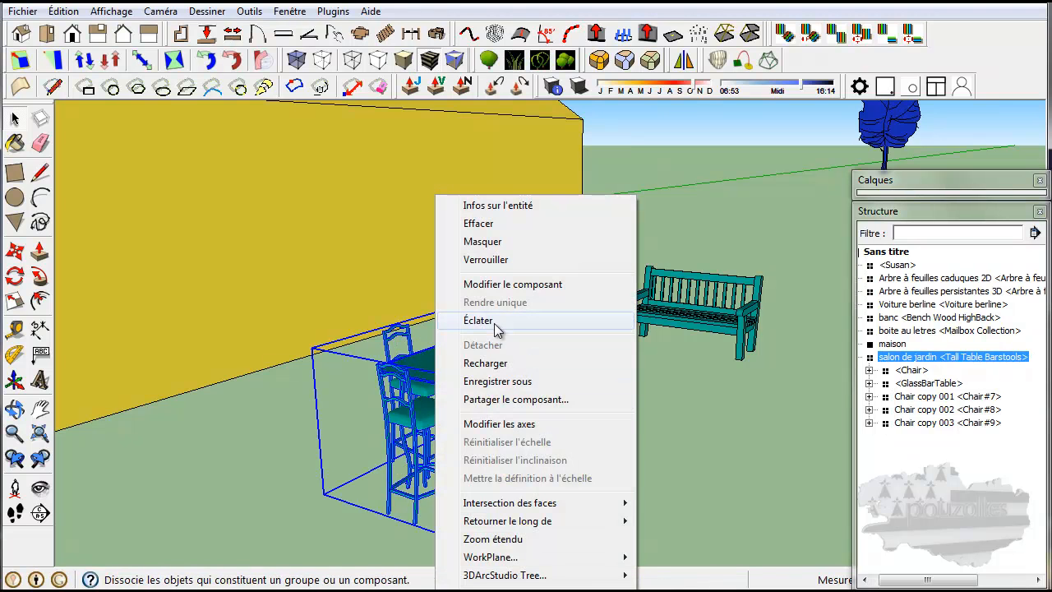
{"action": "left_click", "coordinate": [496, 327]}
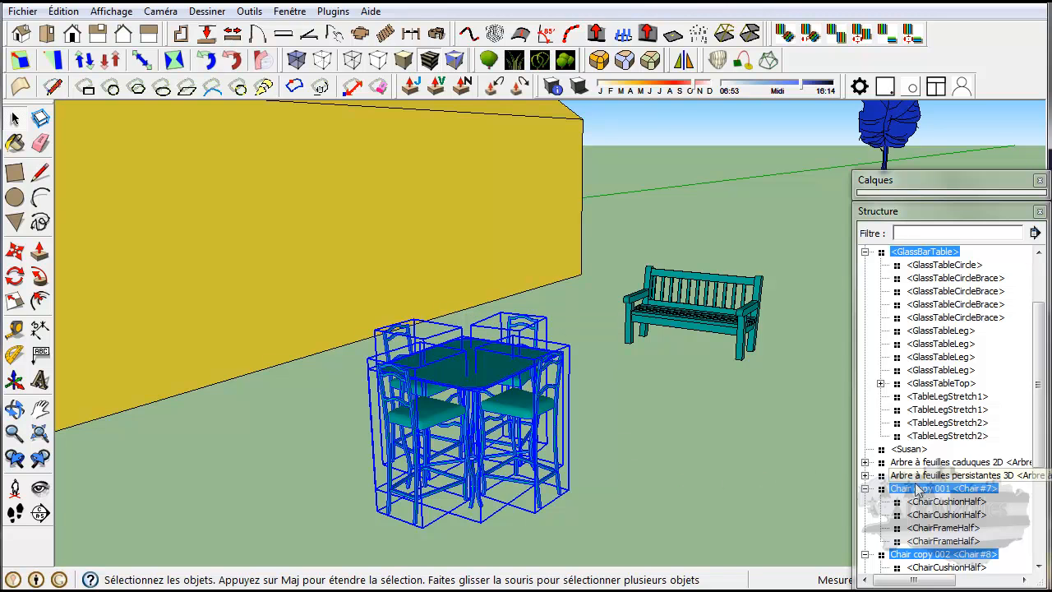
Check a cushion half in Chair copy 001, then open Chair copy 003 and try to move one frame half
{"action": "left_click", "coordinate": [937, 502]}
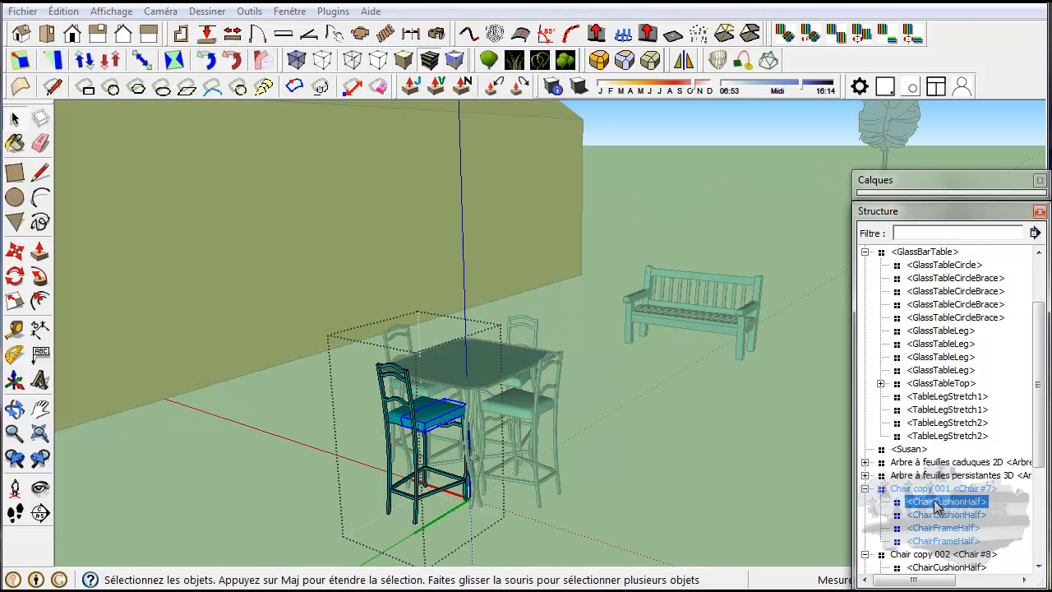
{"action": "left_click", "coordinate": [548, 504]}
{"action": "double_click", "coordinate": [540, 483]}
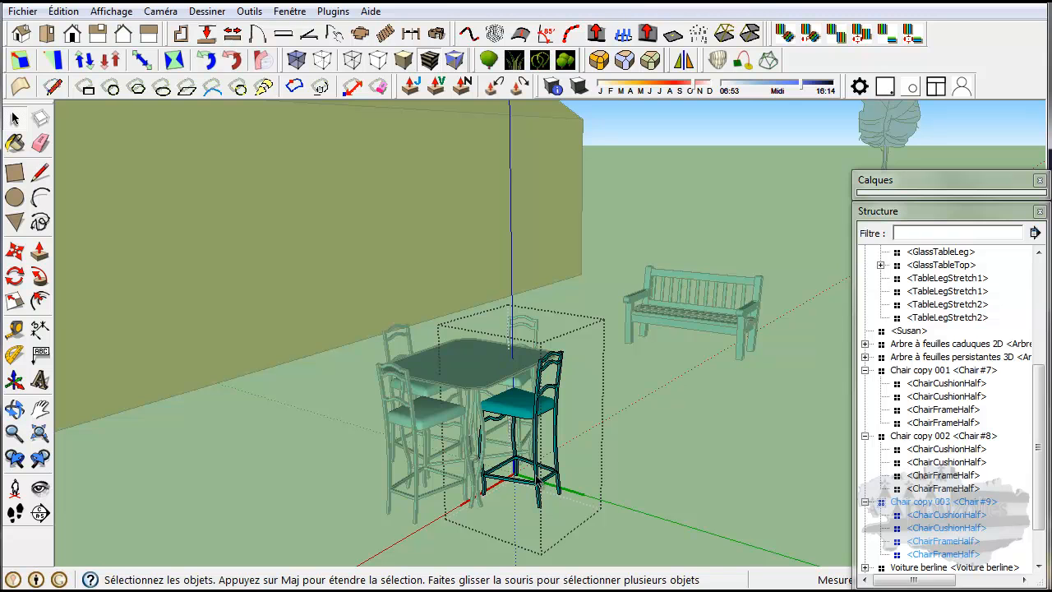
{"action": "left_click", "coordinate": [14, 251]}
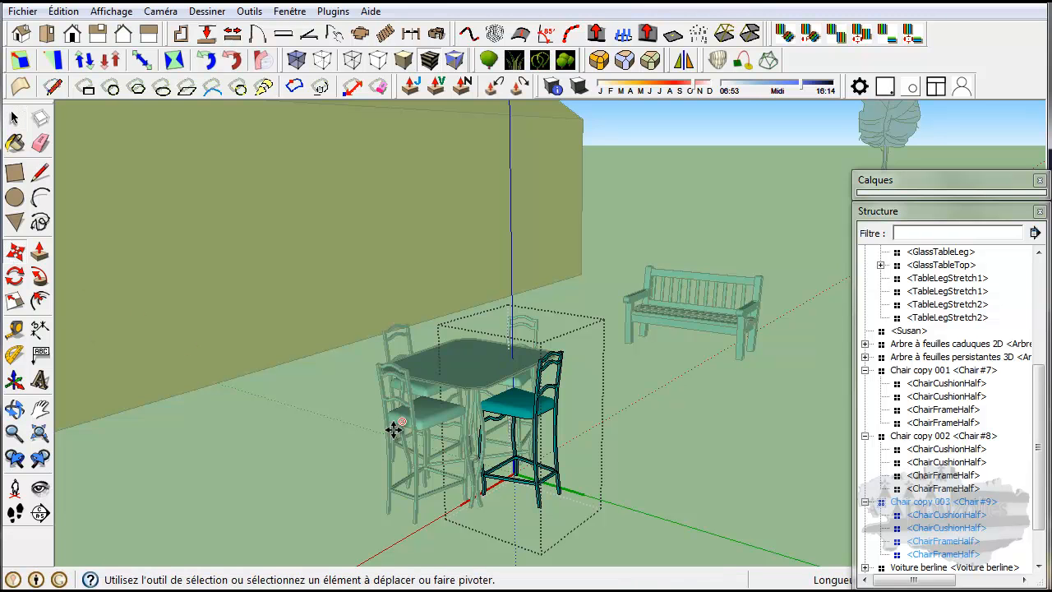
{"action": "left_click", "coordinate": [539, 506]}
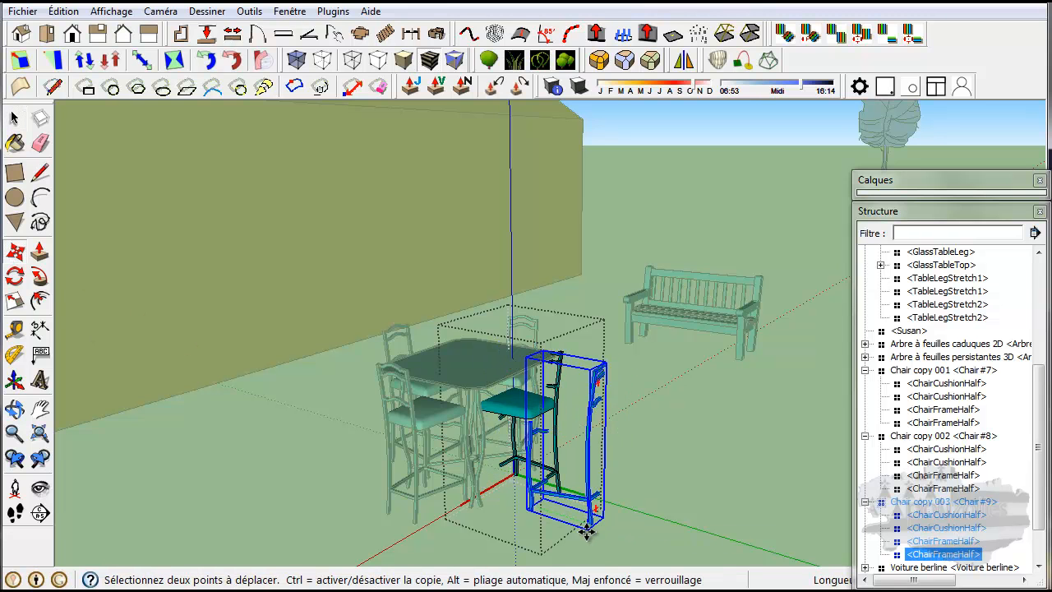
{"action": "left_click", "coordinate": [545, 515]}
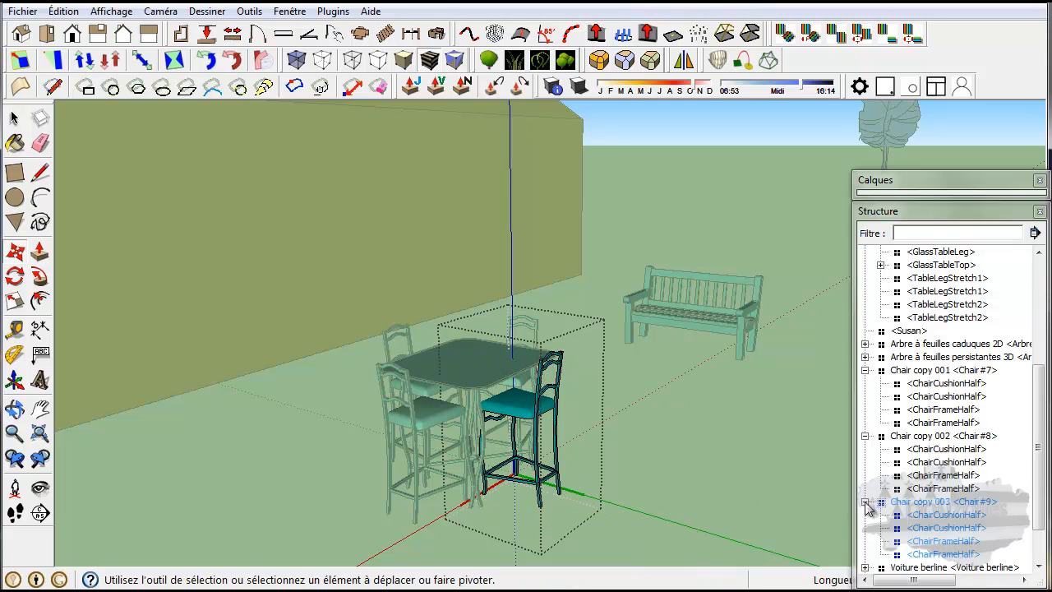
Select Chair copy 003 as a whole in the structure tree and move it clear of the garden table
{"action": "left_click", "coordinate": [936, 502]}
{"action": "key", "text": "m"}
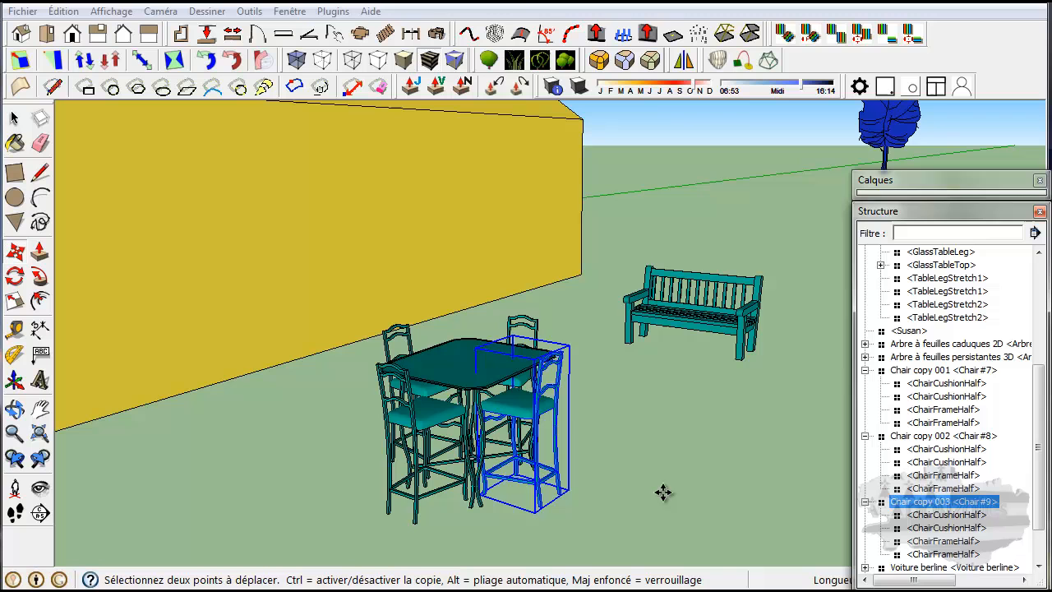
{"action": "left_click", "coordinate": [540, 509]}
{"action": "left_click", "coordinate": [641, 538]}
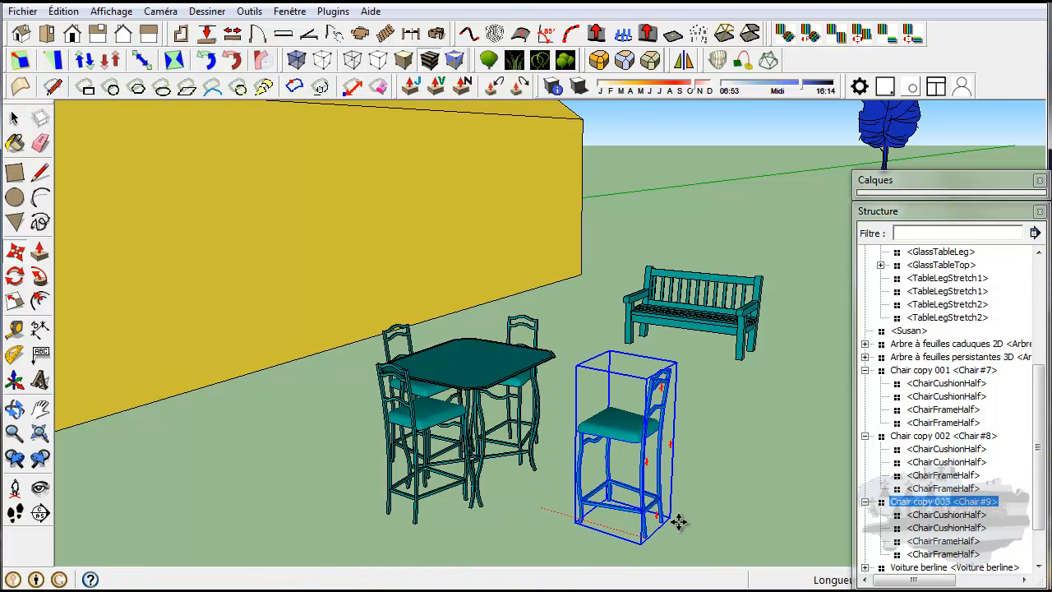
Collapse the structure tree, expand the layer list, and switch the maison layer's visibility off and back on
{"action": "scroll", "coordinate": [769, 476], "scroll_direction": "down", "scroll_amount": 3}
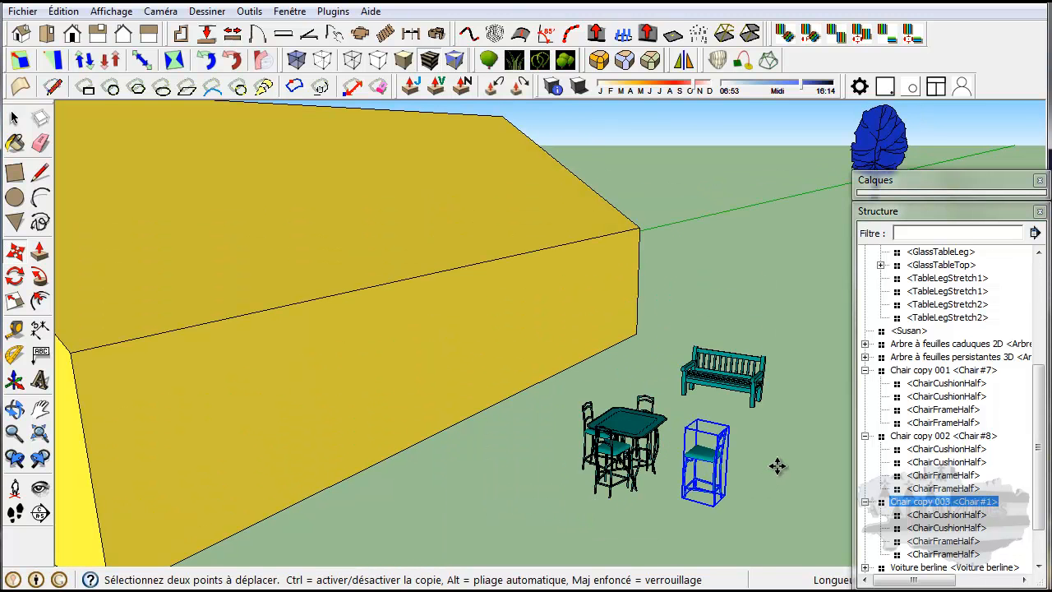
{"action": "left_click", "coordinate": [926, 212]}
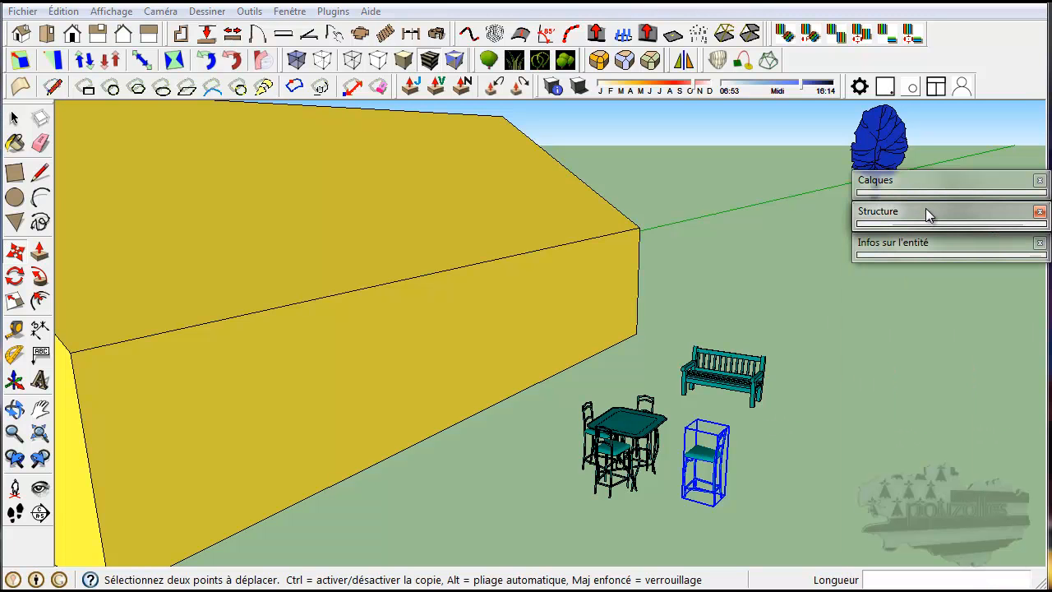
{"action": "left_click", "coordinate": [922, 181]}
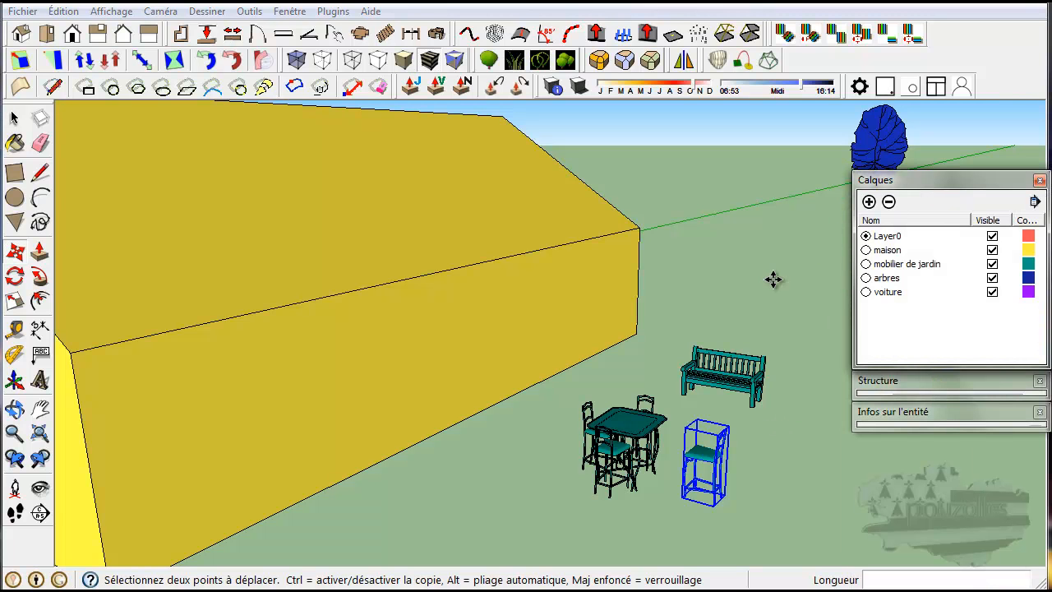
{"action": "scroll", "coordinate": [770, 286], "scroll_direction": "down", "scroll_amount": 5}
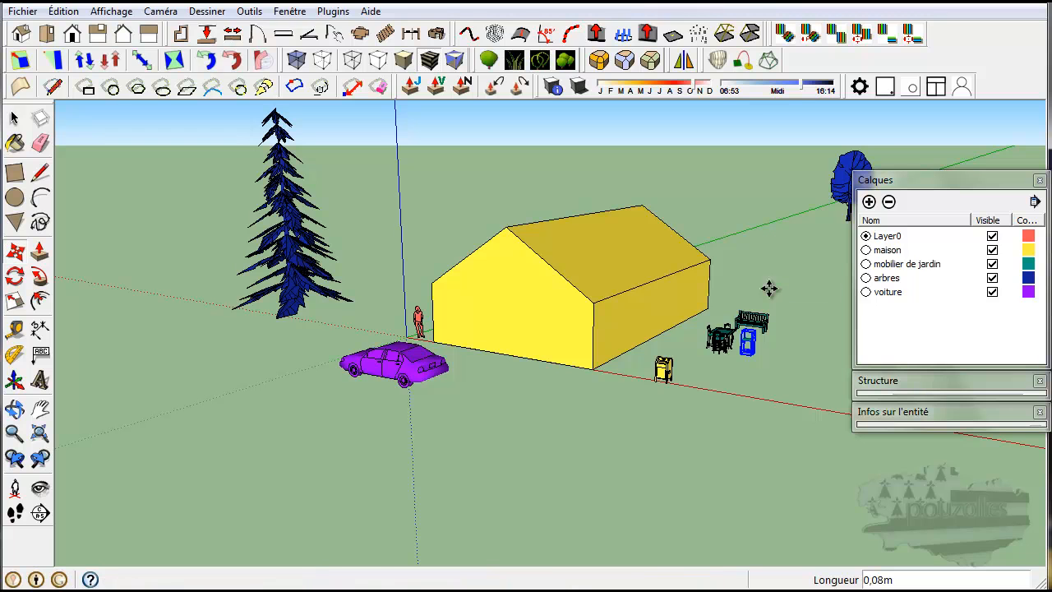
{"action": "left_click", "coordinate": [14, 119]}
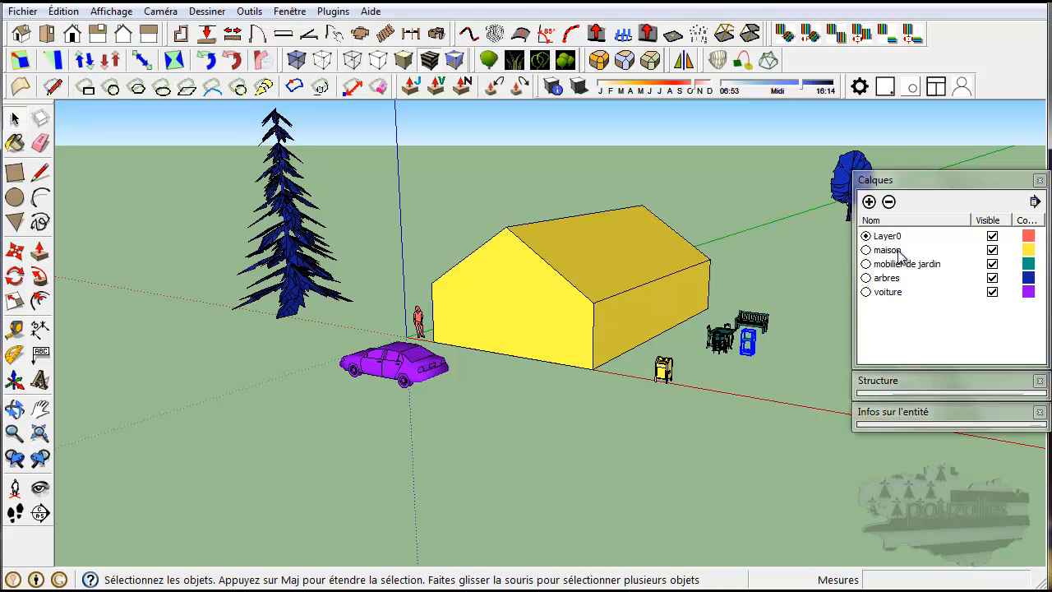
{"action": "left_click", "coordinate": [992, 250]}
{"action": "left_click", "coordinate": [992, 250]}
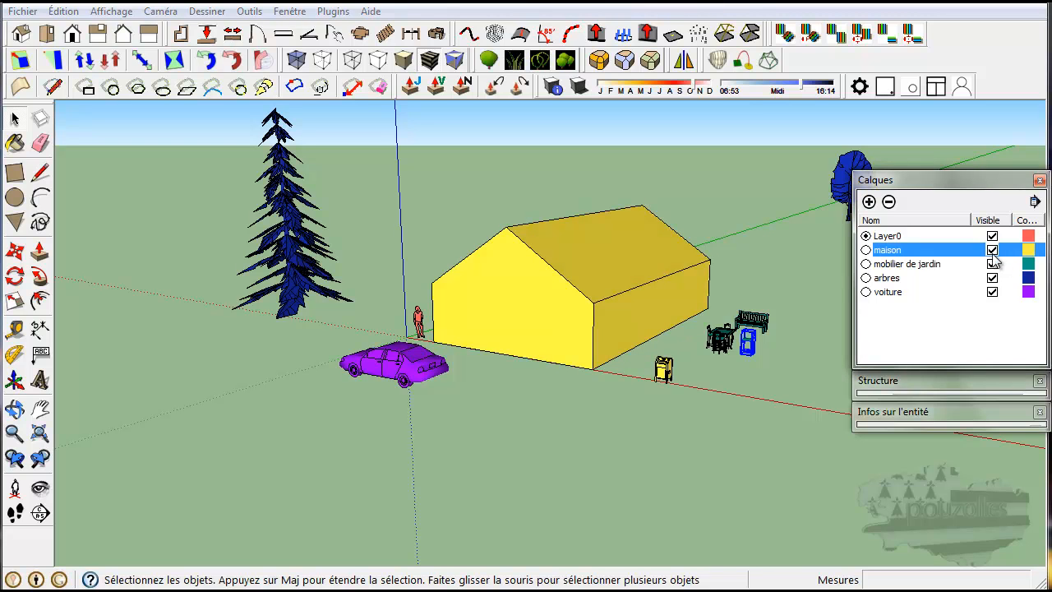
Switch the visibility of the mobilier de jardin, voiture and arbres layers off and back on, trying the Layer0 visibility as well
{"action": "left_click", "coordinate": [991, 264]}
{"action": "left_click", "coordinate": [992, 264]}
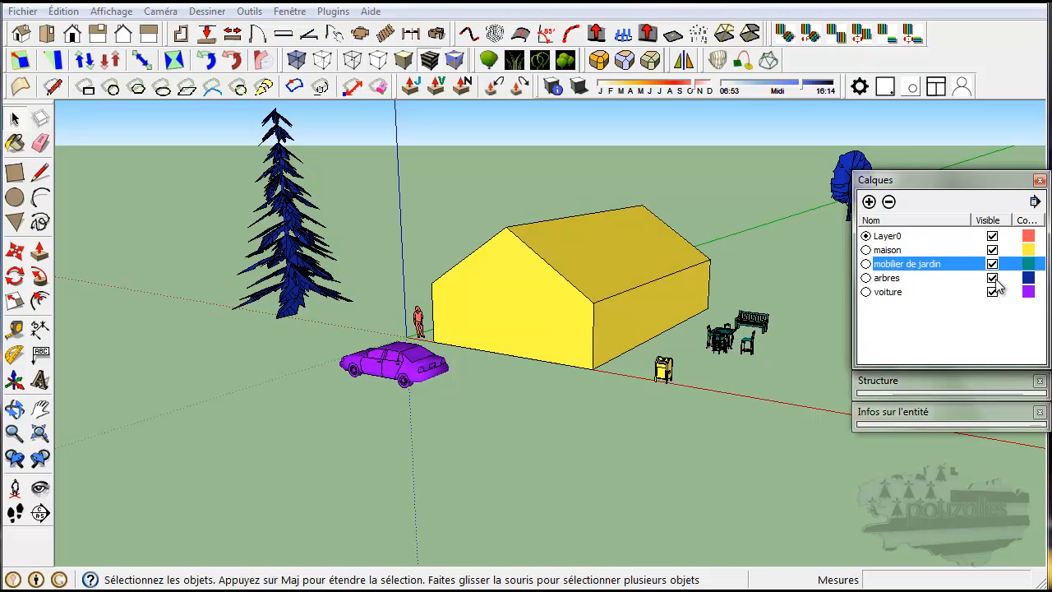
{"action": "left_click", "coordinate": [993, 279]}
{"action": "left_click", "coordinate": [993, 293]}
{"action": "left_click", "coordinate": [993, 293]}
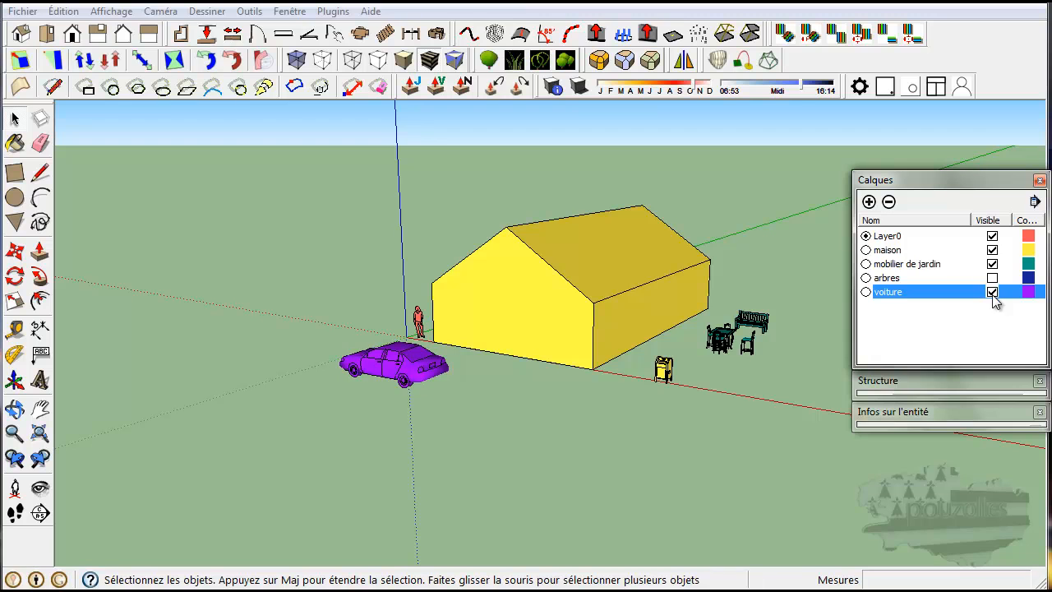
{"action": "left_click", "coordinate": [996, 236]}
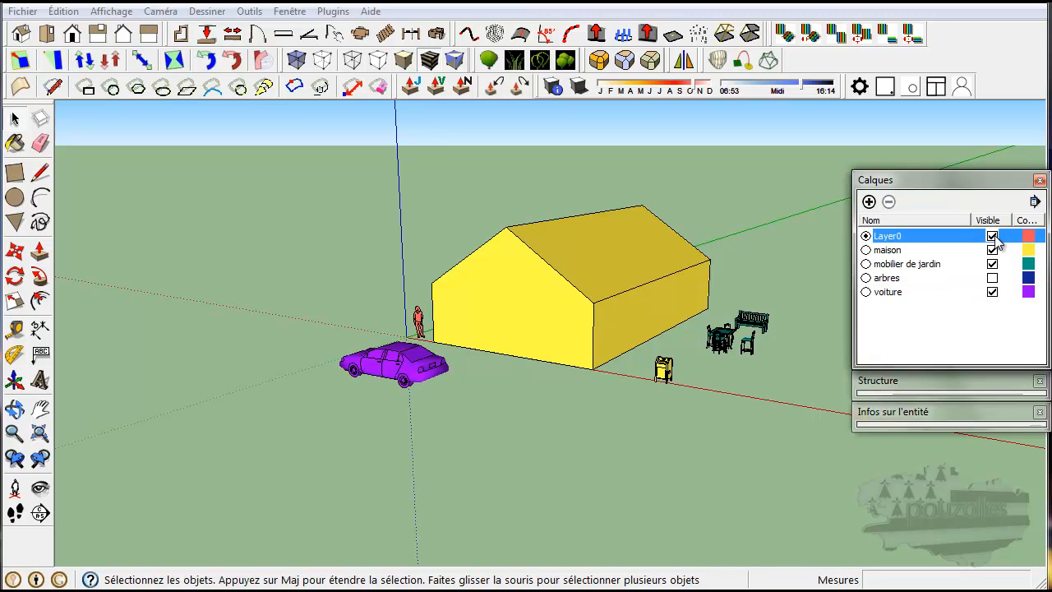
{"action": "left_click", "coordinate": [993, 279]}
Turn off colouring by layer so the model shows its own materials, after moving the layers window further into the view
{"action": "left_click_drag", "start_coordinate": [1012, 204], "coordinate": [906, 271]}
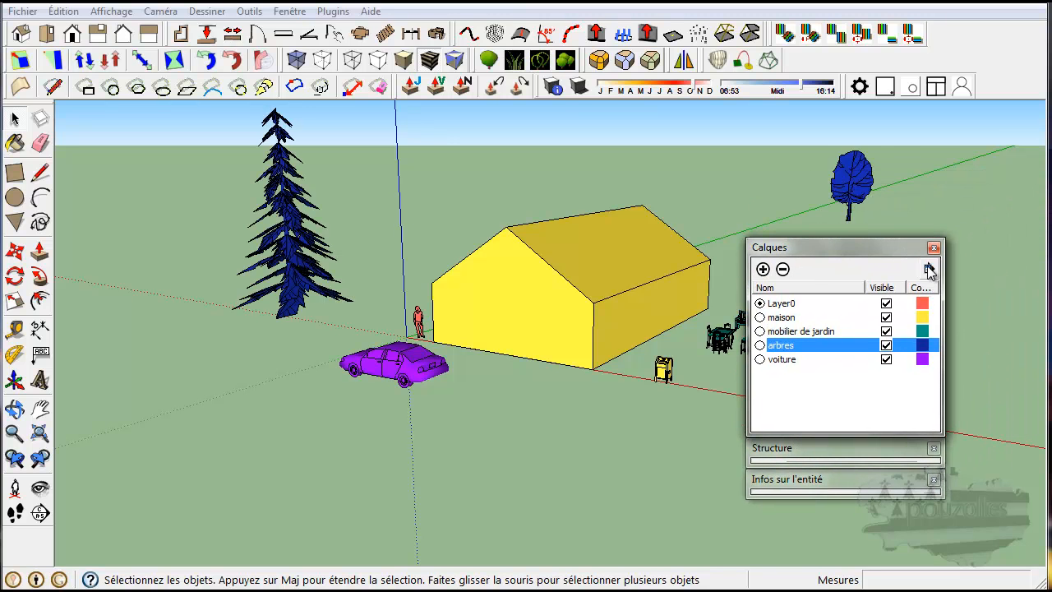
{"action": "left_click", "coordinate": [928, 269]}
{"action": "left_click", "coordinate": [962, 313]}
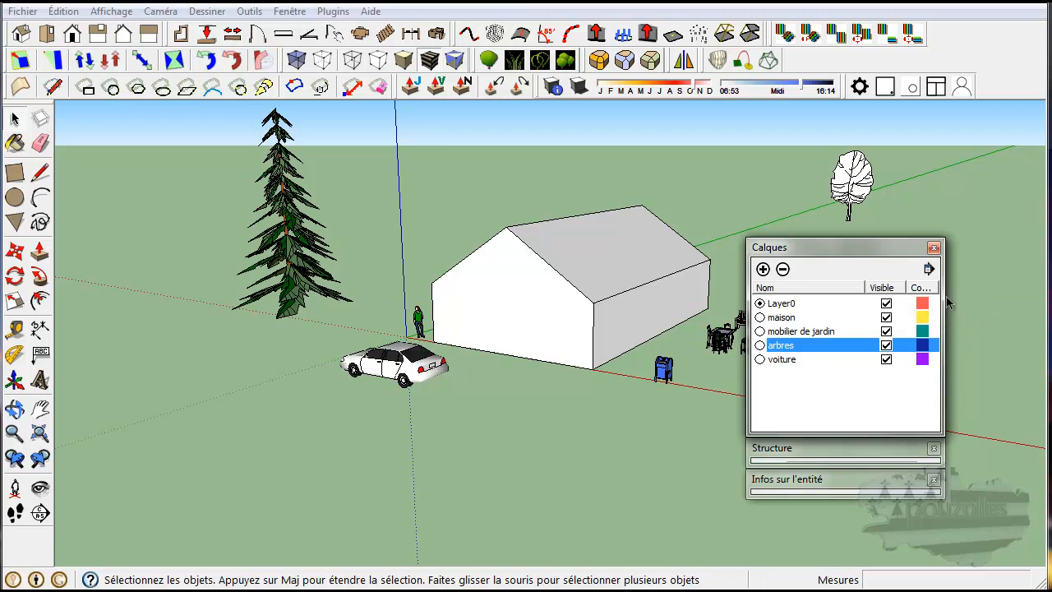
Close the Calques, Structure and Infos sur l'entité windows to clear the modelling area
{"action": "left_click", "coordinate": [933, 248]}
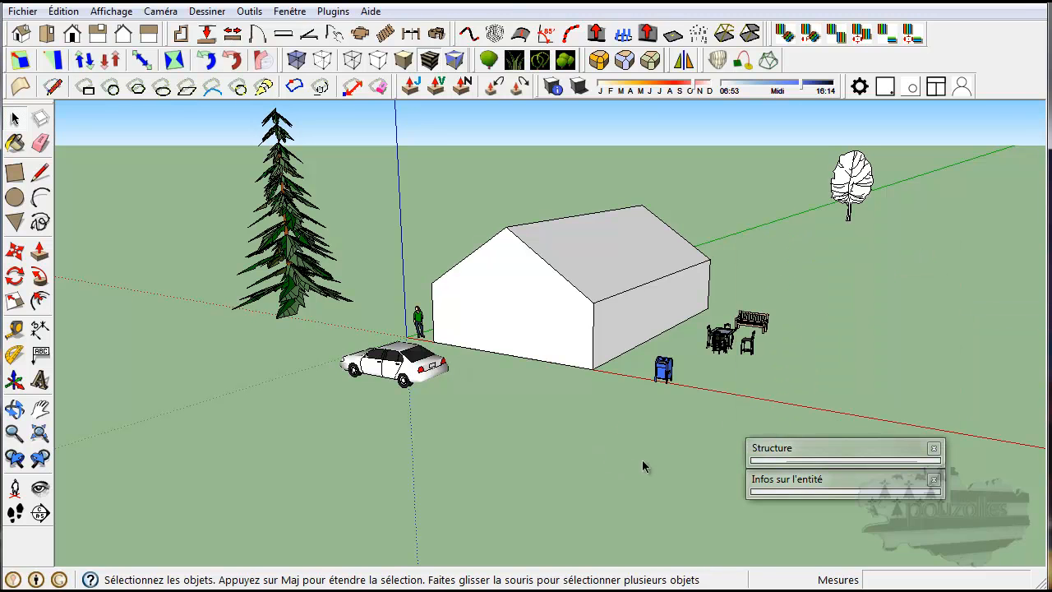
{"action": "left_click", "coordinate": [934, 448]}
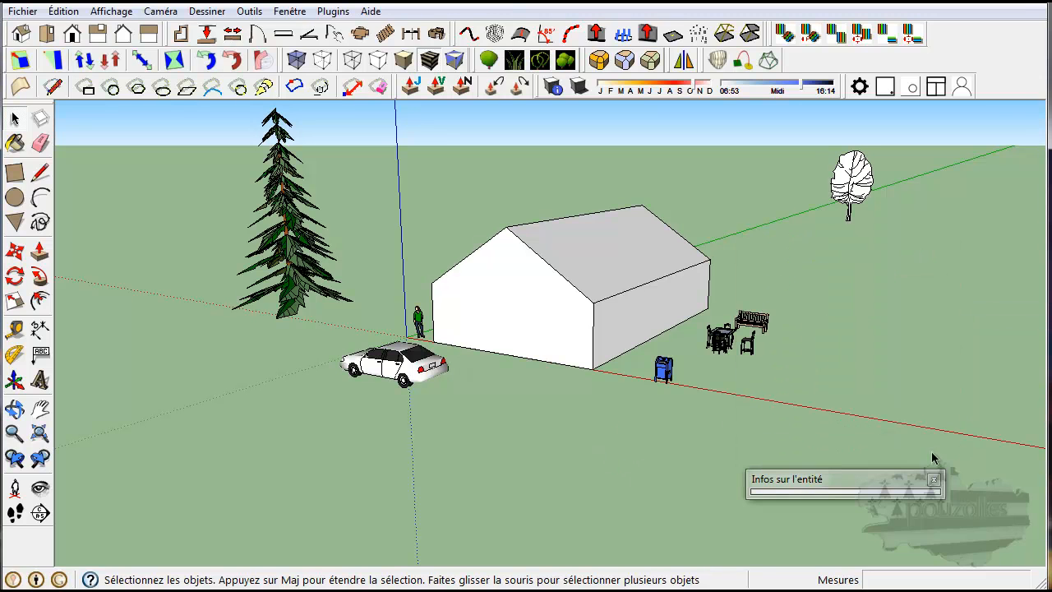
{"action": "left_click", "coordinate": [935, 480]}
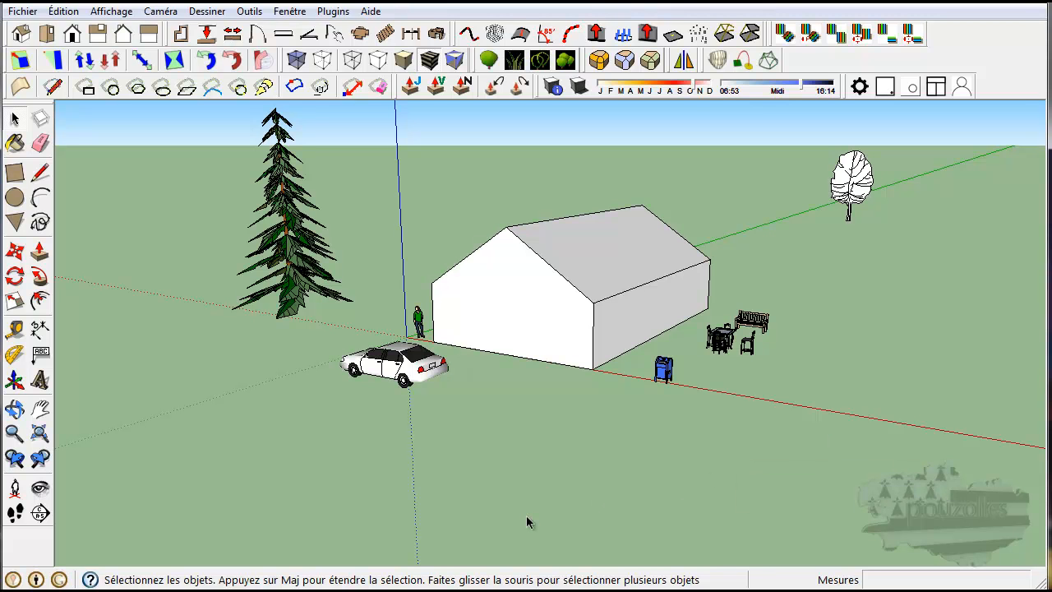